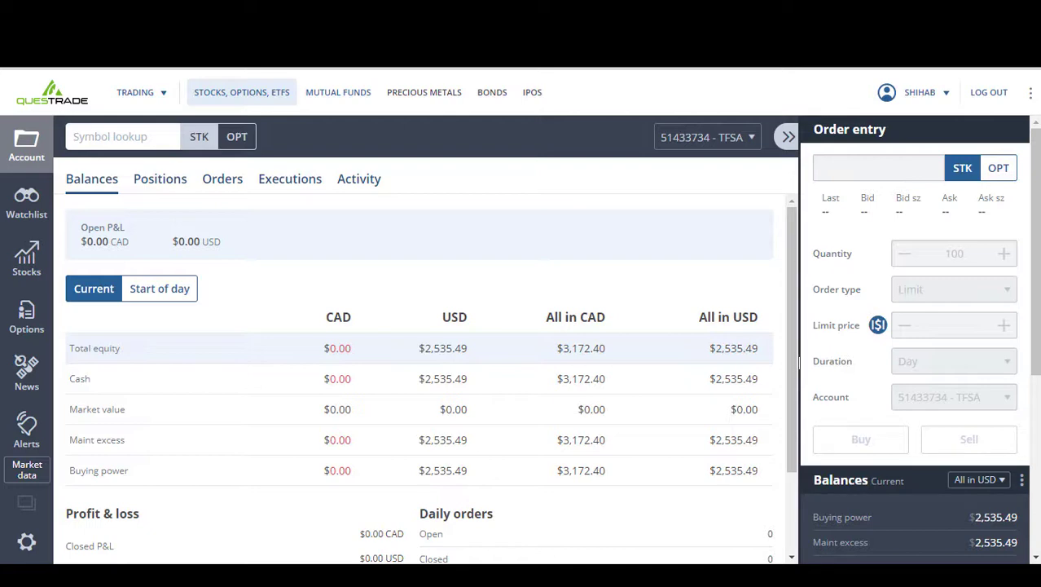
# - Search Google for 'yahoo finance', open the Yahoo Finance site, and start a search for 'intc'
pyautogui.hotkey('ctrl', 't')
pyautogui.write('yahoo financ')
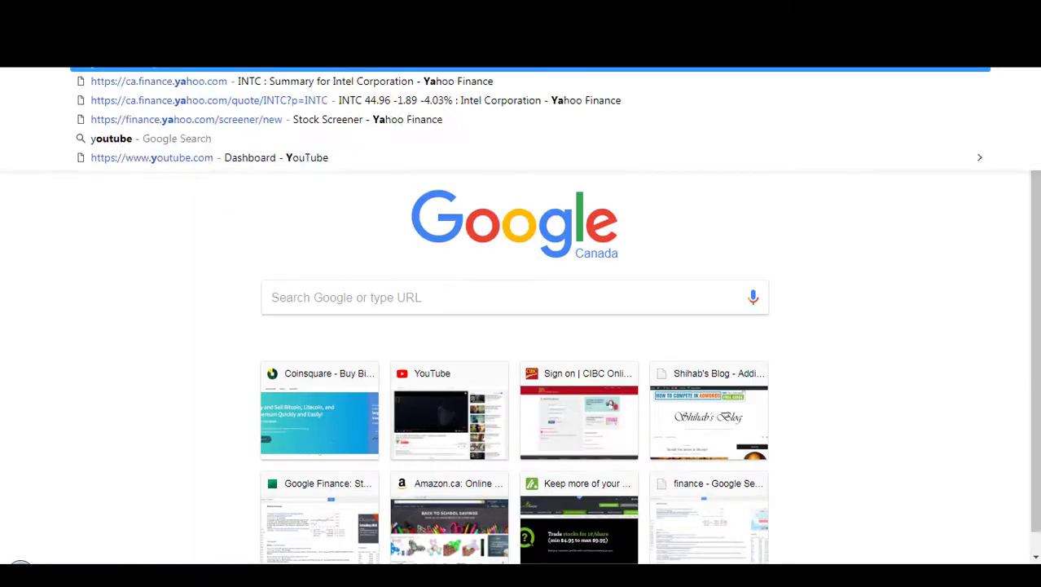
pyautogui.write('e')
pyautogui.press('Return')
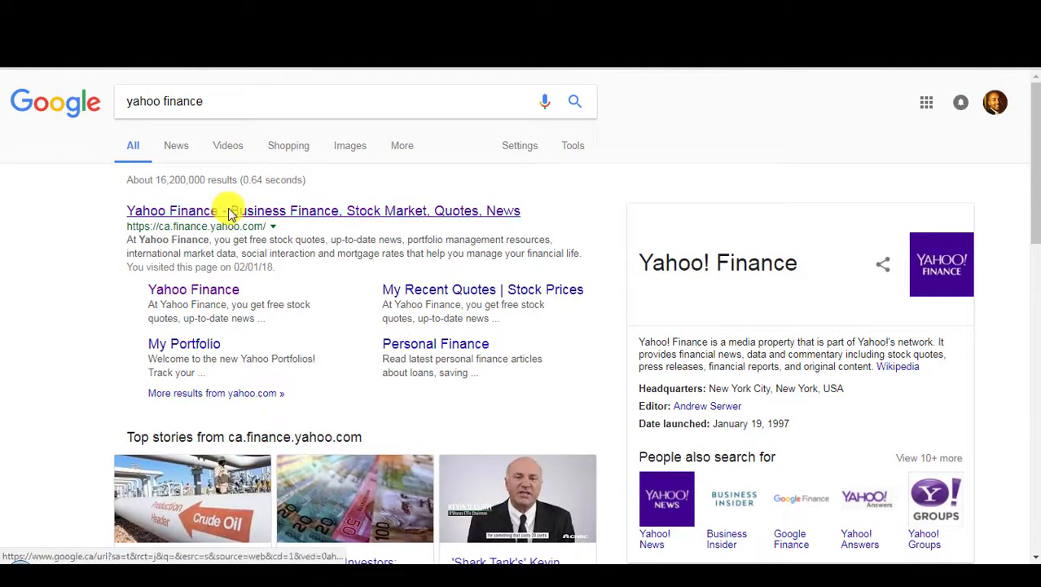
pyautogui.click(229, 212)
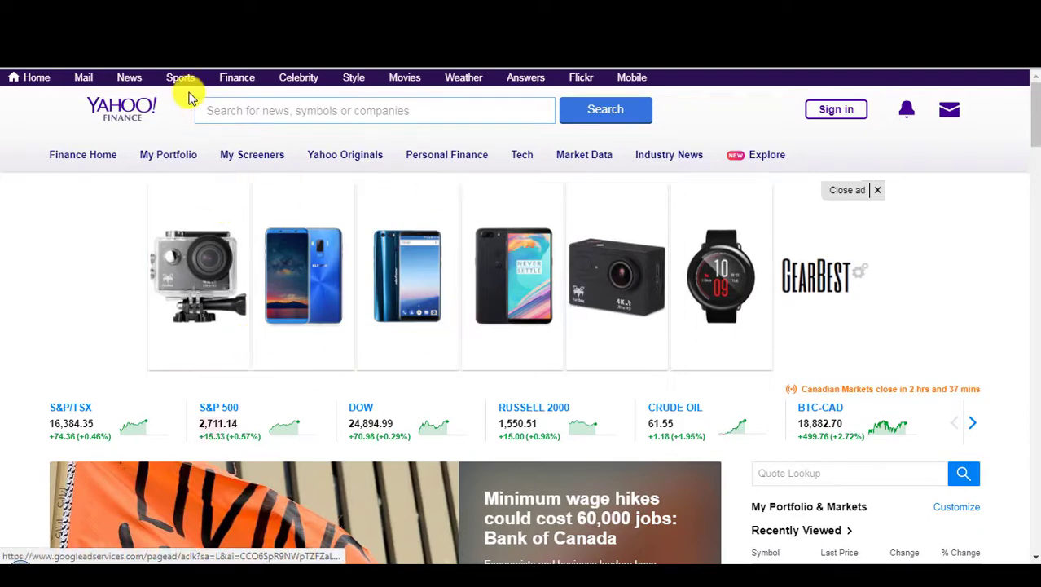
pyautogui.write('intc')
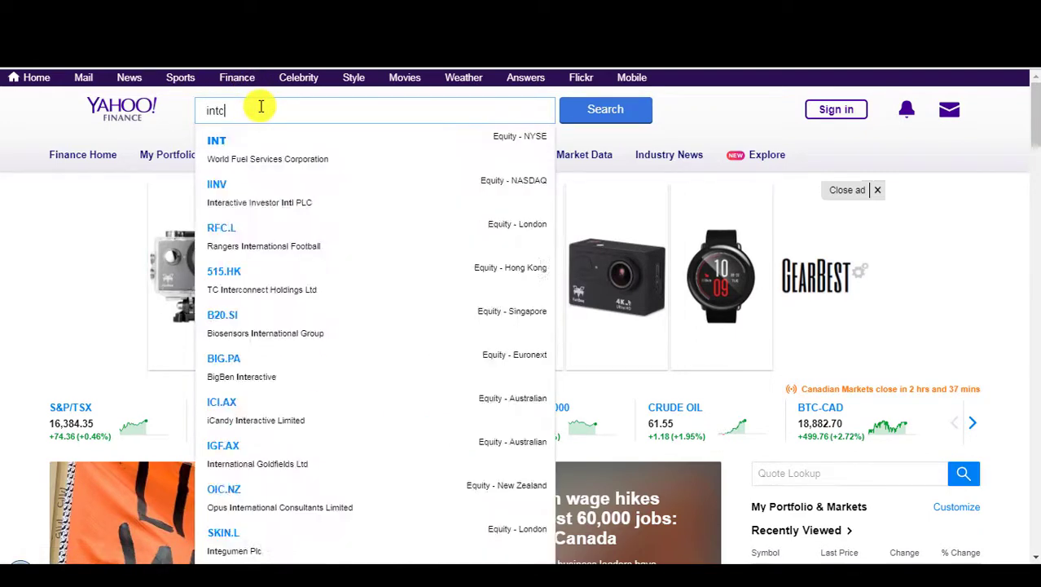
pyautogui.click(283, 145)
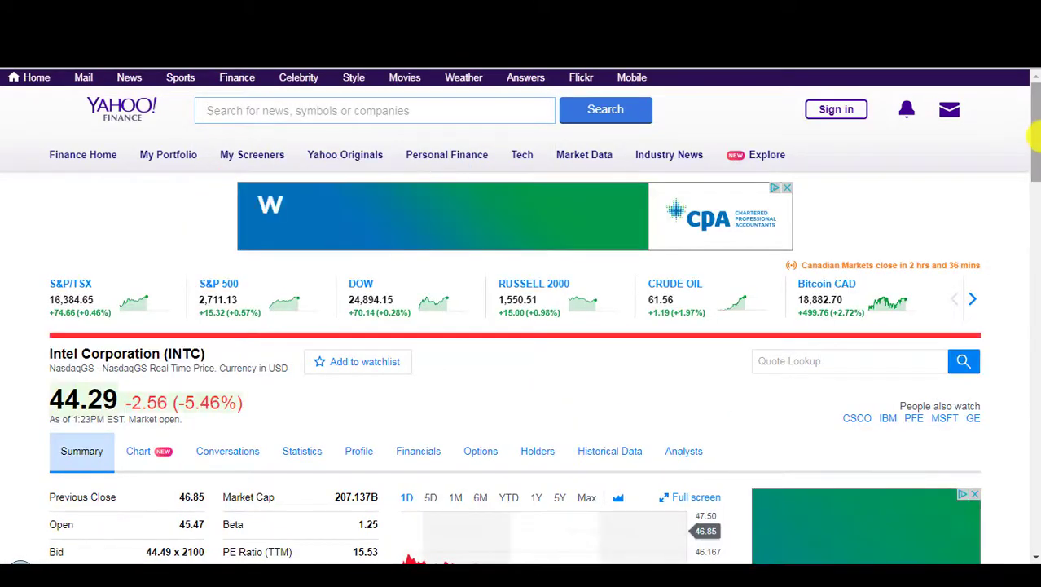
pyautogui.moveTo(1035, 138); pyautogui.dragTo(1035, 197)
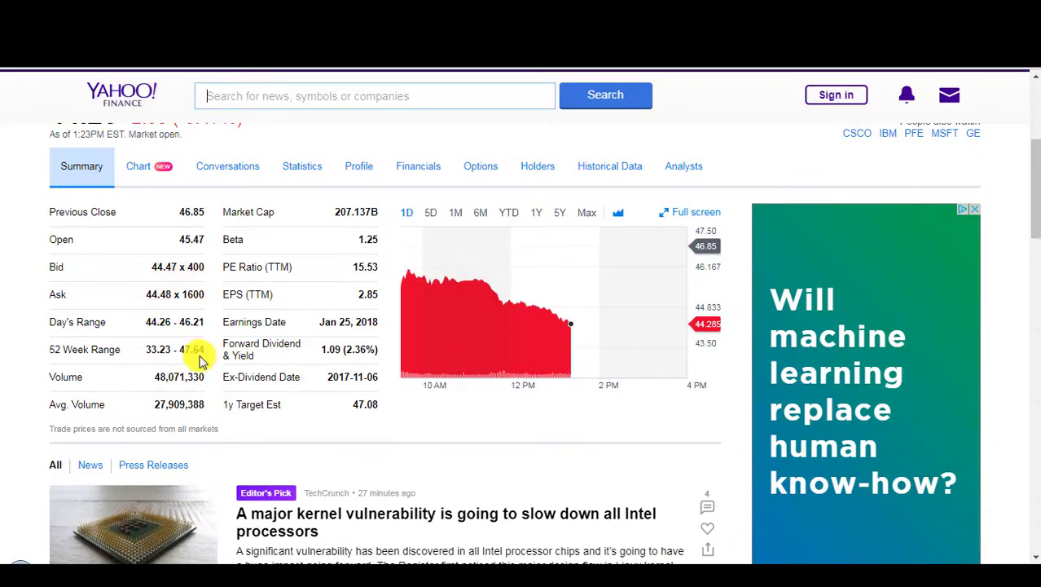
pyautogui.moveTo(1037, 208); pyautogui.dragTo(1036, 192)
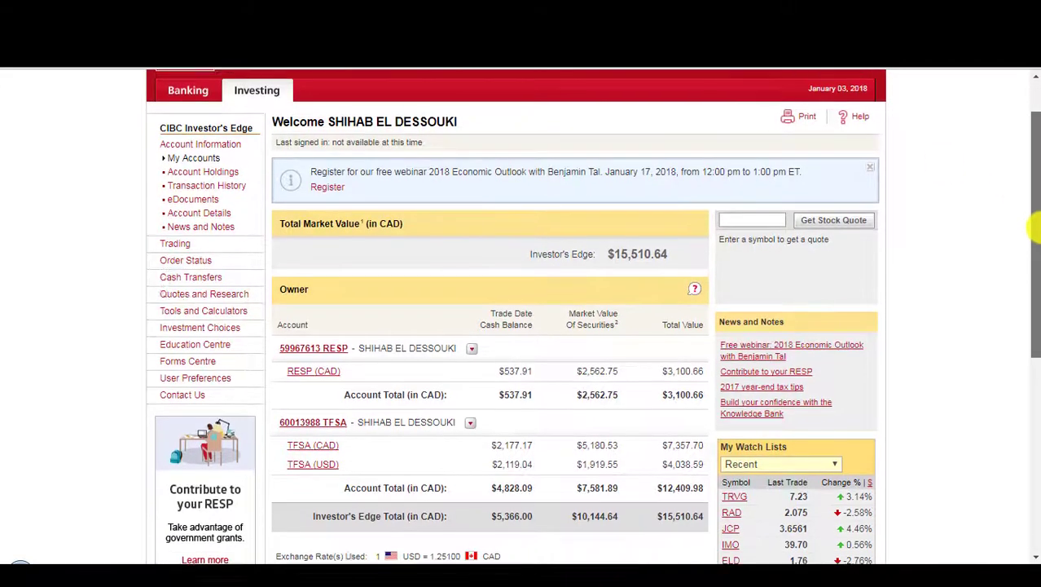
# - Add INTC as a US symbol under Quotes and Research and open its Stock Centre page
pyautogui.moveTo(1036, 226); pyautogui.dragTo(1019, 196)
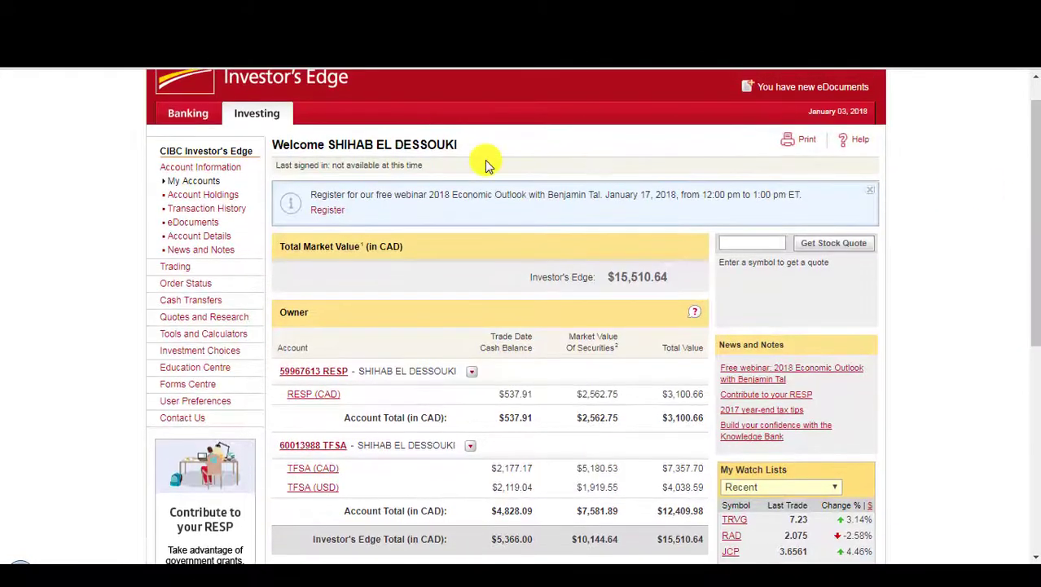
pyautogui.click(203, 319)
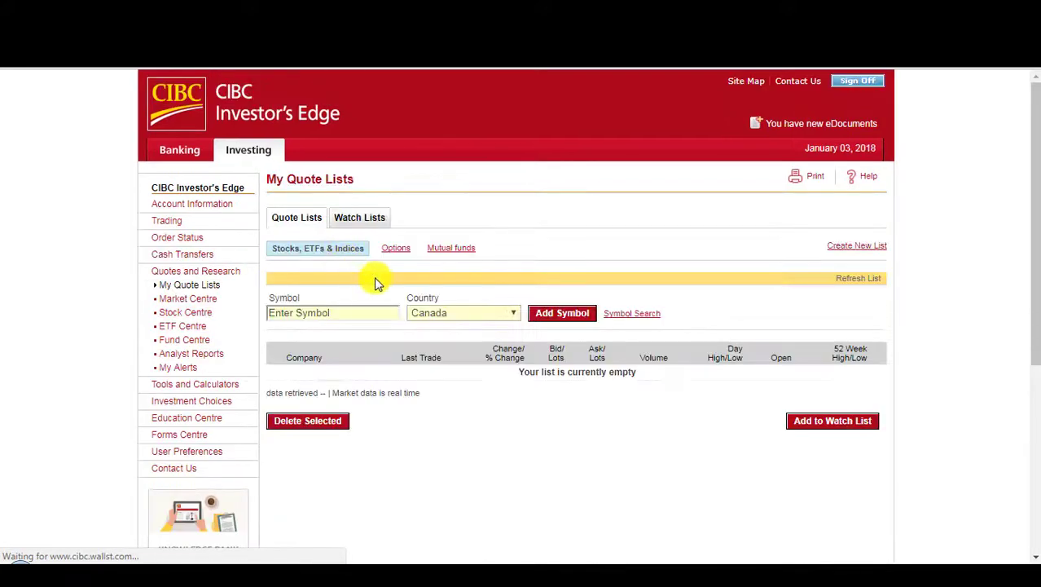
pyautogui.click(364, 315)
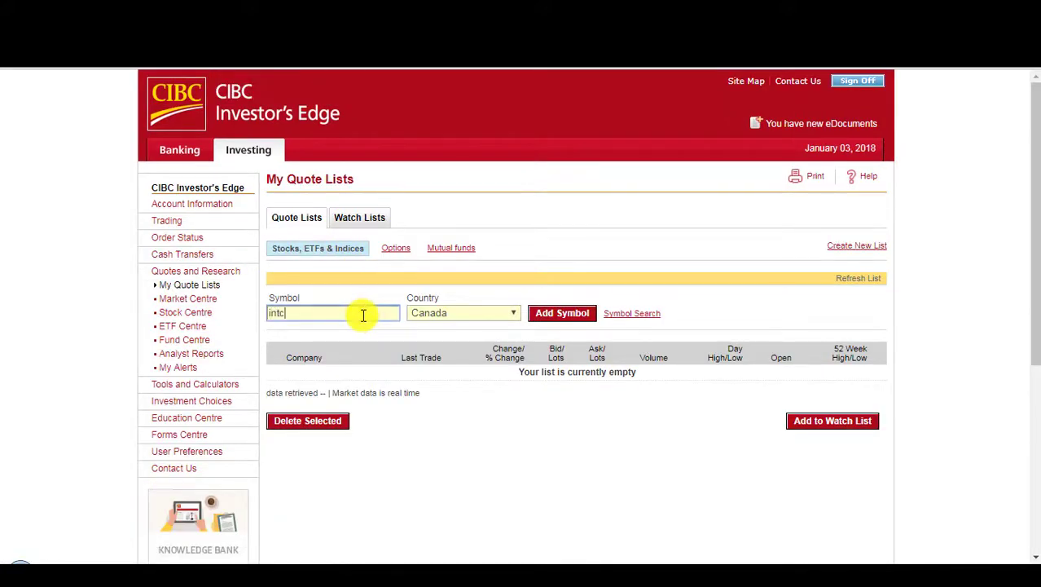
pyautogui.write('intc')
pyautogui.click(444, 317)
pyautogui.click(426, 340)
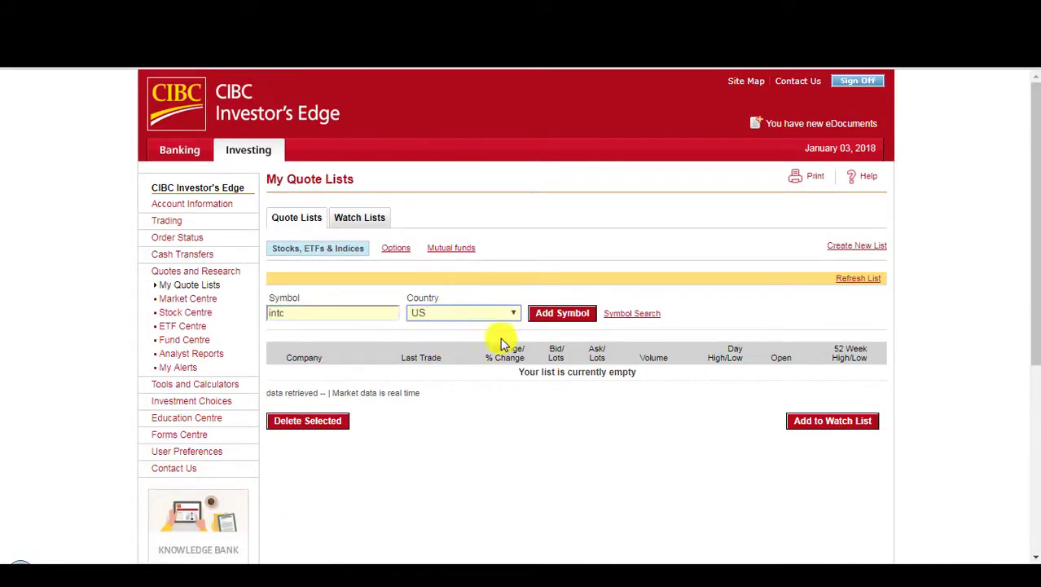
pyautogui.click(564, 314)
pyautogui.click(304, 373)
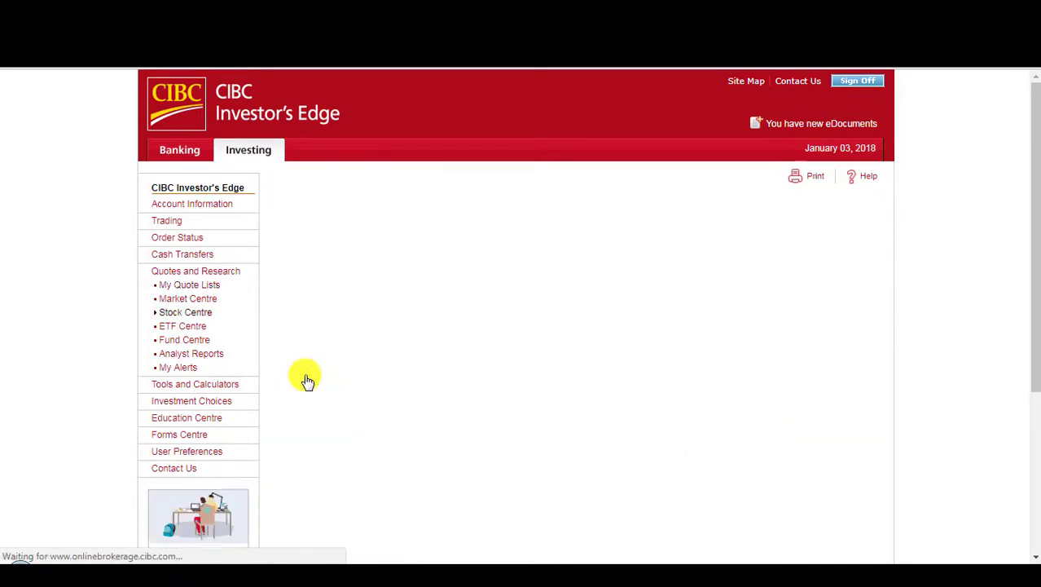
# - Review Intel's Thomson Reuters and CFRA analyst reports, then go to Order Status
pyautogui.click(433, 269)
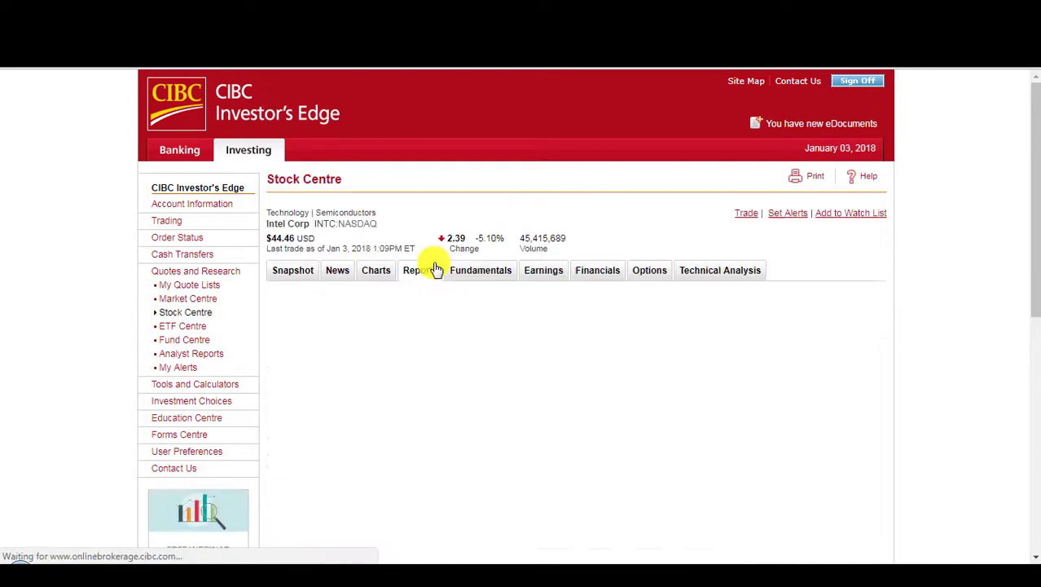
pyautogui.click(505, 366)
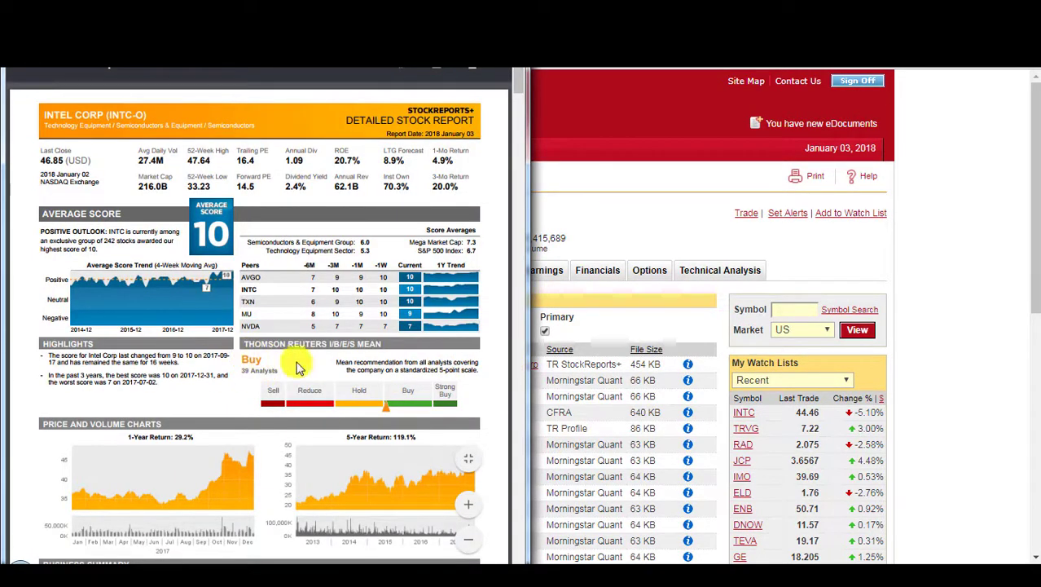
pyautogui.click(558, 323)
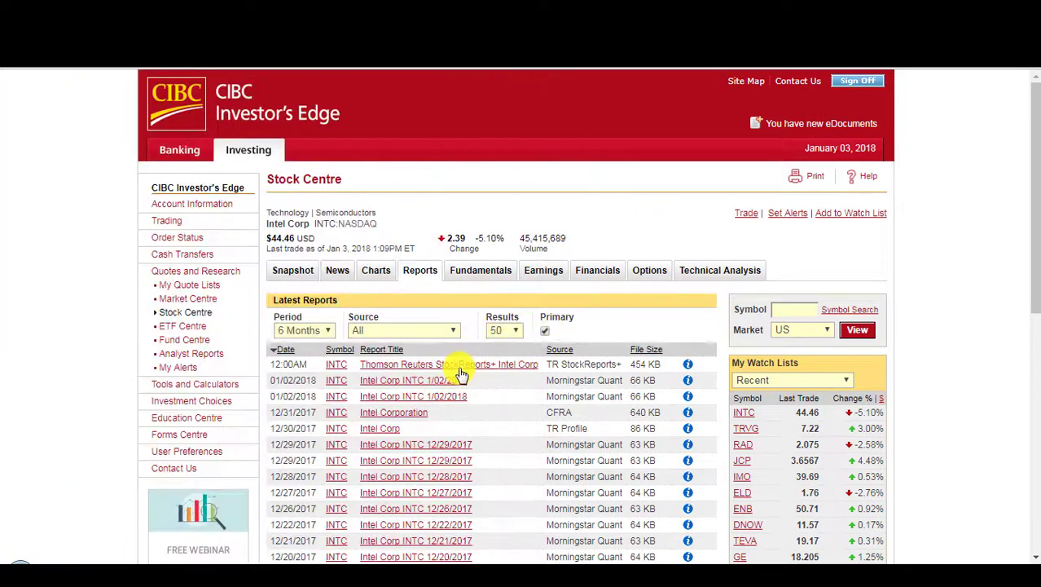
pyautogui.click(412, 411)
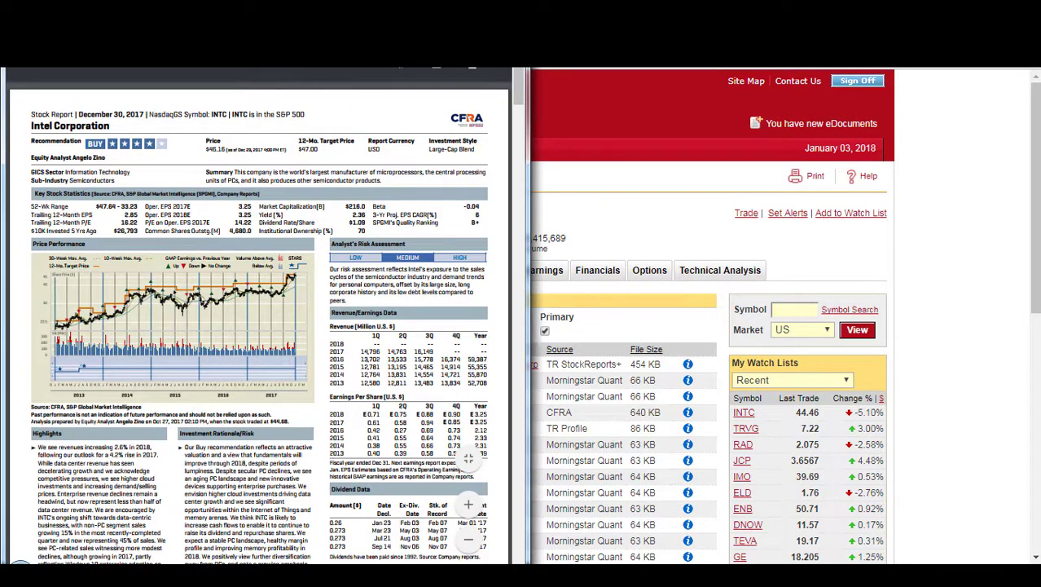
pyautogui.click(531, 196)
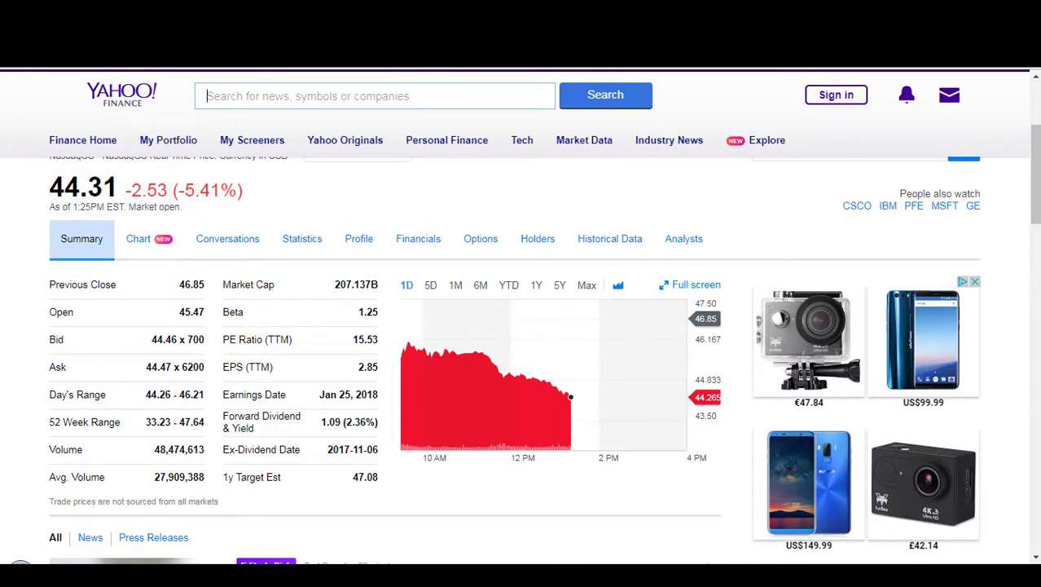
pyautogui.click(206, 95)
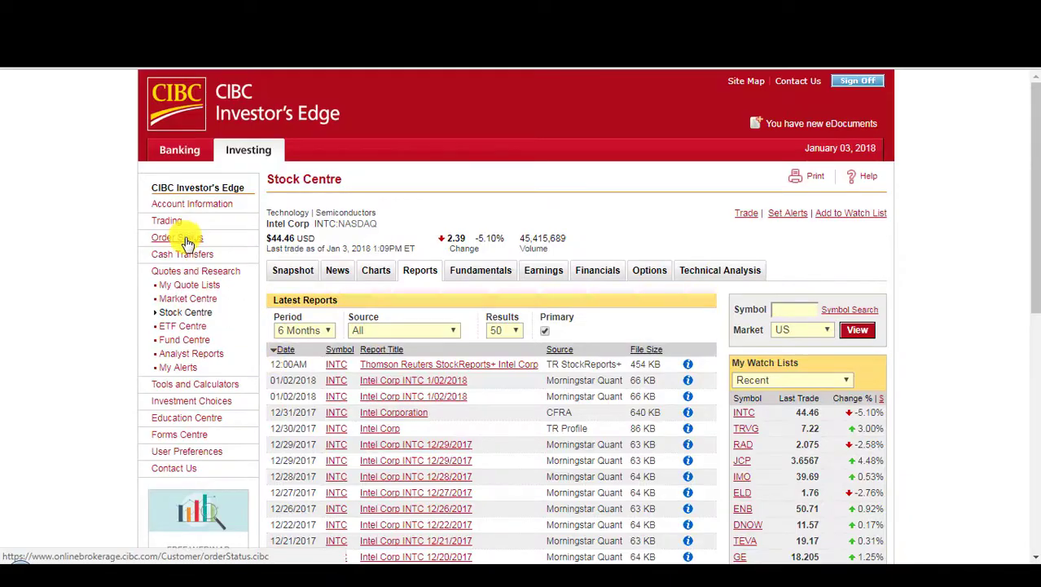
pyautogui.click(186, 240)
# - Load the TFSA account's open orders in Order Status
pyautogui.click(414, 250)
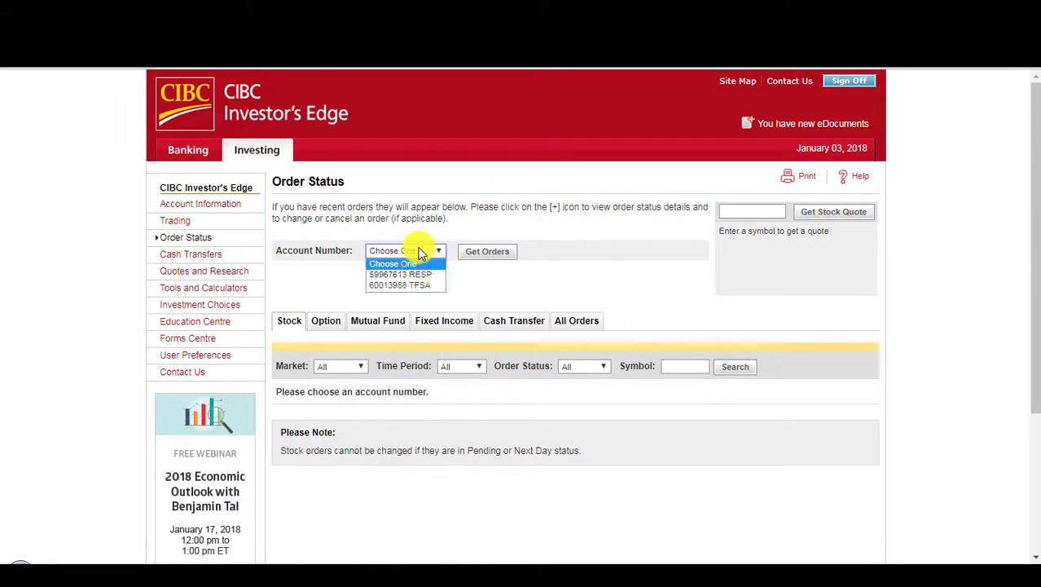
pyautogui.click(420, 285)
pyautogui.click(483, 259)
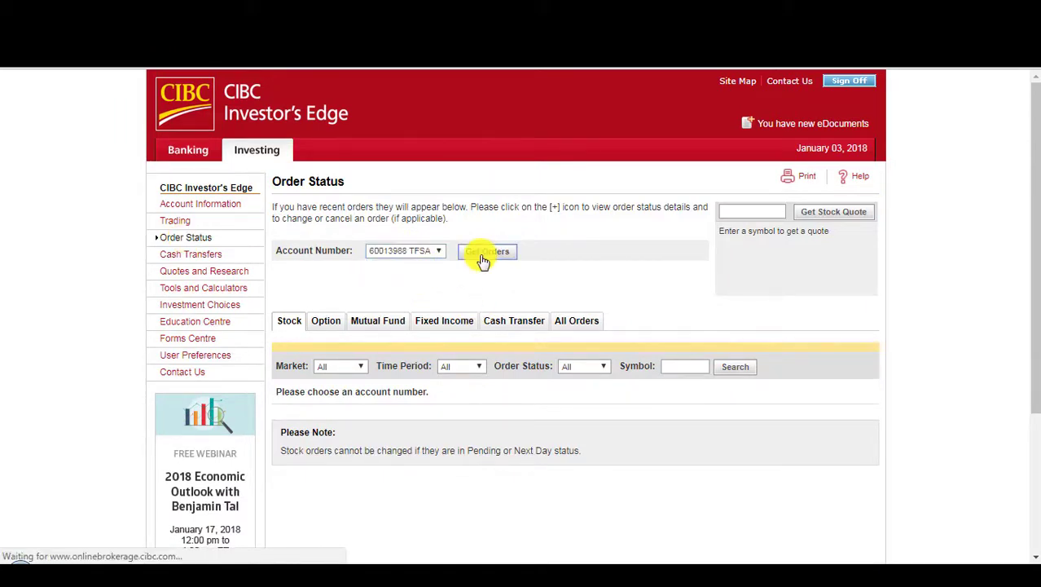
pyautogui.moveTo(1035, 230); pyautogui.dragTo(1035, 349)
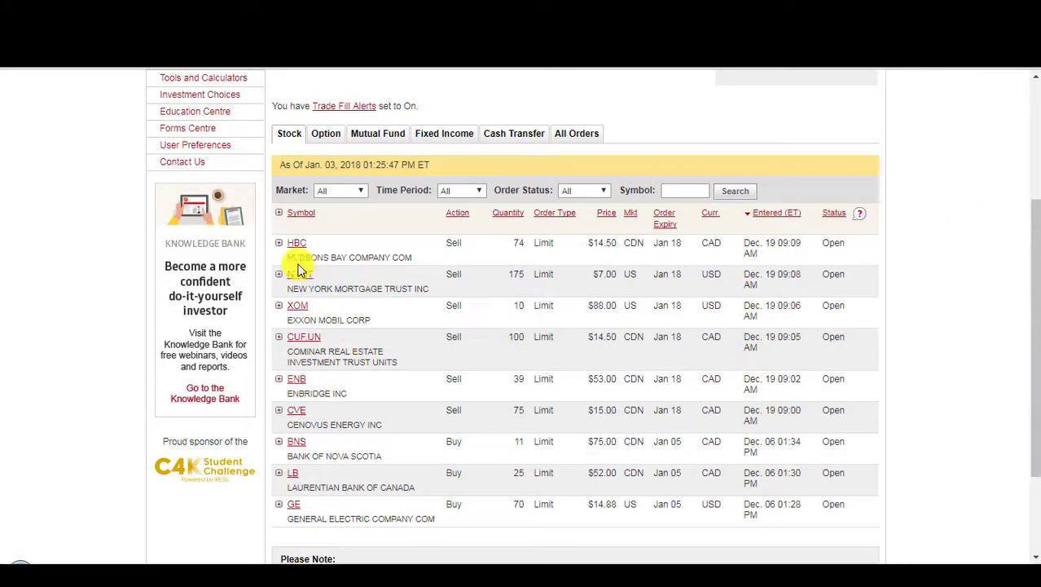
# - Cancel the HBC sell order for 74 shares at $14.50, entering the trading password
pyautogui.click(279, 242)
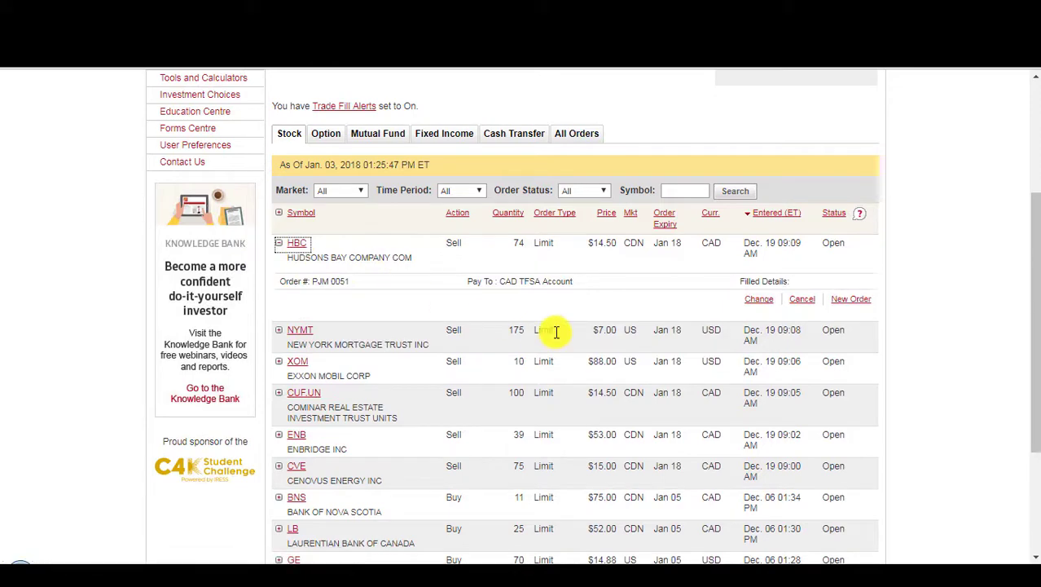
pyautogui.click(800, 300)
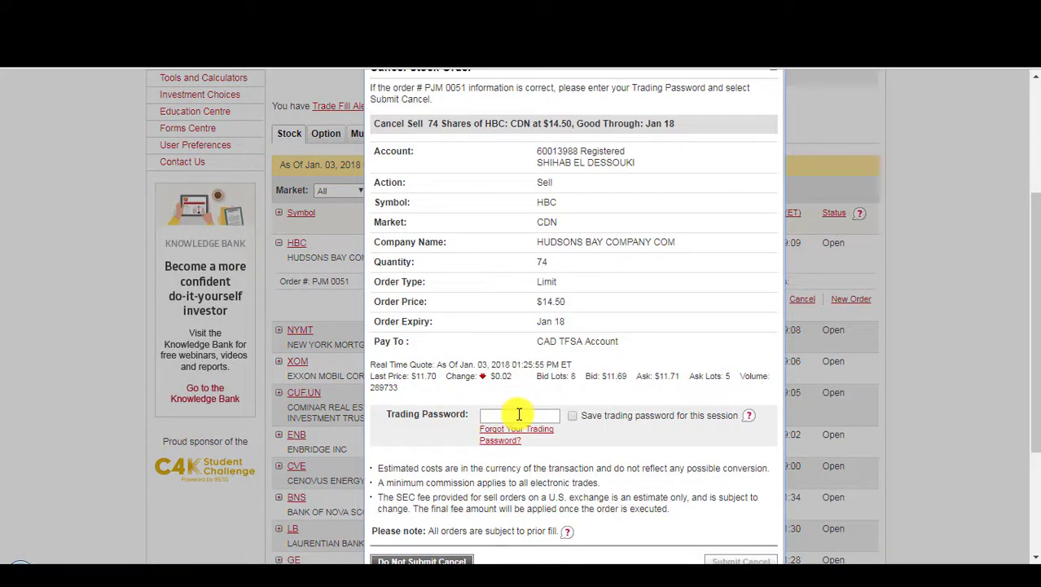
pyautogui.click(519, 414)
pyautogui.write('•')
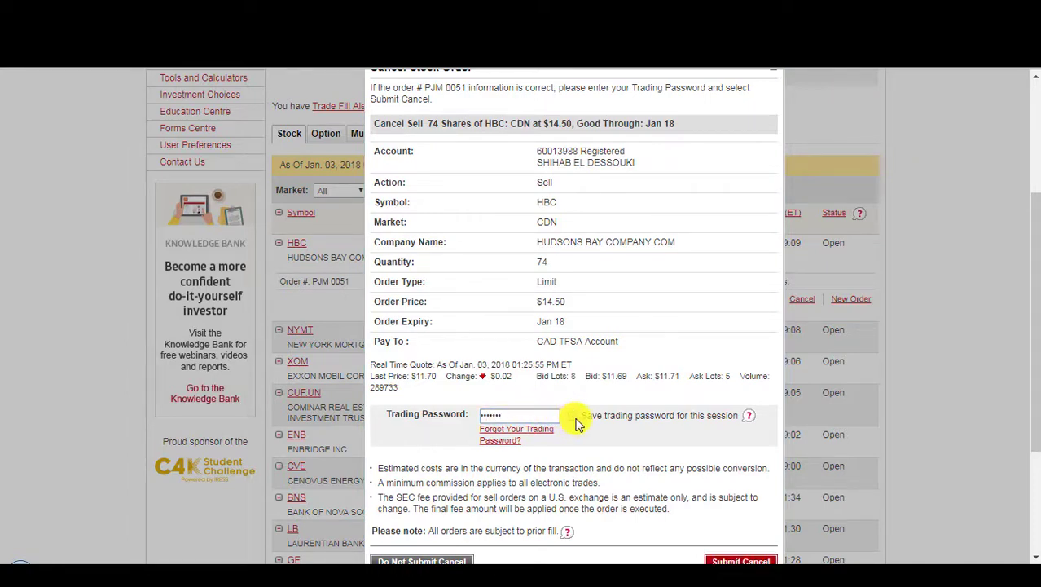
pyautogui.scroll(-3, 570, 326)
pyautogui.click(748, 442)
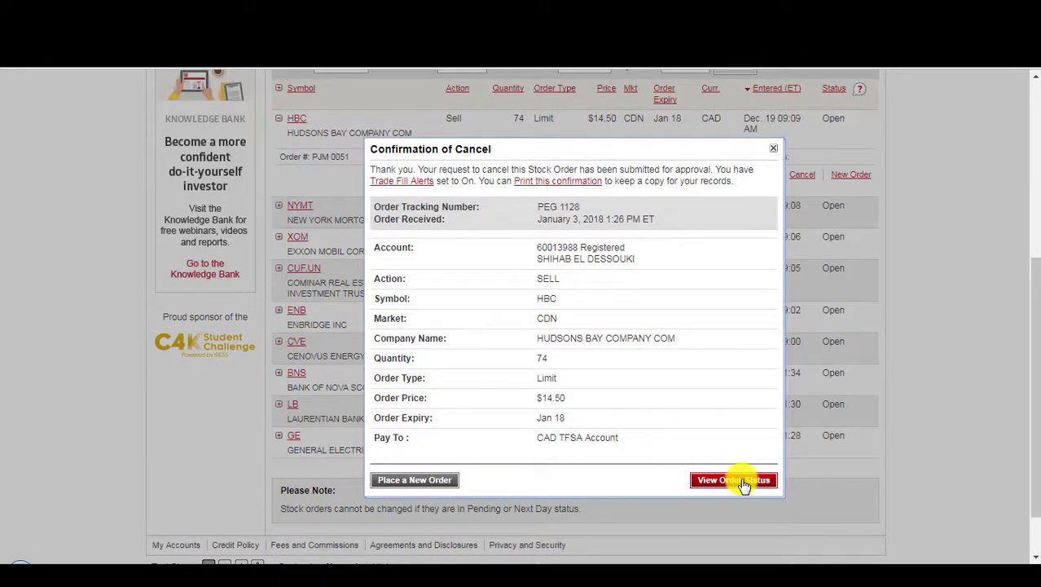
pyautogui.click(746, 482)
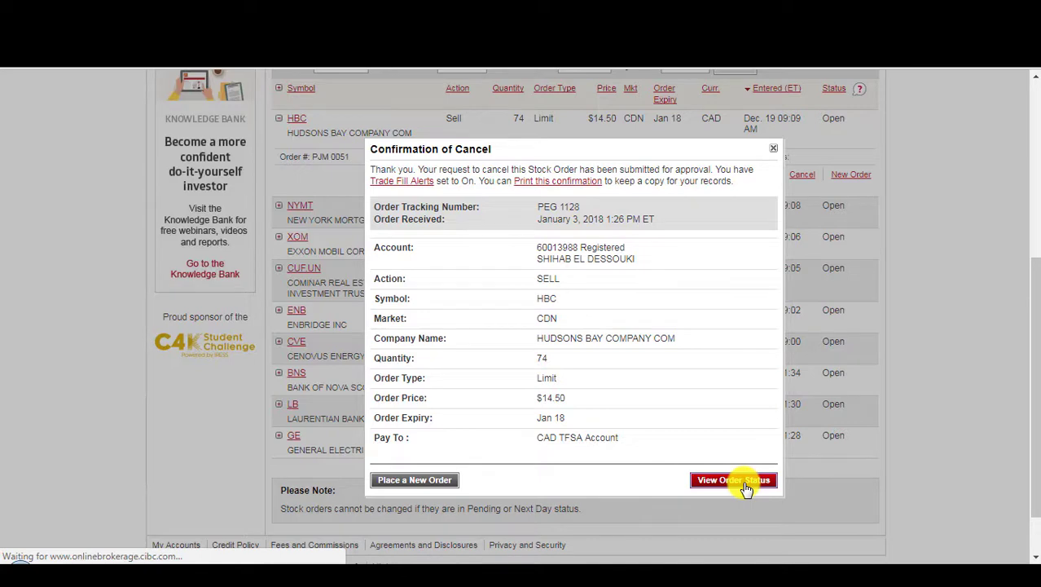
# - Cancel the NYMT sell order
pyautogui.scroll(-2, 1002, 285)
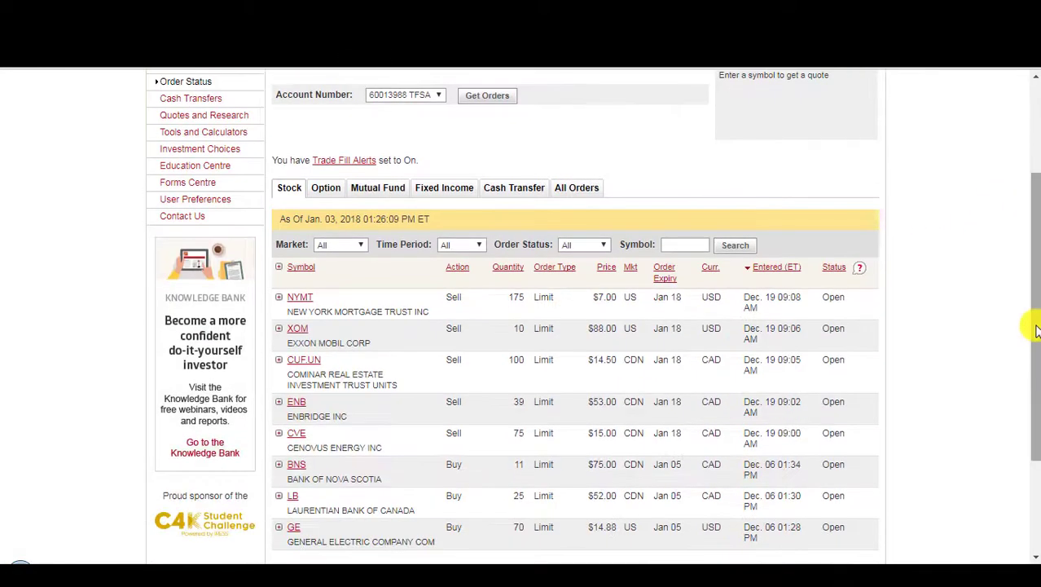
pyautogui.moveTo(1035, 330); pyautogui.dragTo(1032, 368)
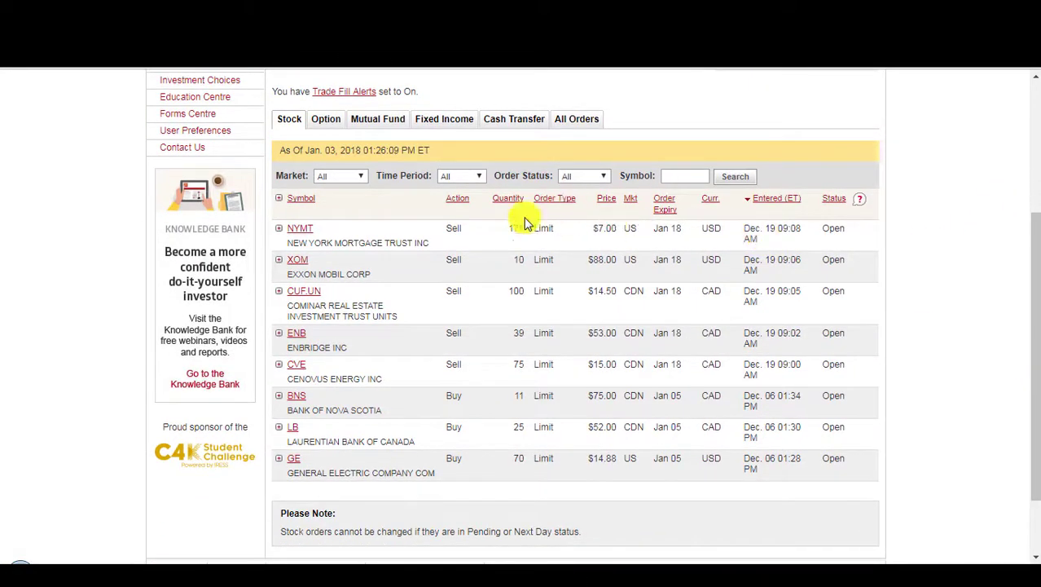
pyautogui.click(279, 229)
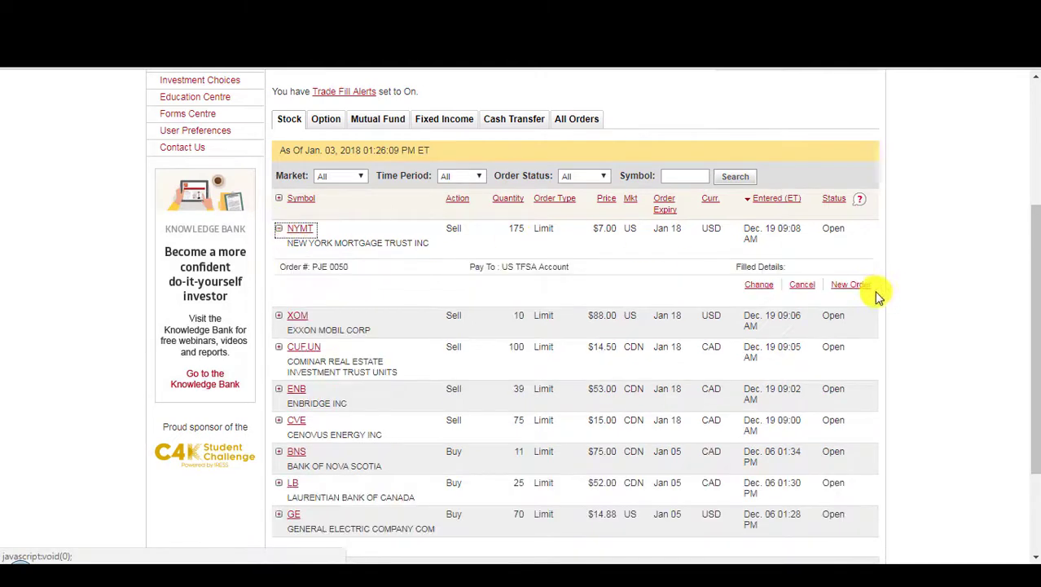
pyautogui.click(803, 285)
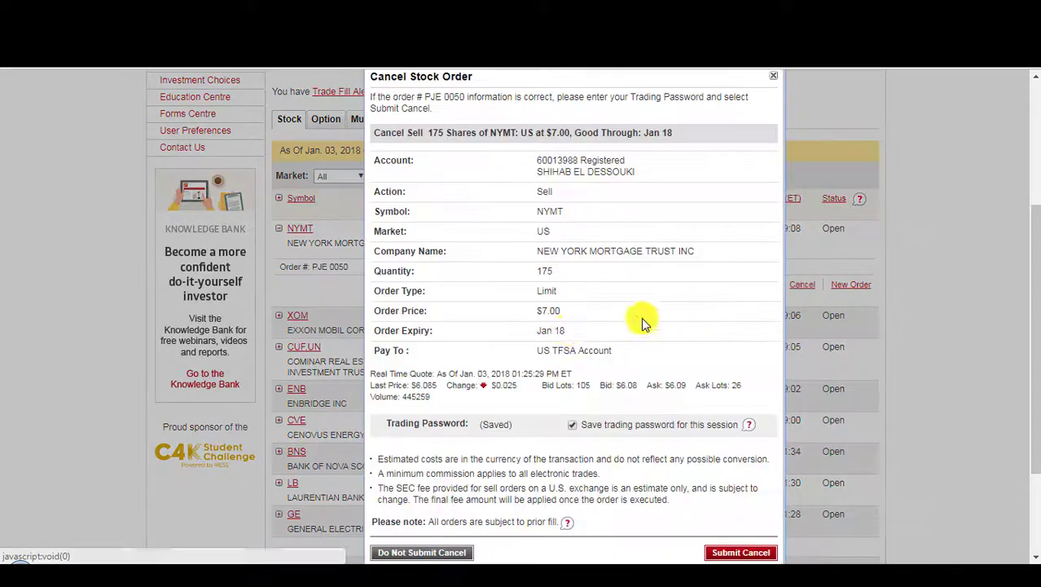
pyautogui.click(750, 554)
pyautogui.click(734, 483)
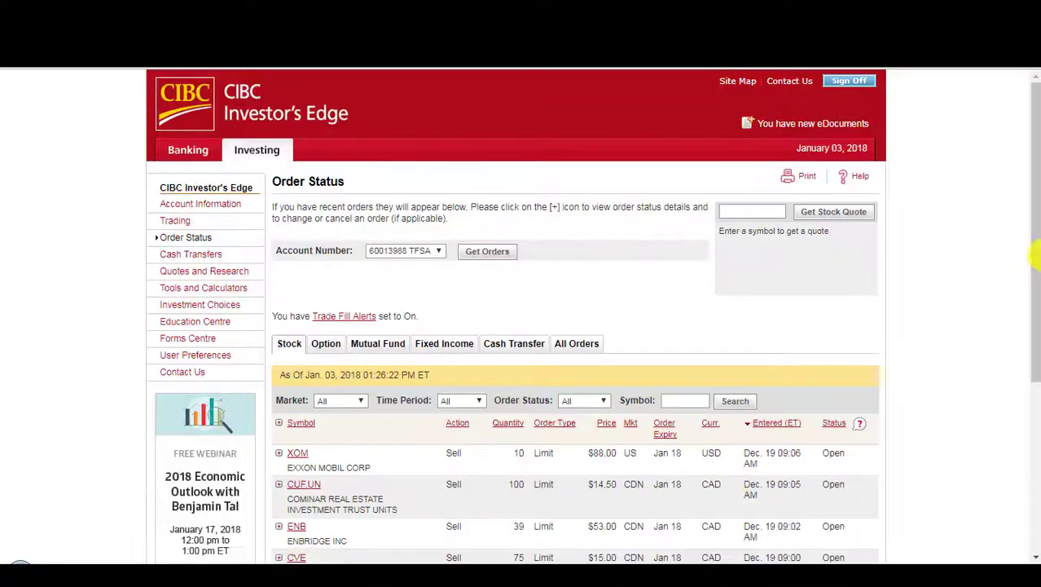
# - Cancel the XOM sell order for 10 shares at $88.00 and return to Order Status
pyautogui.scroll(-3, 871, 348)
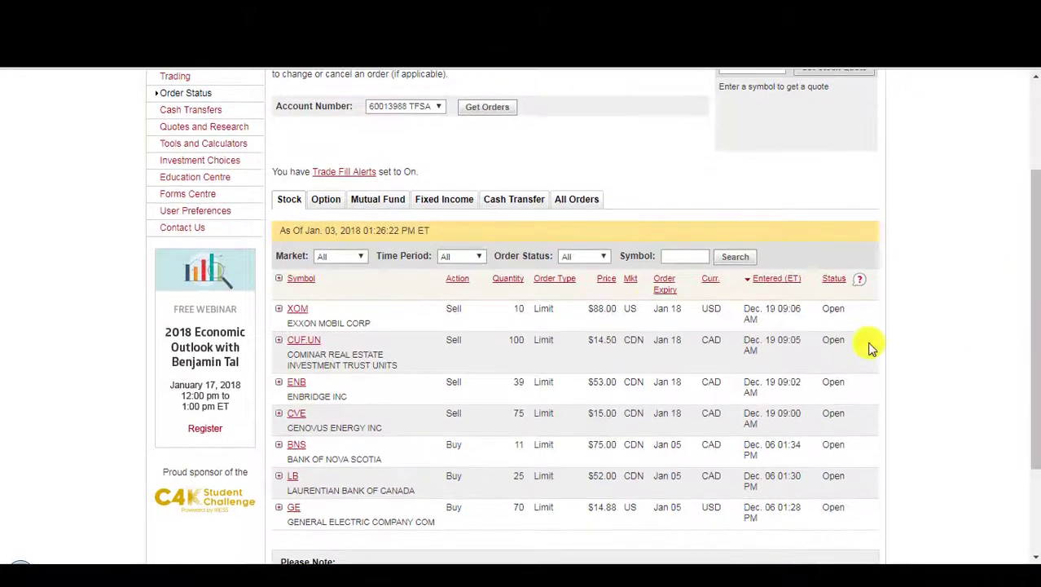
pyautogui.click(293, 309)
pyautogui.click(801, 364)
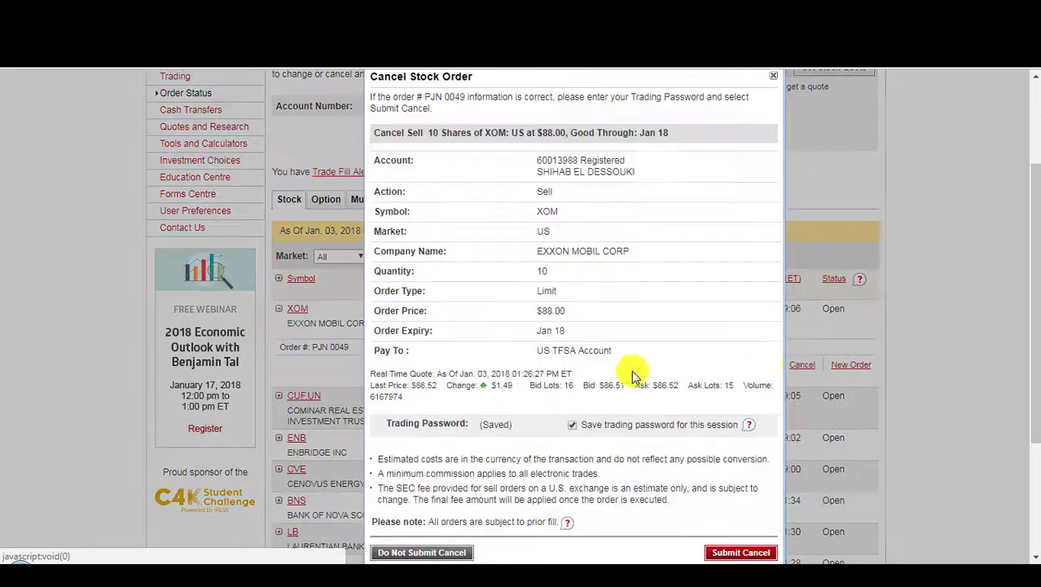
pyautogui.click(765, 554)
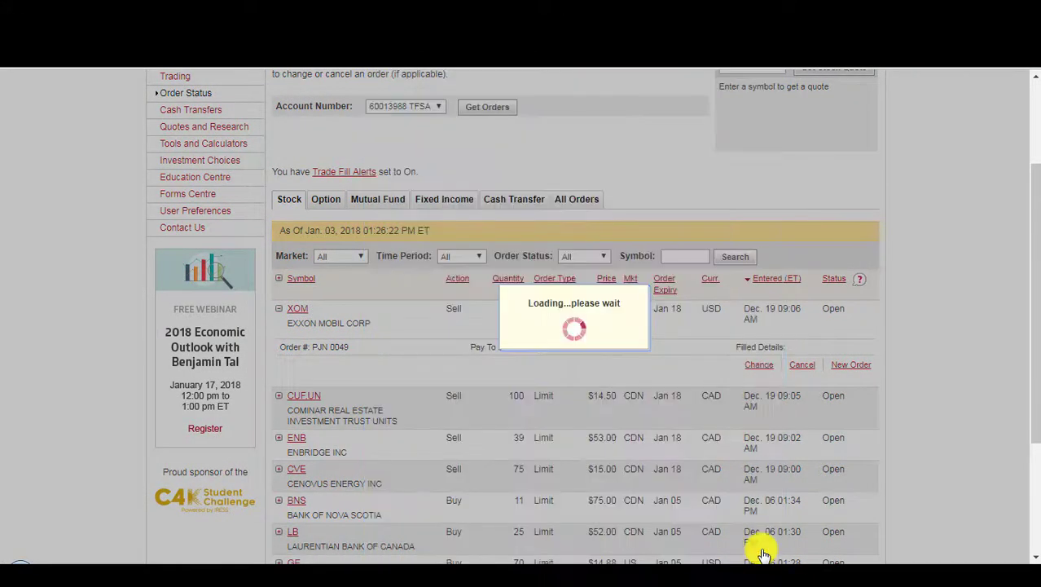
pyautogui.click(717, 484)
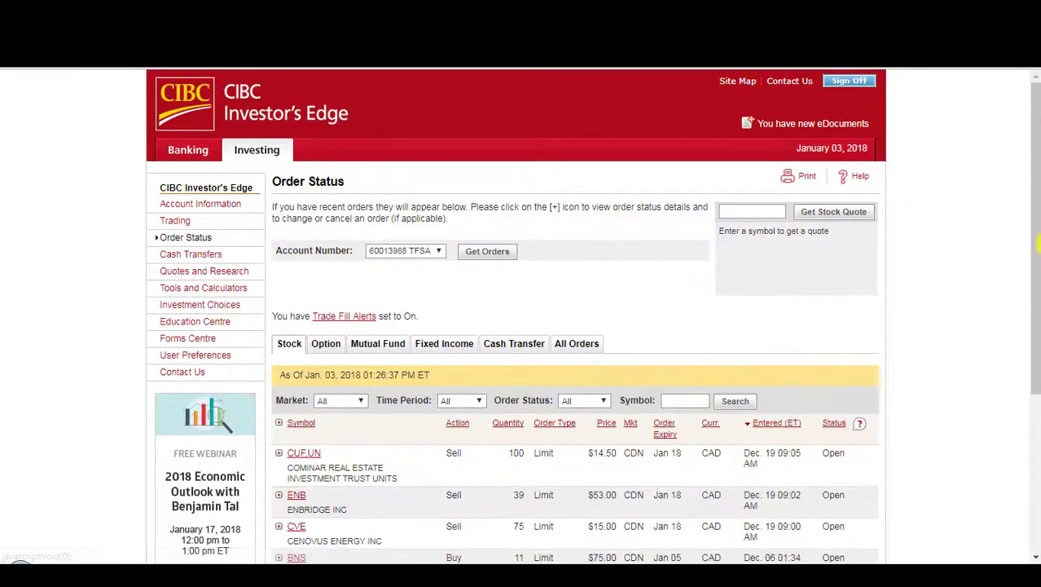
# - Cancel the CVE sell order
pyautogui.moveTo(1035, 265); pyautogui.dragTo(1035, 357)
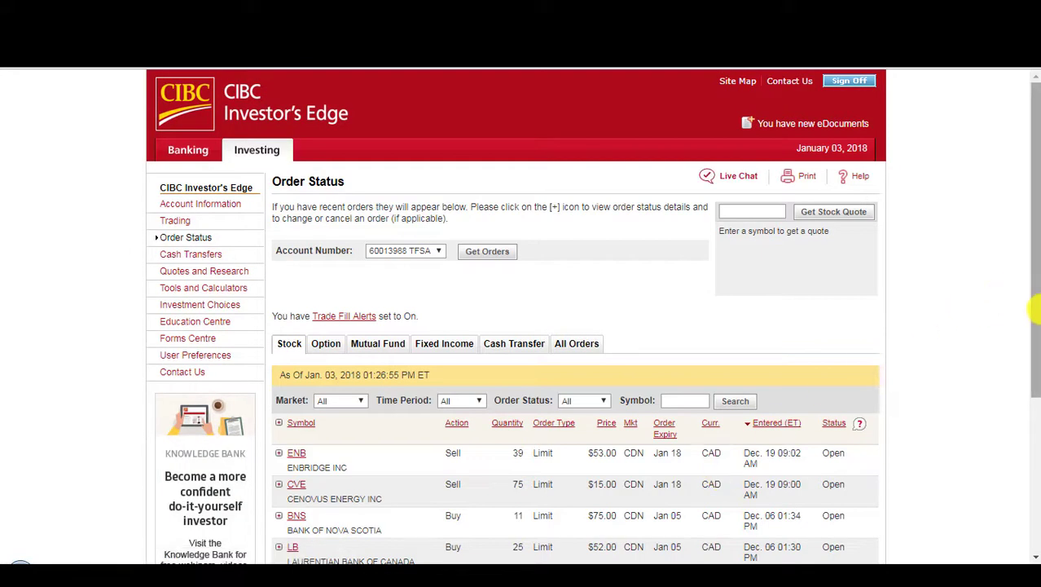
pyautogui.moveTo(1033, 326); pyautogui.dragTo(1036, 389)
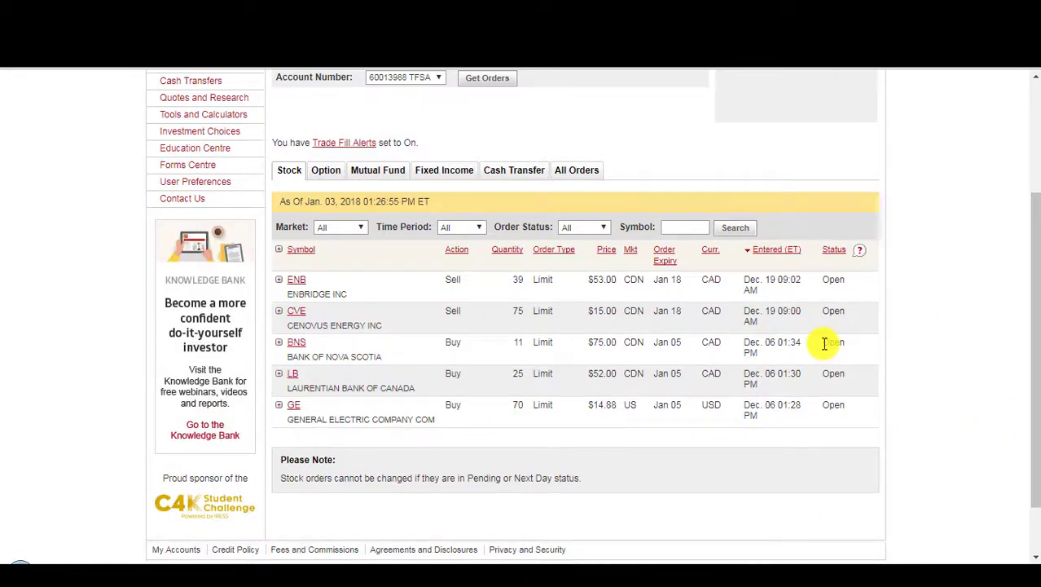
pyautogui.click(279, 310)
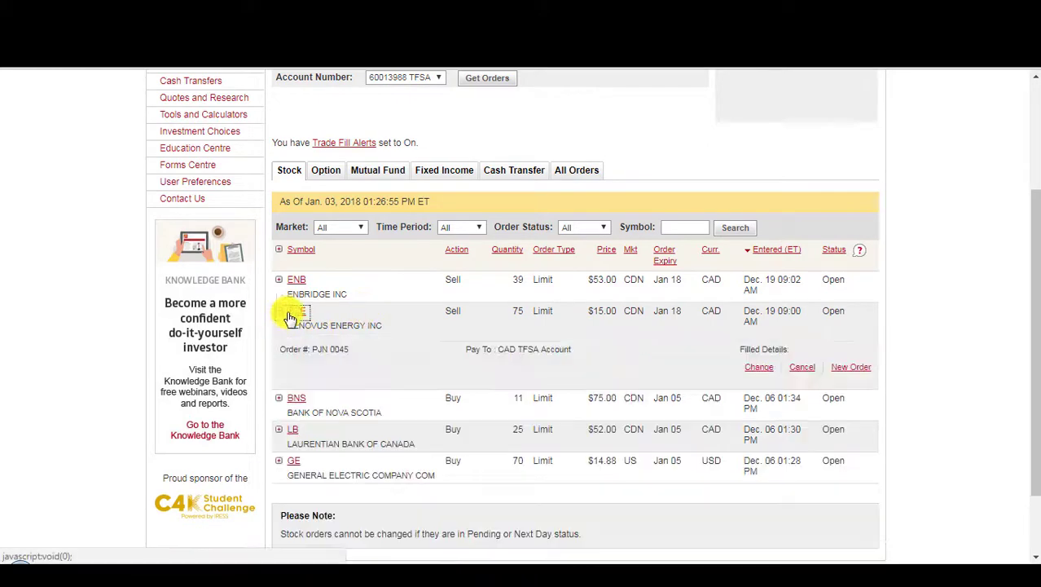
pyautogui.click(801, 367)
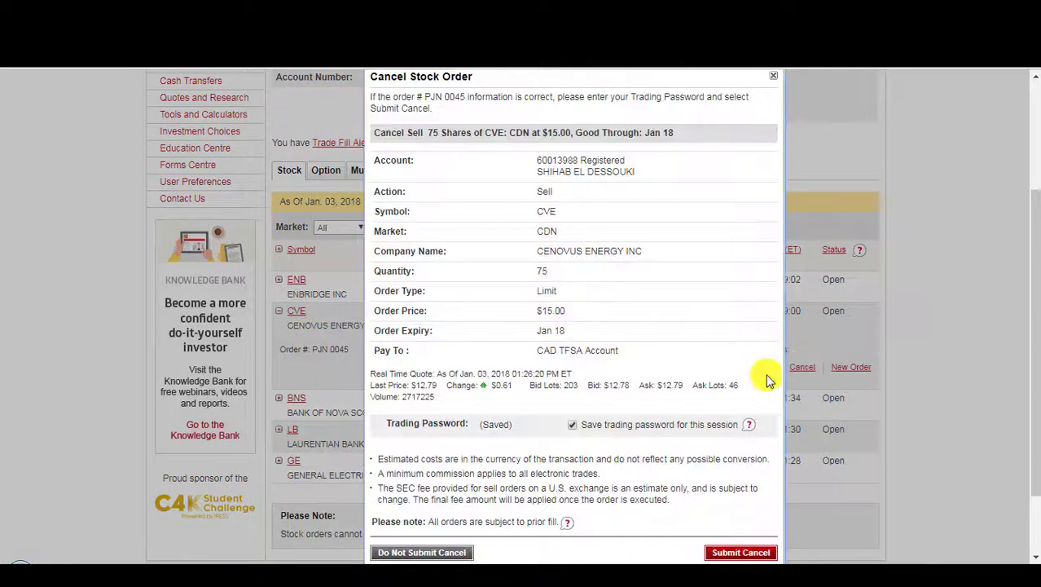
pyautogui.click(736, 552)
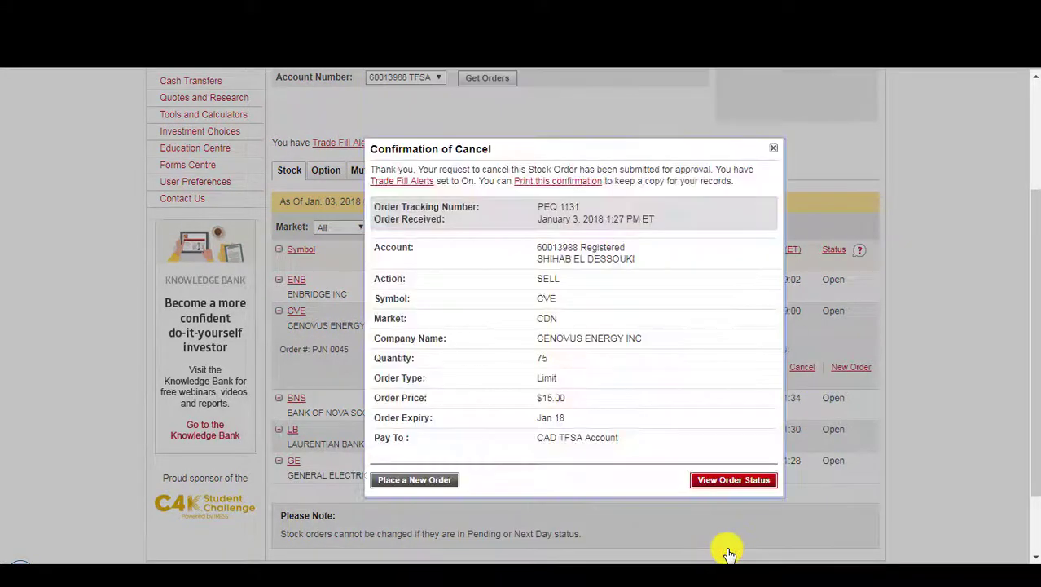
pyautogui.click(721, 481)
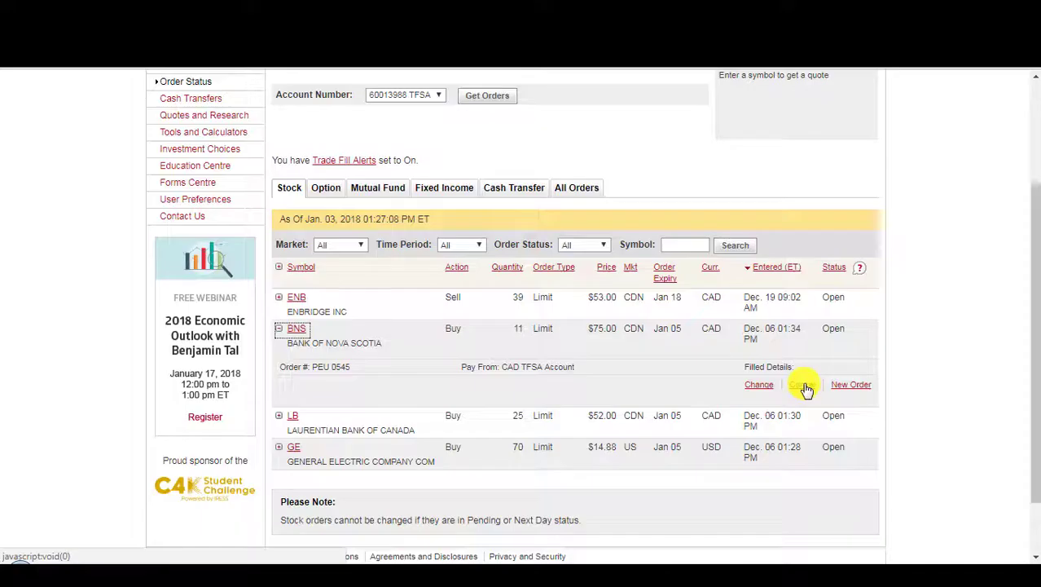
# - Cancel the BNS buy order and review the remaining orders
pyautogui.click(802, 384)
pyautogui.click(742, 553)
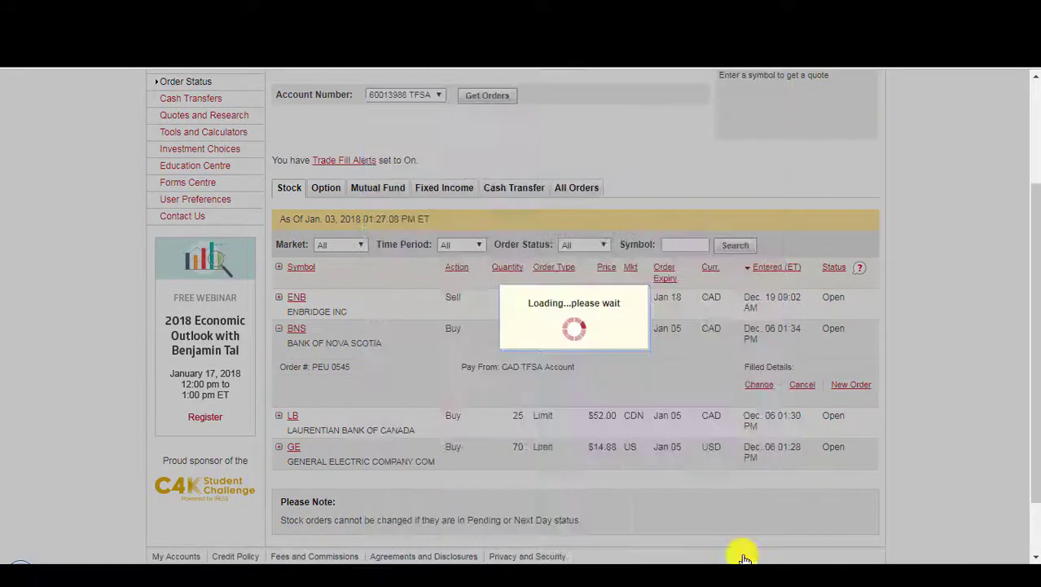
pyautogui.click(714, 483)
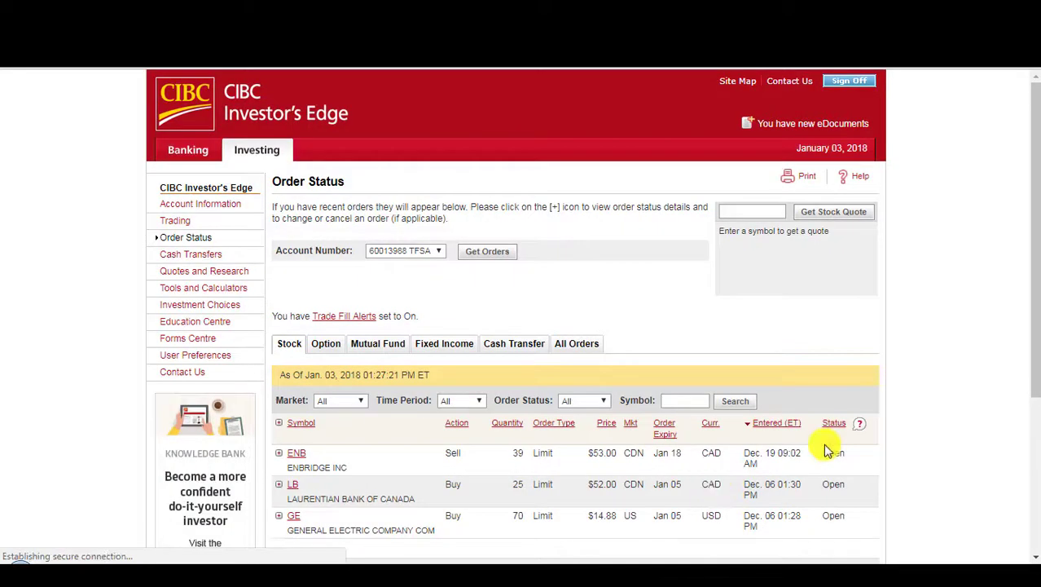
pyautogui.scroll(-3, 1035, 456)
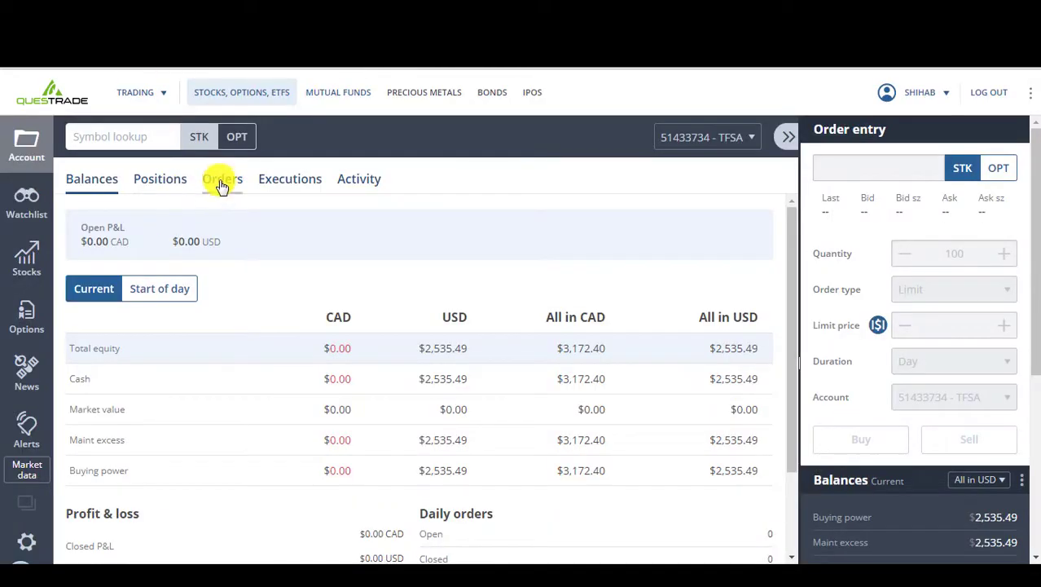
# - Check the Questrade account's empty Orders list and its $2,535.49 USD cash balance
pyautogui.click(220, 181)
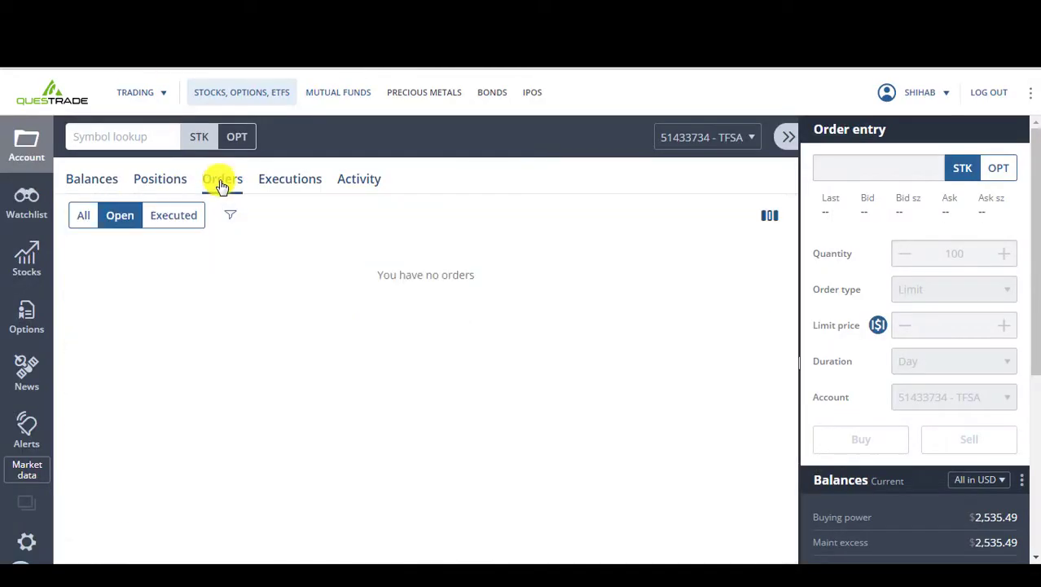
pyautogui.click(99, 169)
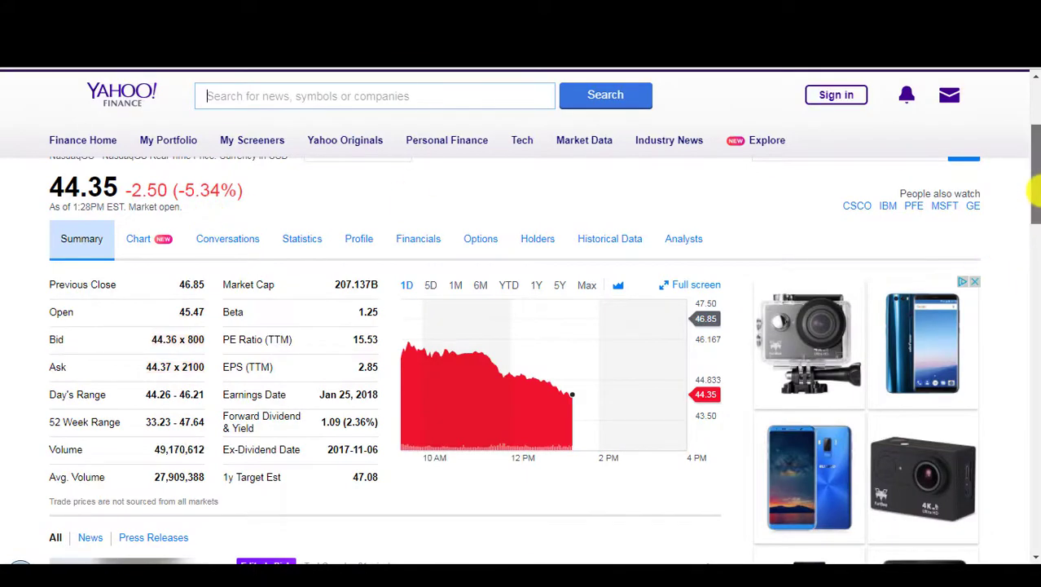
pyautogui.scroll(2, 1033, 186)
pyautogui.scroll(-2, 1035, 188)
pyautogui.scroll(-1, 1036, 196)
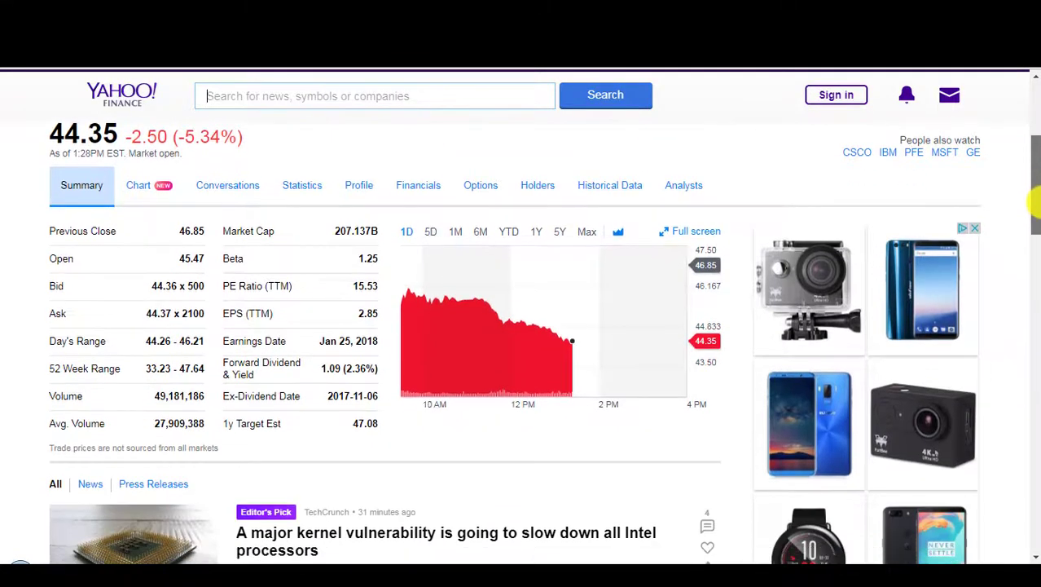
pyautogui.scroll(4, 512, 103)
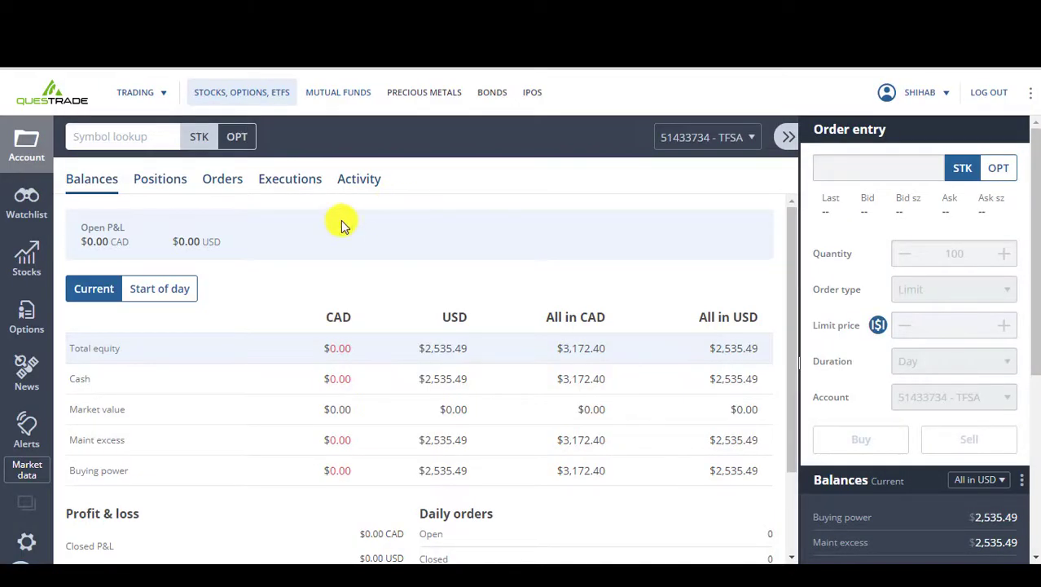
# - Look up INTC in Questrade and open Intel's quote page
pyautogui.moveTo(248, 234)
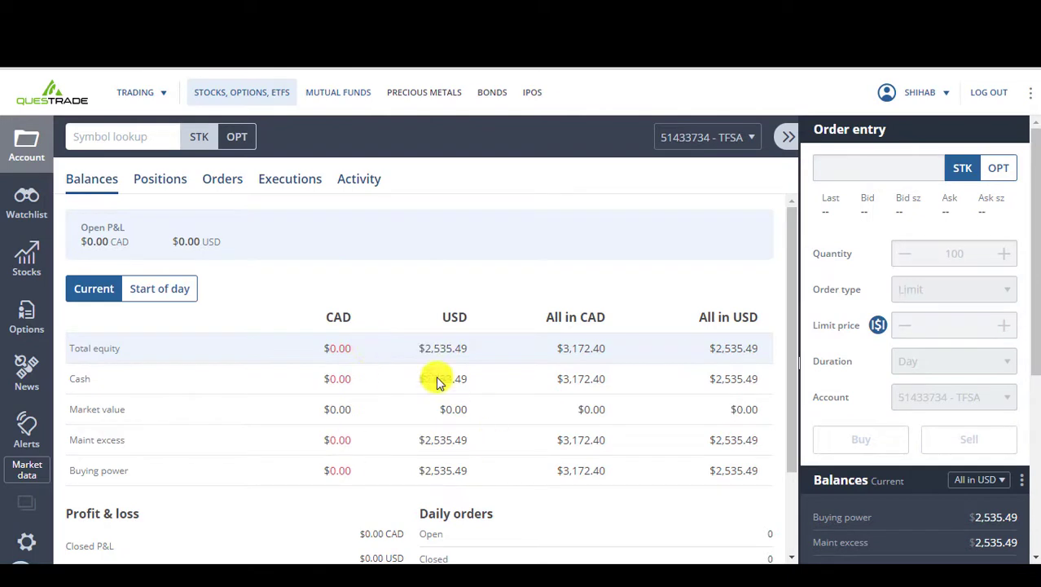
pyautogui.click(131, 138)
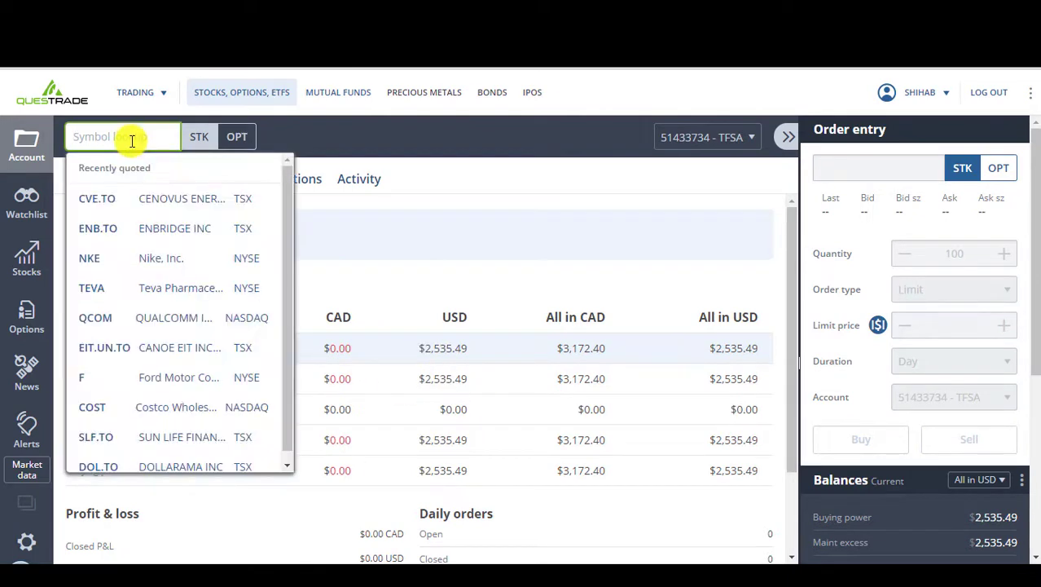
pyautogui.write('INTC')
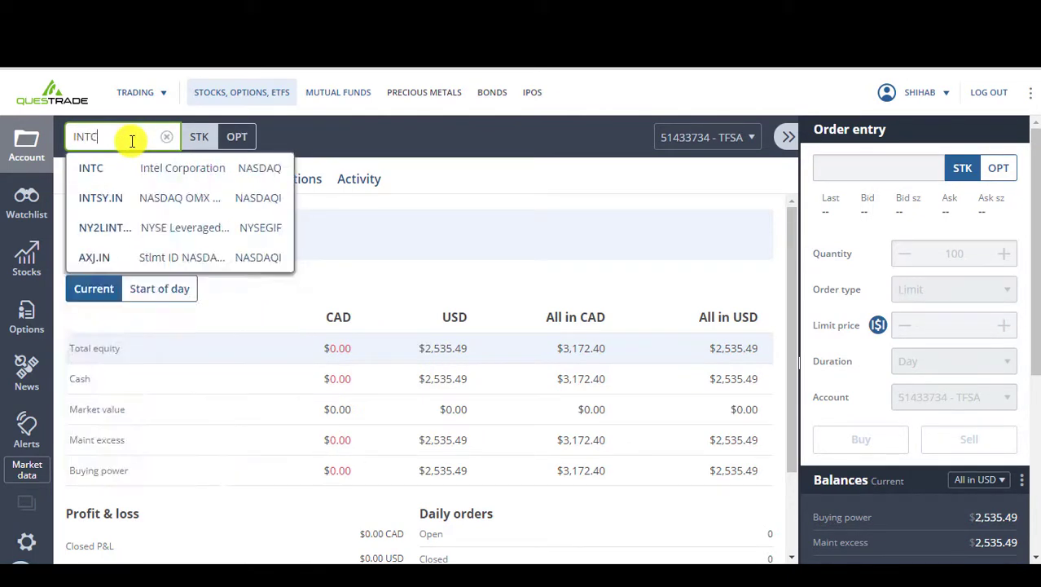
pyautogui.click(160, 171)
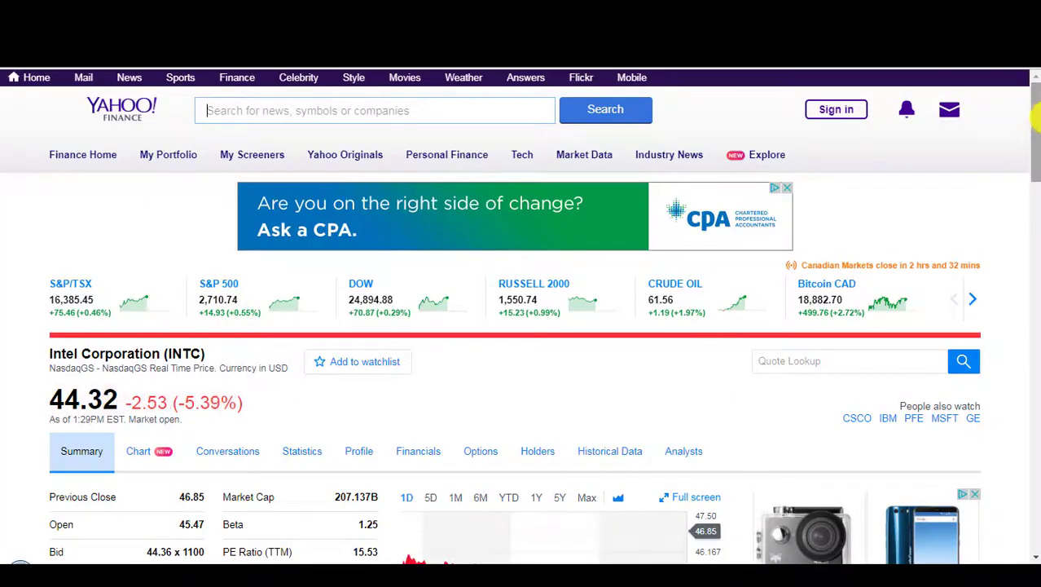
# - Switch Intel's Yahoo Finance chart to the 1Y range and open the full-screen chart
pyautogui.moveTo(1033, 114); pyautogui.dragTo(1035, 191)
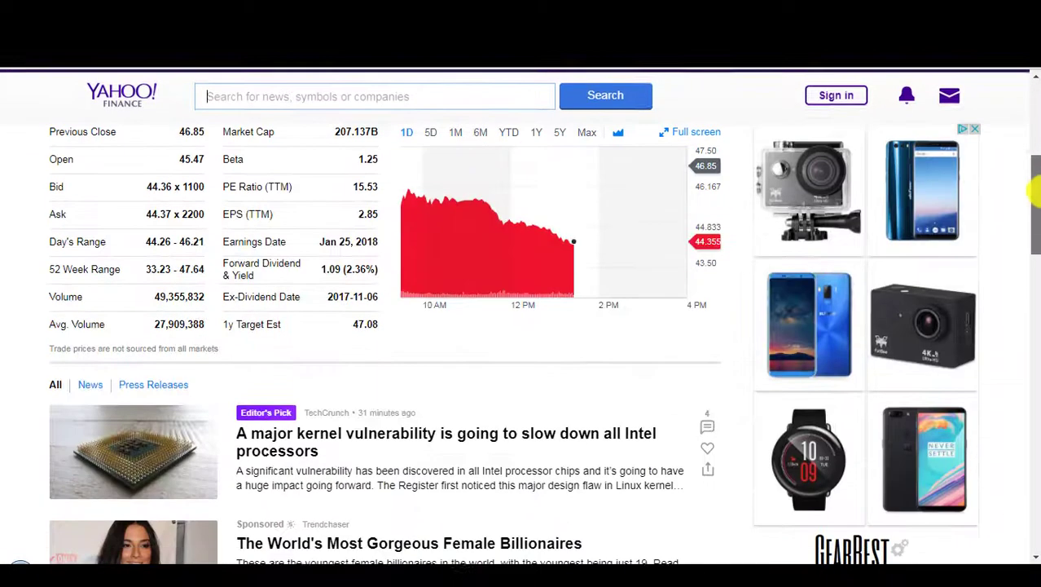
pyautogui.click(535, 138)
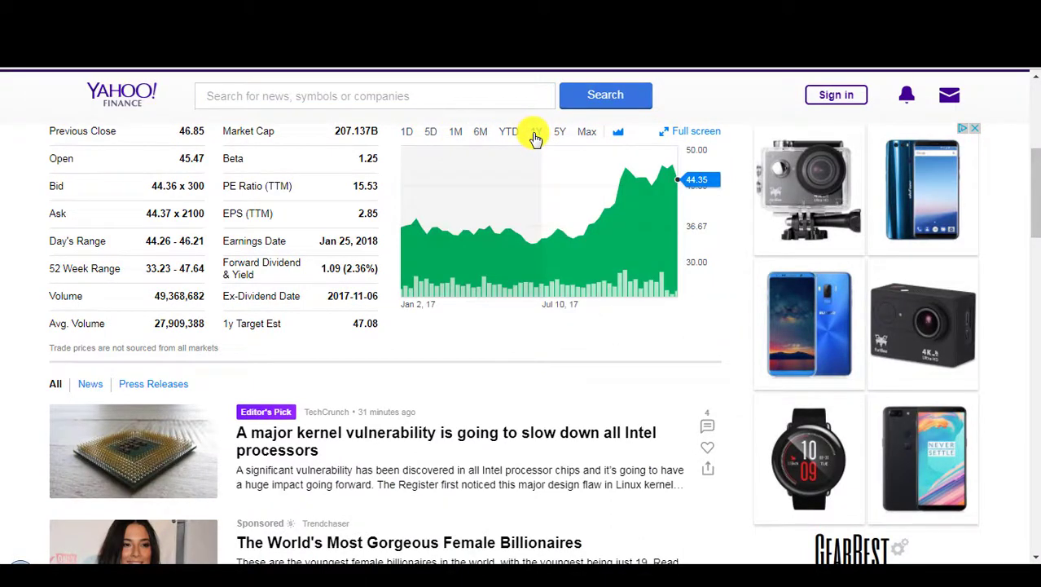
pyautogui.click(530, 134)
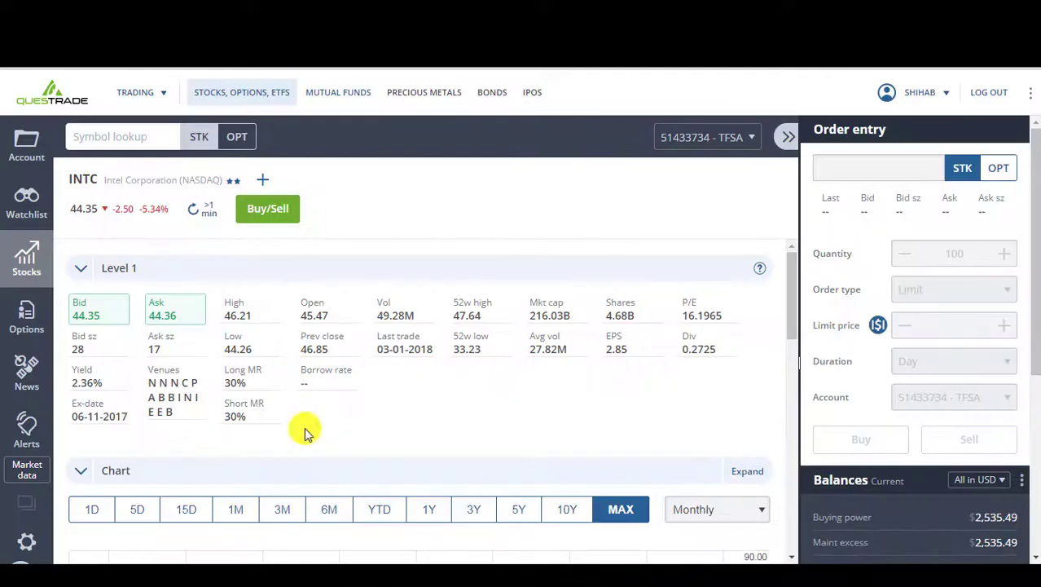
# - Compute 2500 / 40 = 62.5 in Calculator, then close it
pyautogui.click(310, 562)
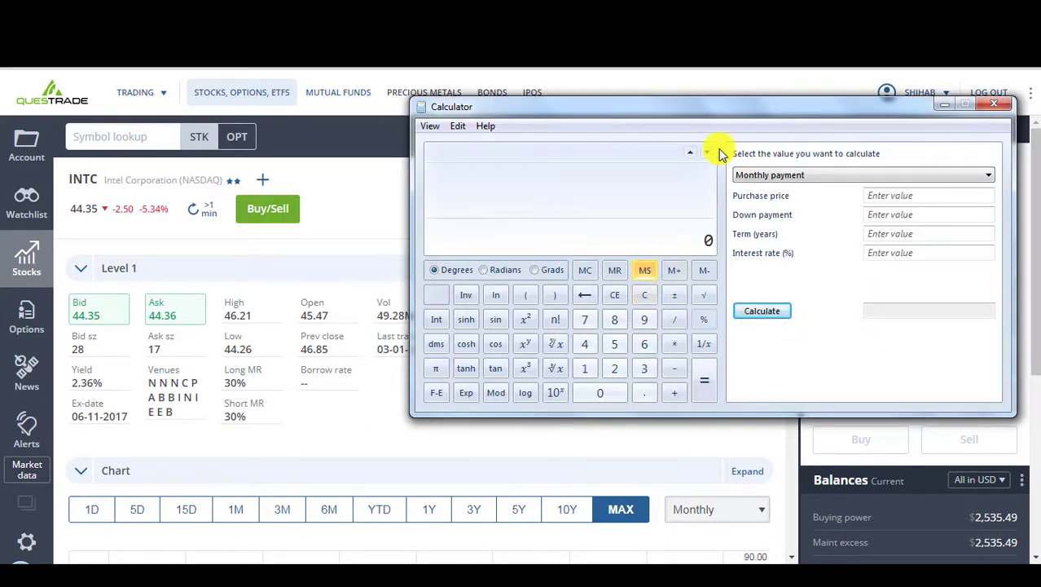
pyautogui.moveTo(688, 110); pyautogui.dragTo(477, 326)
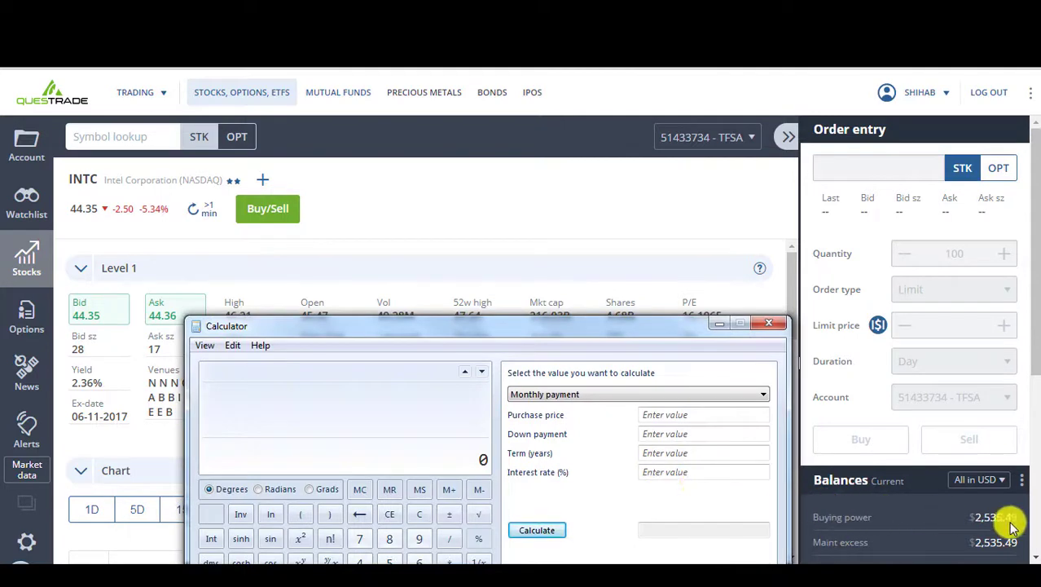
pyautogui.moveTo(636, 333); pyautogui.dragTo(712, 151)
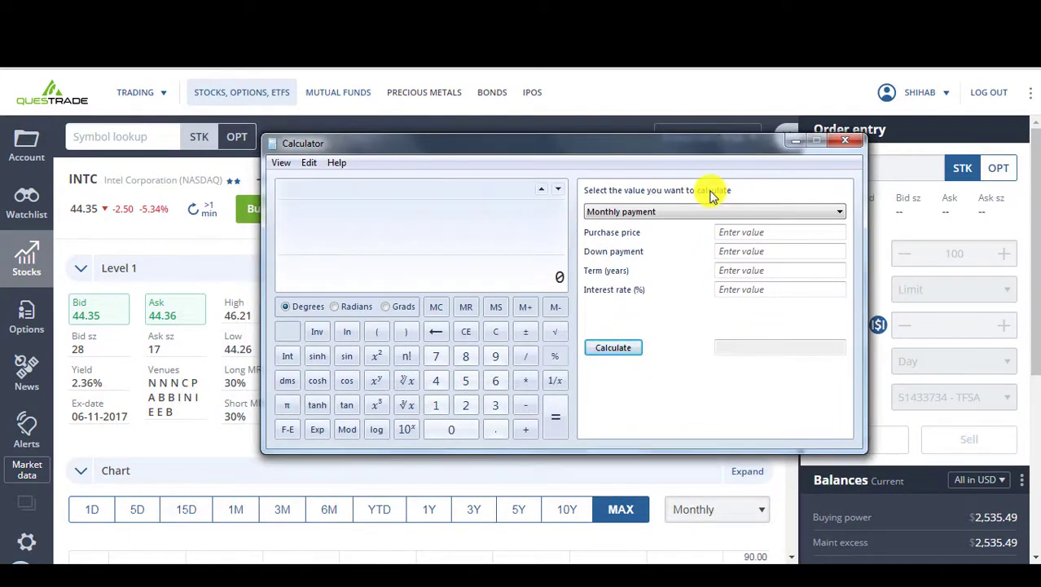
pyautogui.write('500 / 40')
pyautogui.press('Return')
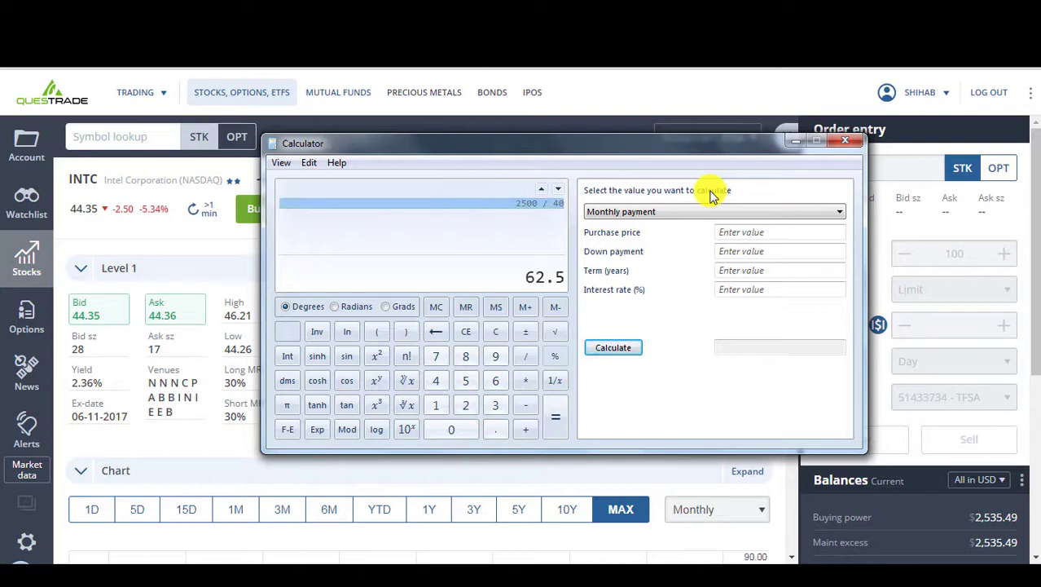
pyautogui.click(856, 144)
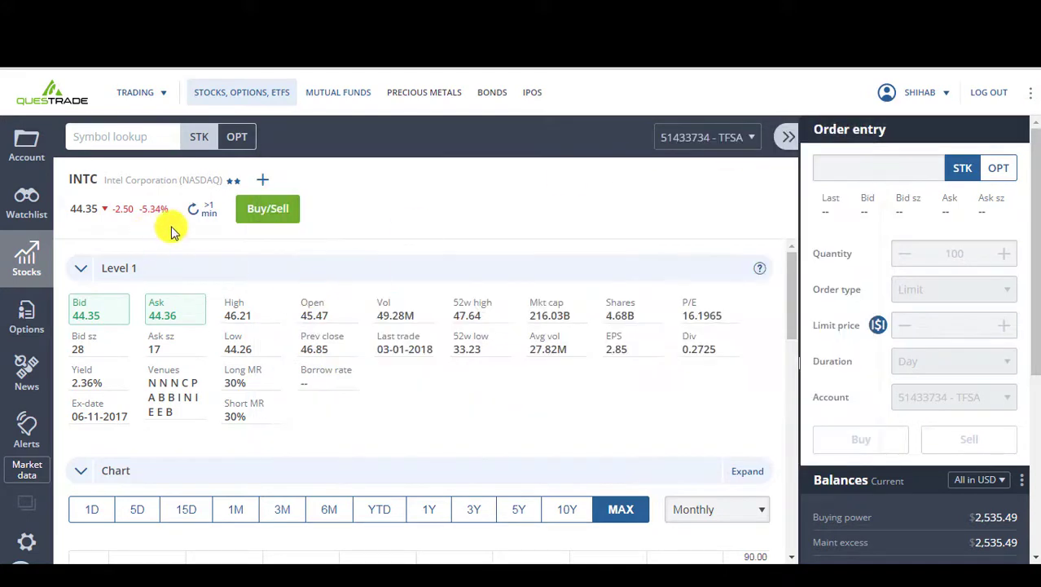
# - Refresh the INTC quote and fill in a buy of 62 shares at 40.00 limit, GTC, for review
pyautogui.click(194, 209)
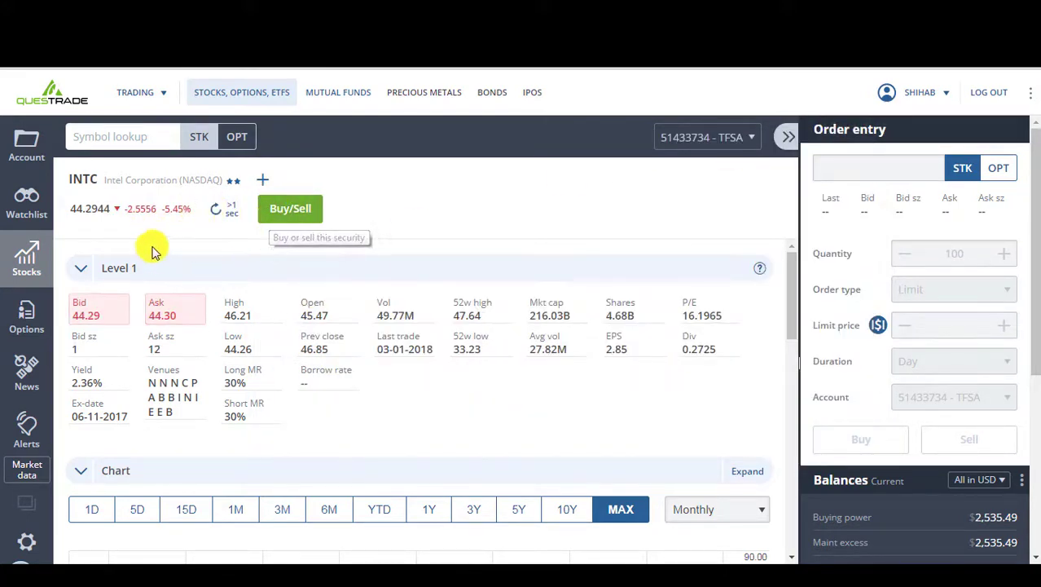
pyautogui.click(279, 206)
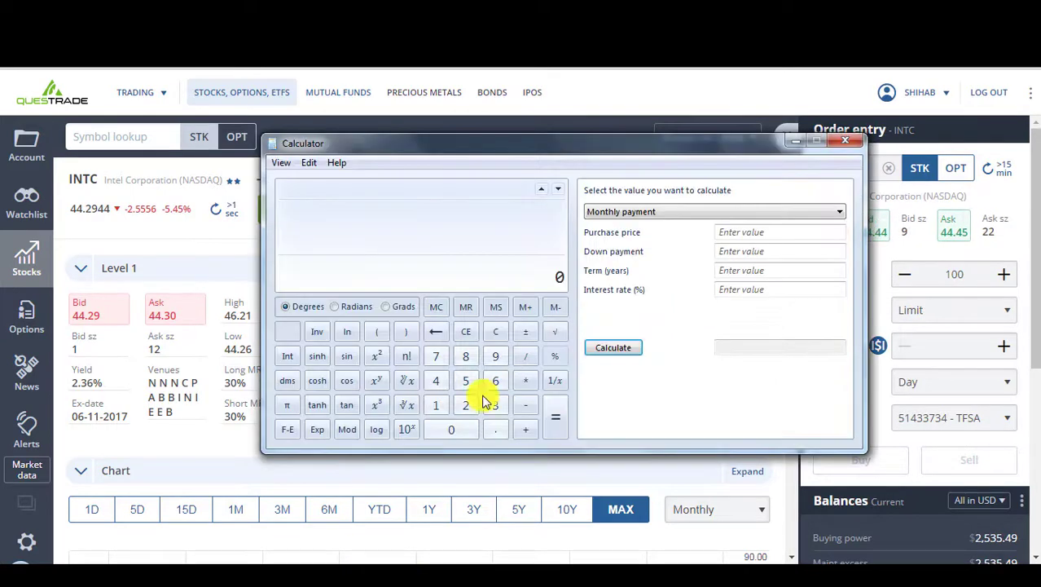
pyautogui.click(1008, 275)
pyautogui.write('62')
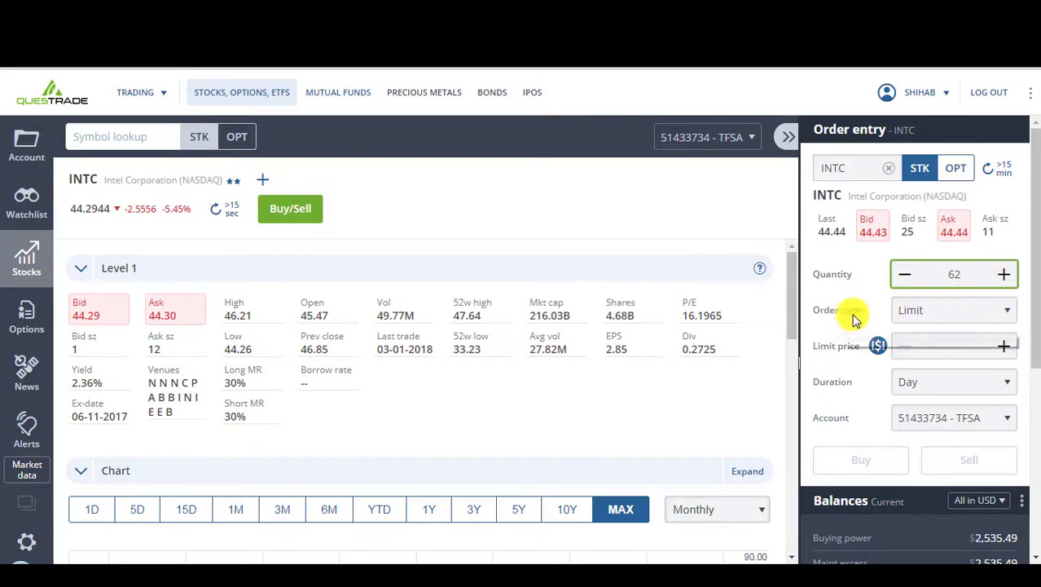
pyautogui.click(929, 346)
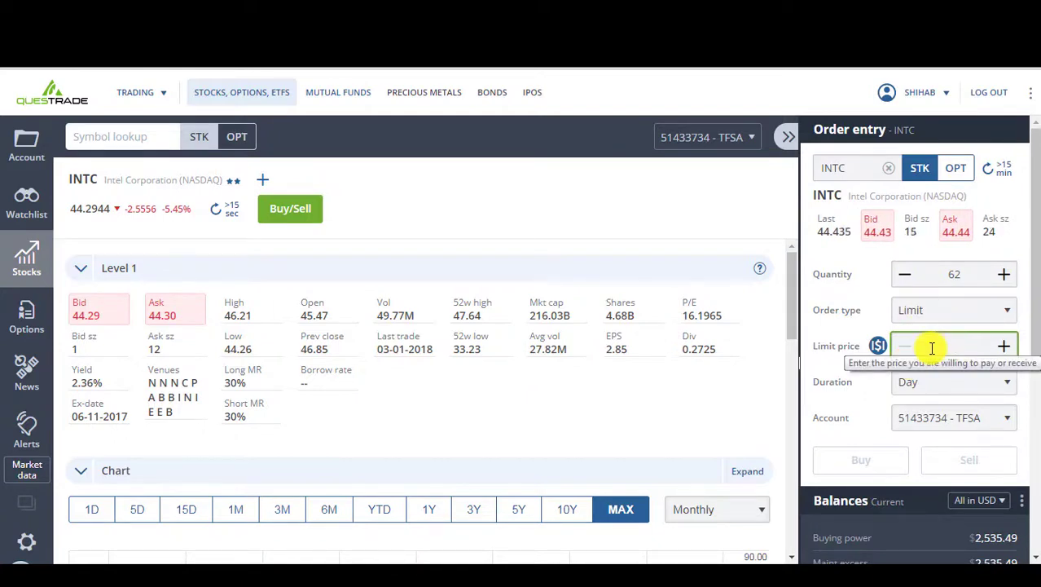
pyautogui.write('40')
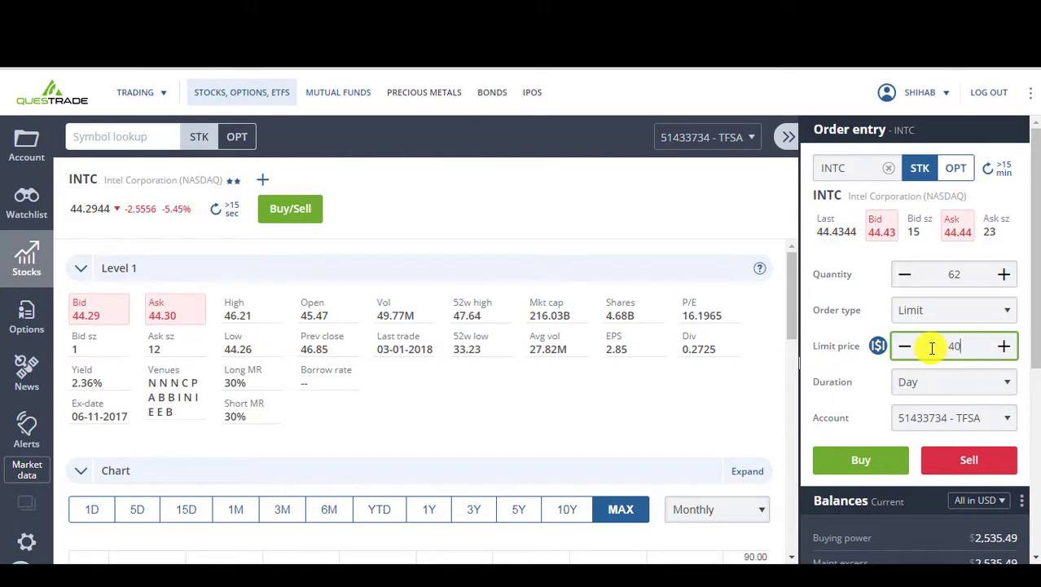
pyautogui.click(949, 383)
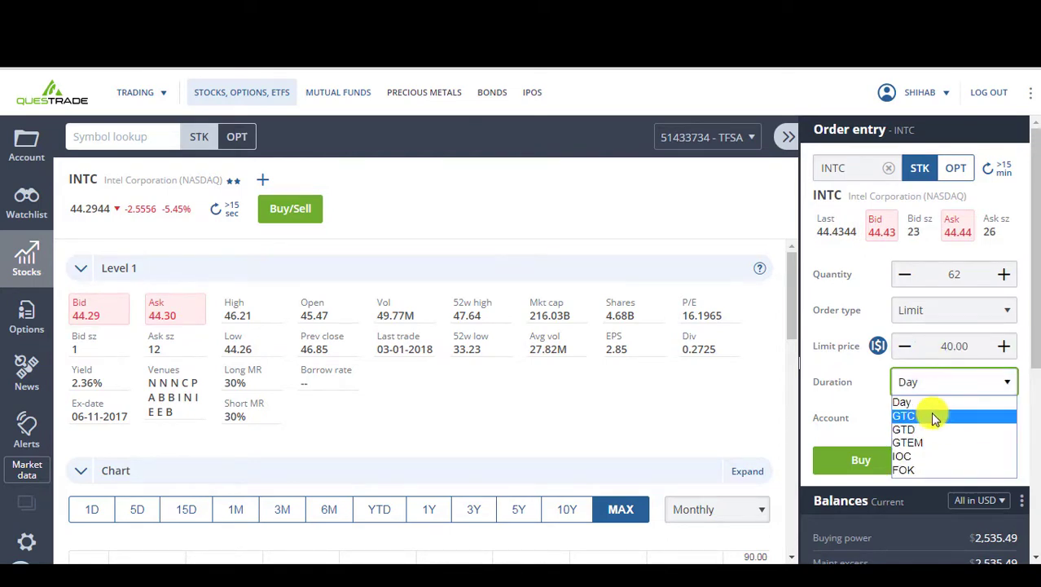
pyautogui.click(934, 418)
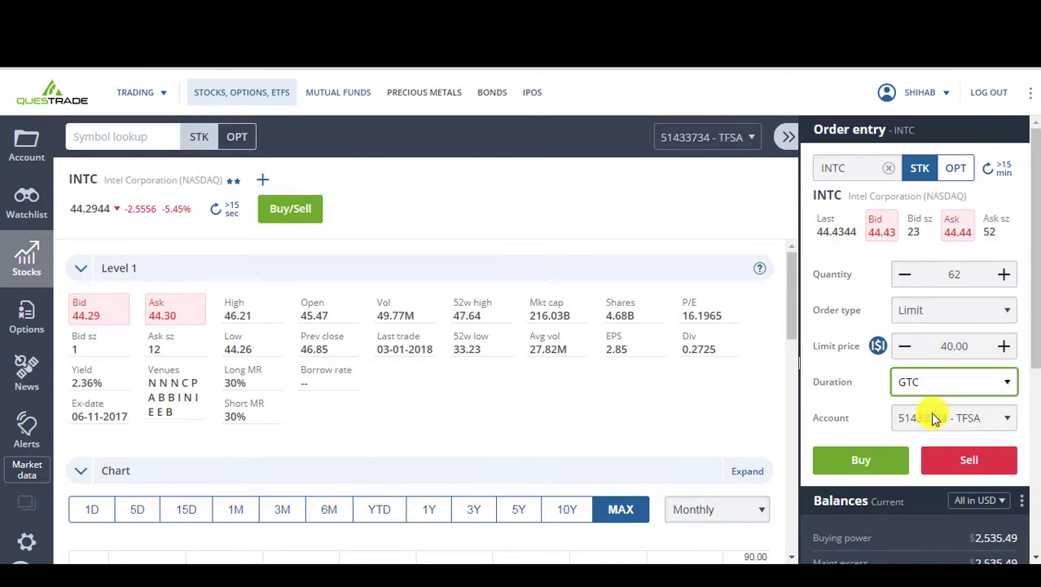
pyautogui.click(876, 462)
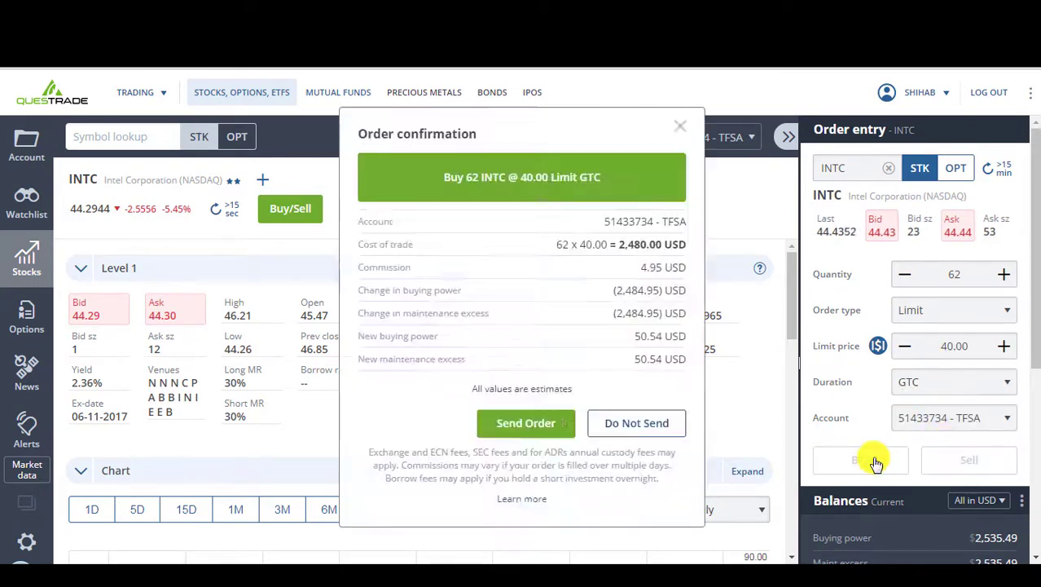
# - Discard the 62-share order, change the quantity to 63, and send the INTC buy at 40.00 GTC
pyautogui.click(626, 424)
pyautogui.doubleClick(959, 274)
pyautogui.write('63')
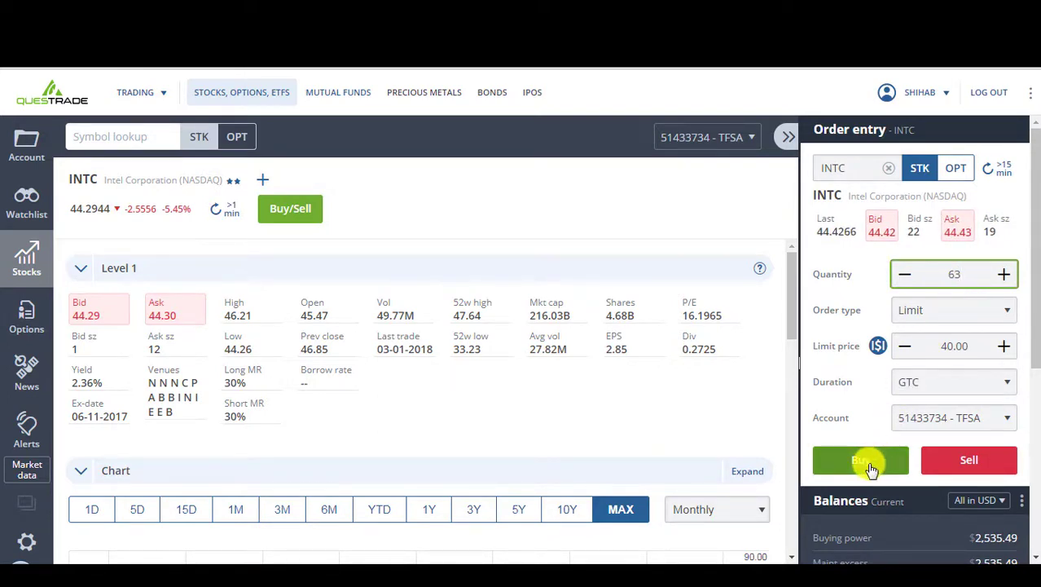
pyautogui.click(870, 469)
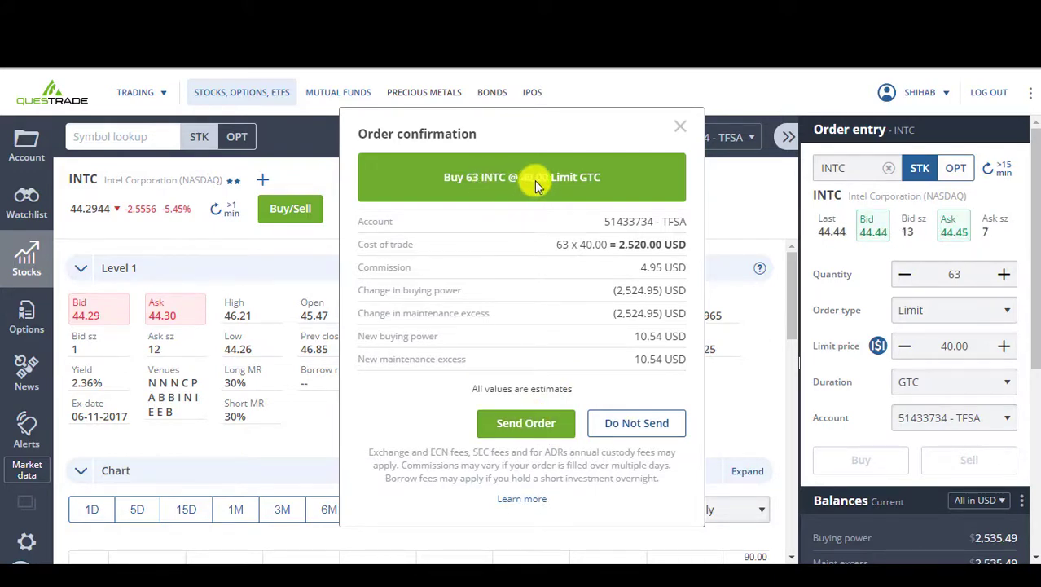
pyautogui.click(521, 424)
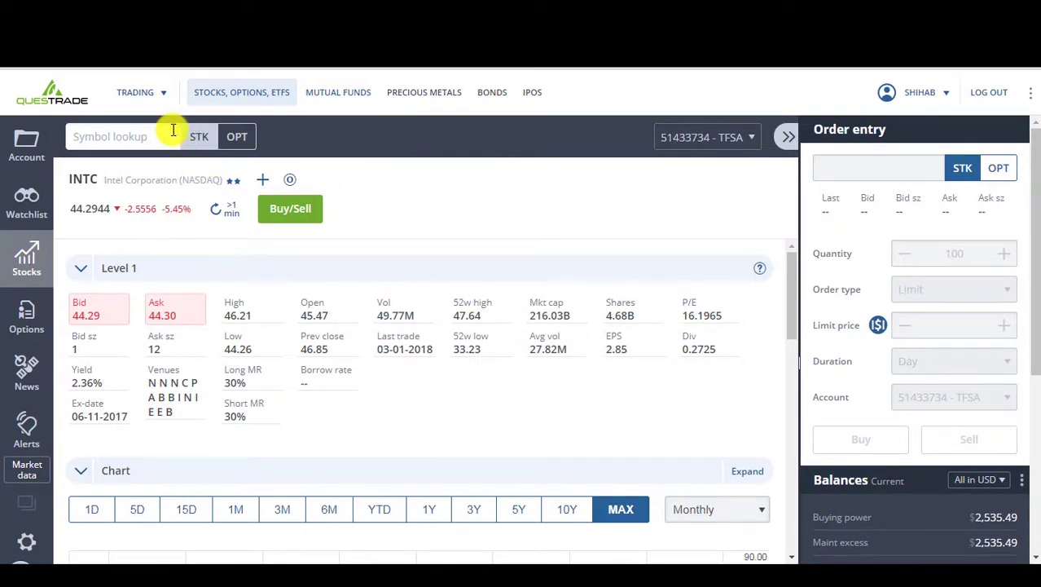
# - Show the account's Orders list from the Account page
pyautogui.click(28, 136)
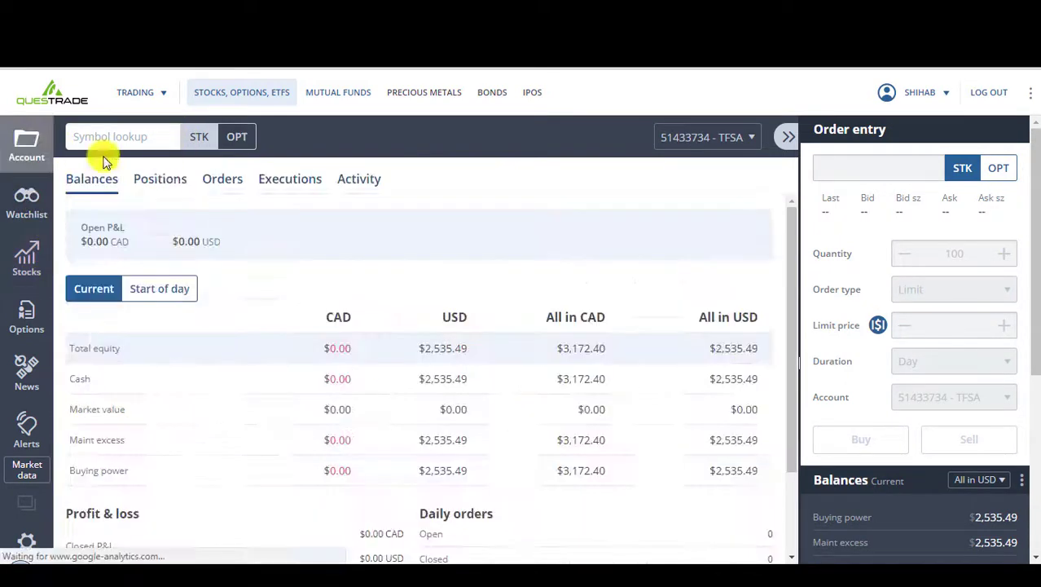
pyautogui.click(225, 179)
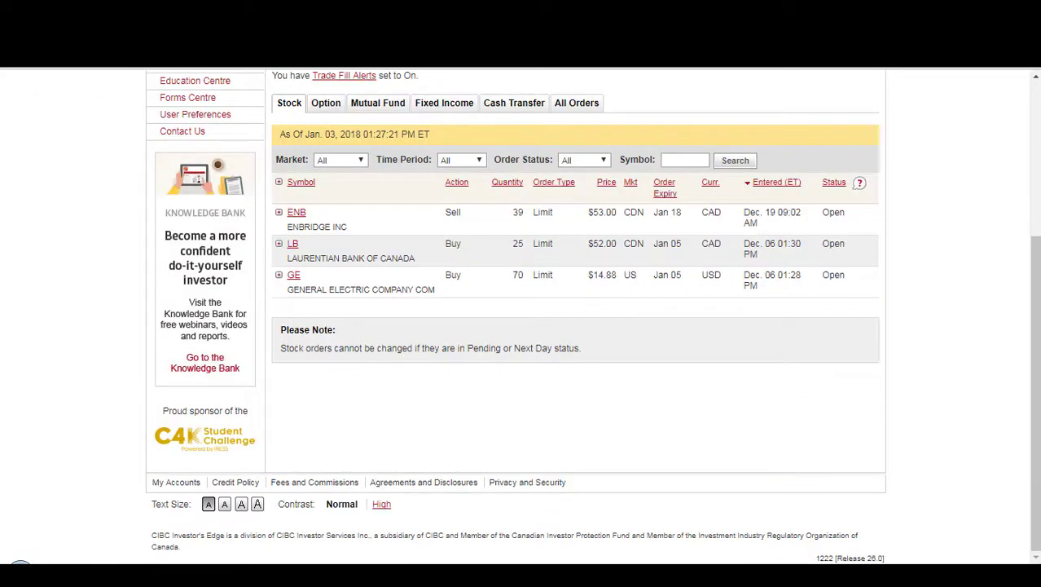
# - Go to Account Holdings and bring up the actions for the Exxon (XOM) position
pyautogui.scroll(3, 414, 204)
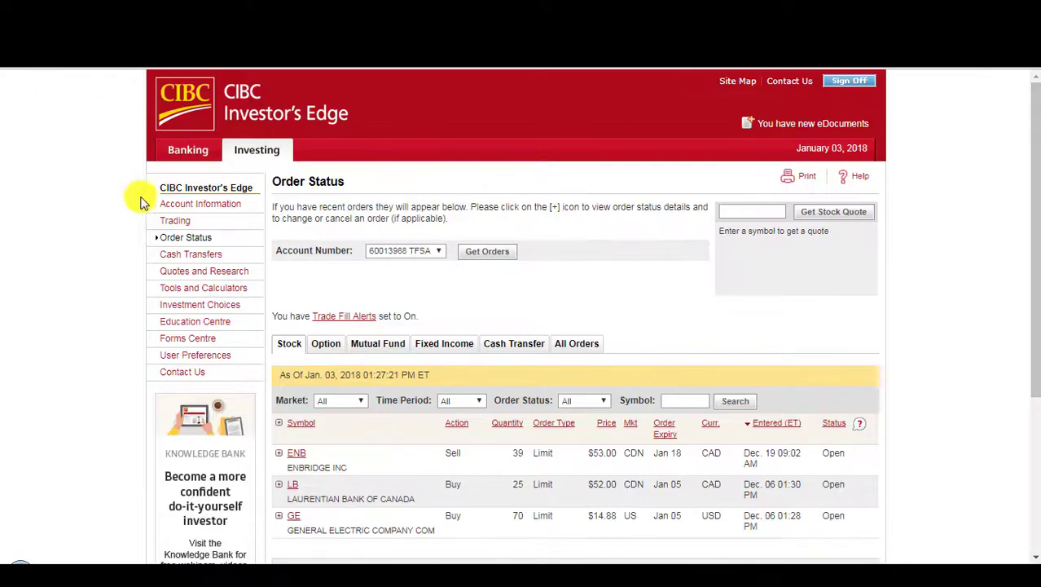
pyautogui.click(192, 209)
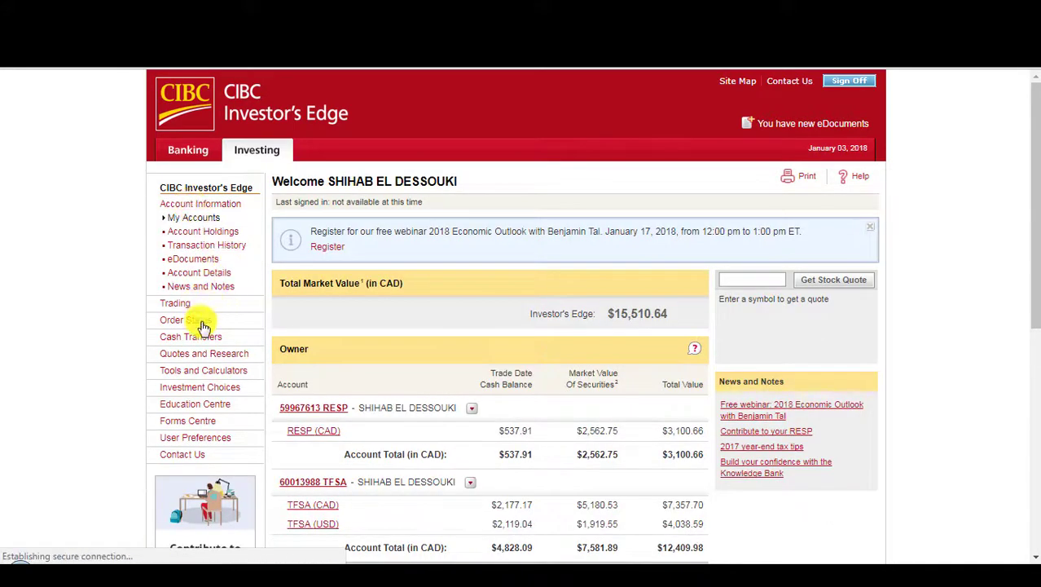
pyautogui.click(203, 232)
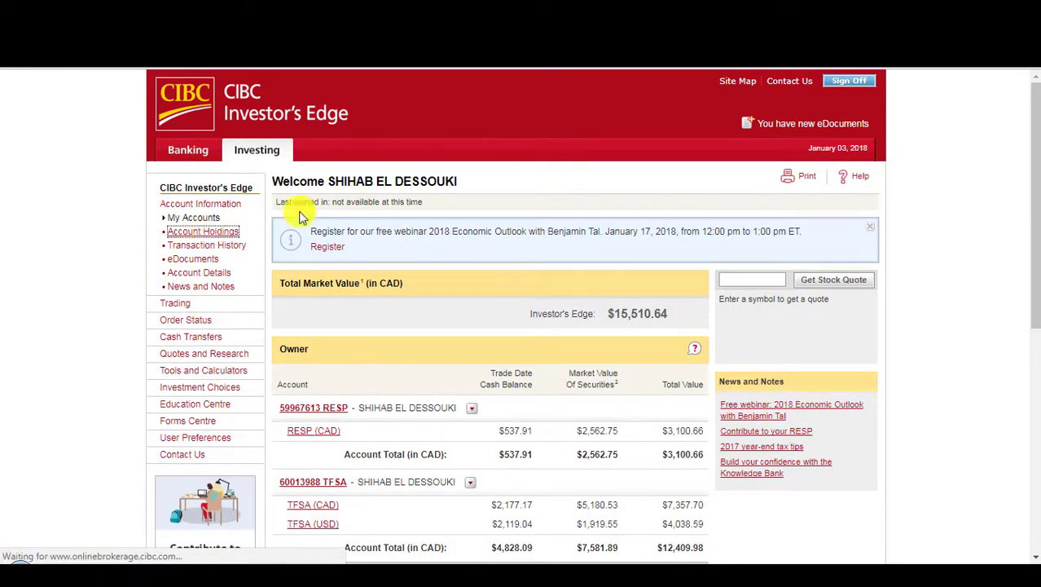
pyautogui.scroll(-4, 1019, 260)
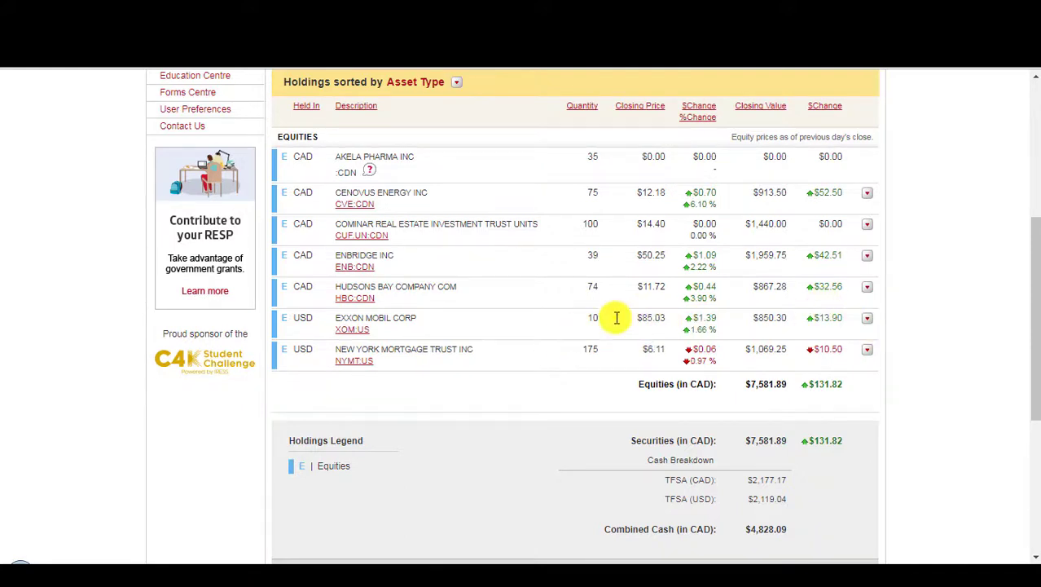
pyautogui.click(867, 319)
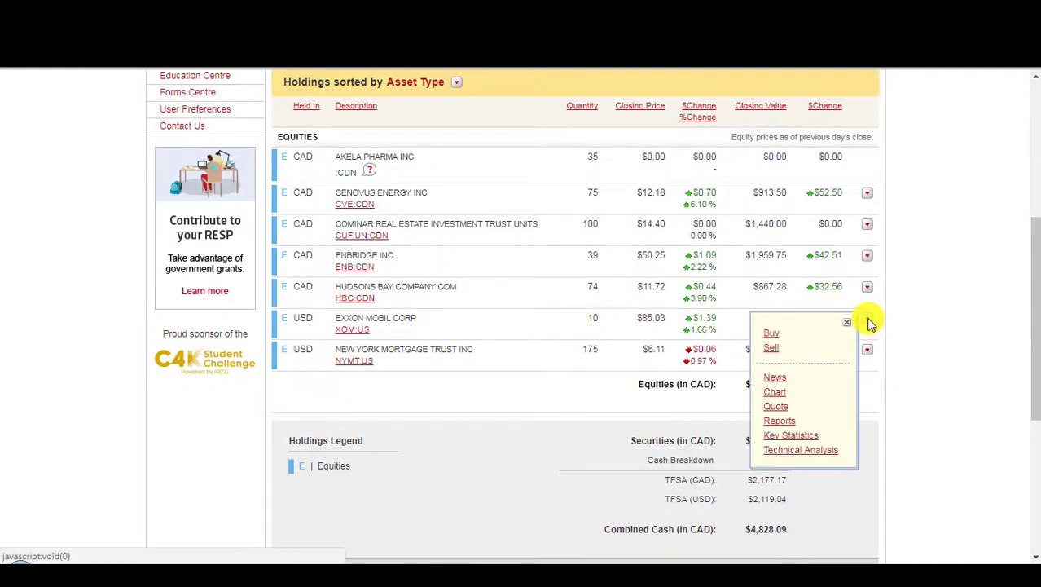
# - Enter an XOM sell of 10 shares at an $86.00 limit, good through Feb 02, 2018
pyautogui.click(774, 349)
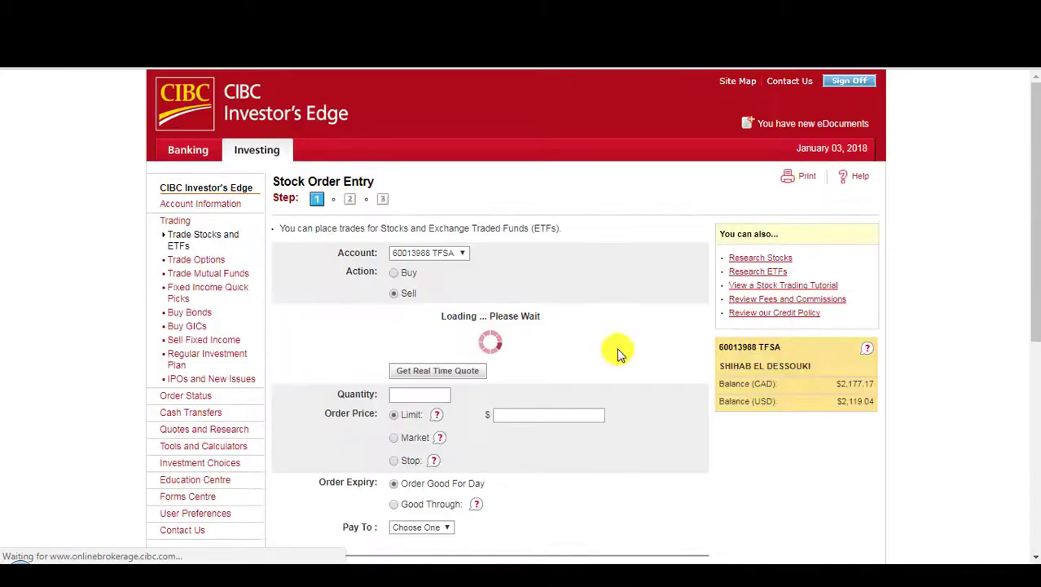
pyautogui.scroll(-3, 1019, 244)
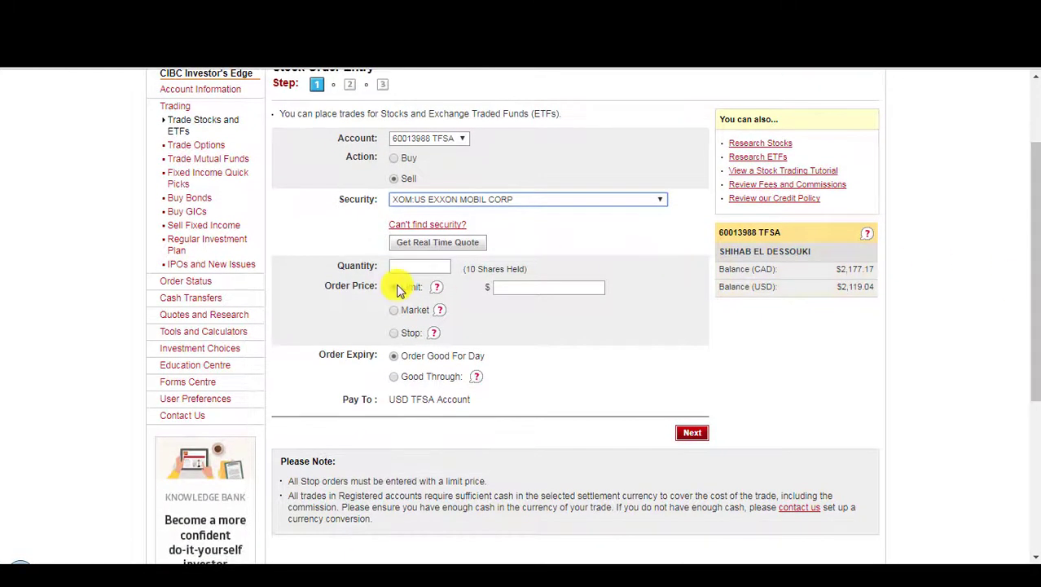
pyautogui.click(420, 265)
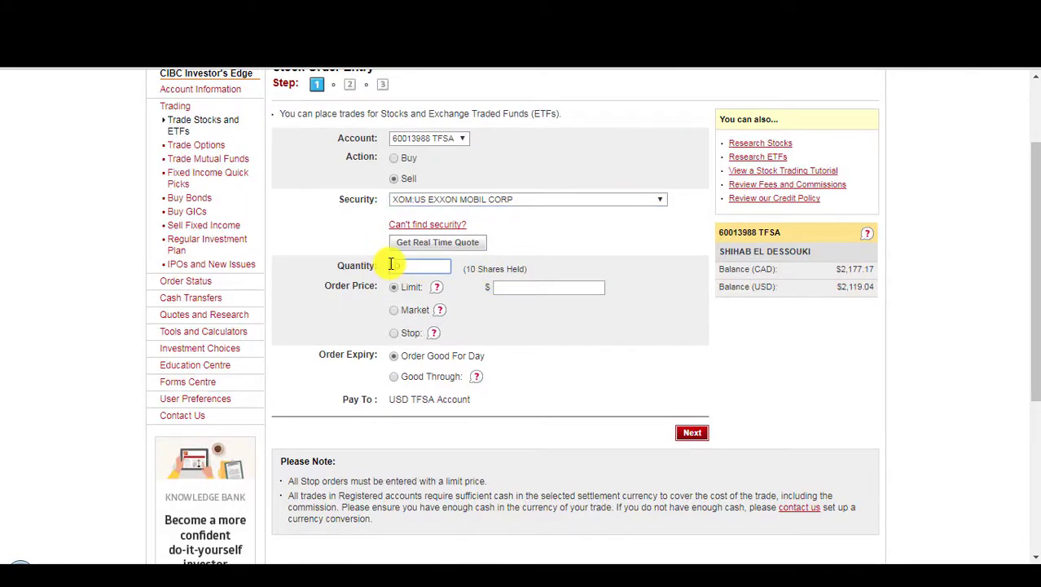
pyautogui.write('10')
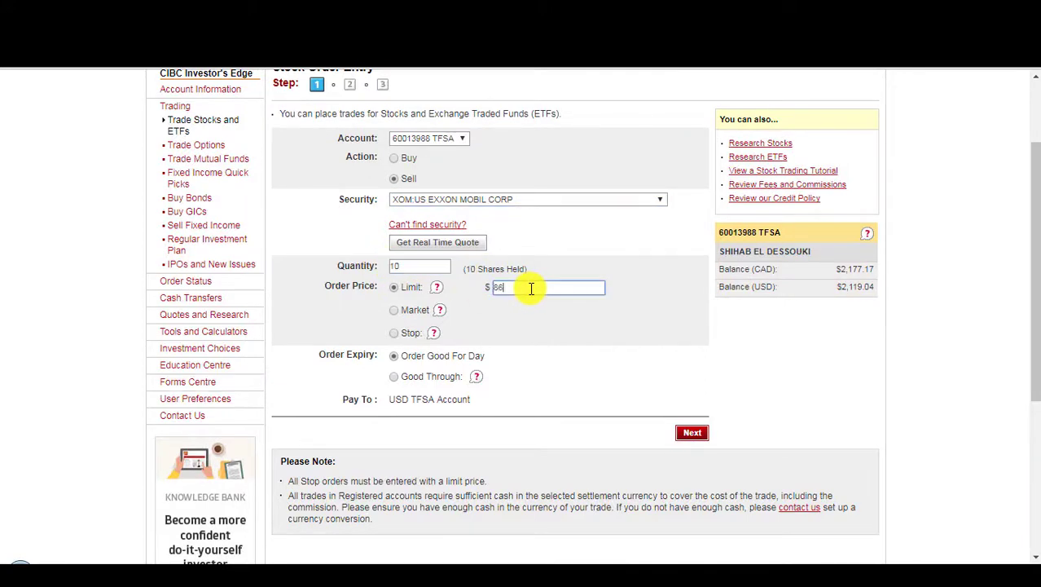
pyautogui.click(403, 379)
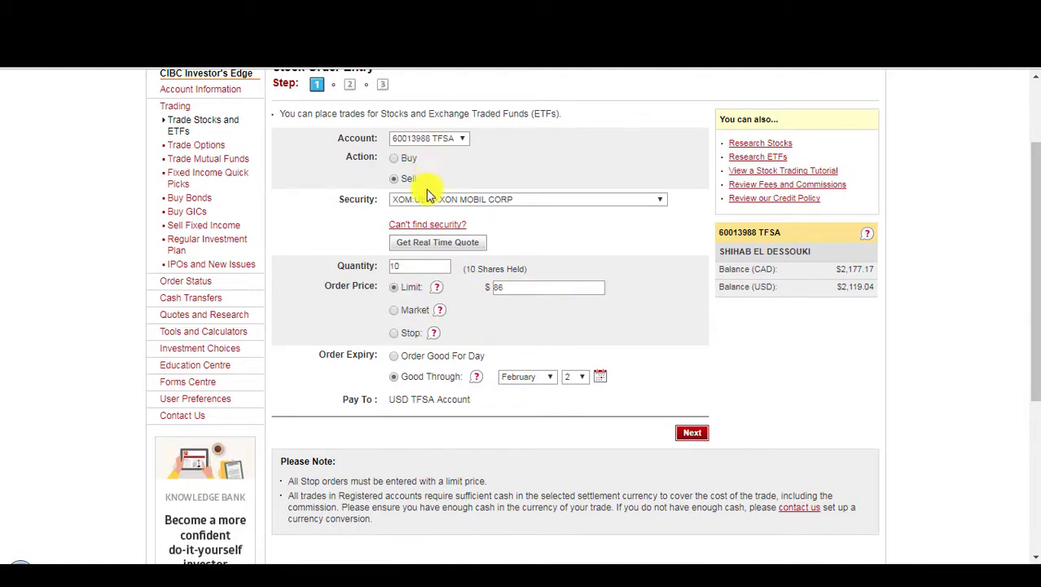
pyautogui.click(497, 287)
pyautogui.write('86')
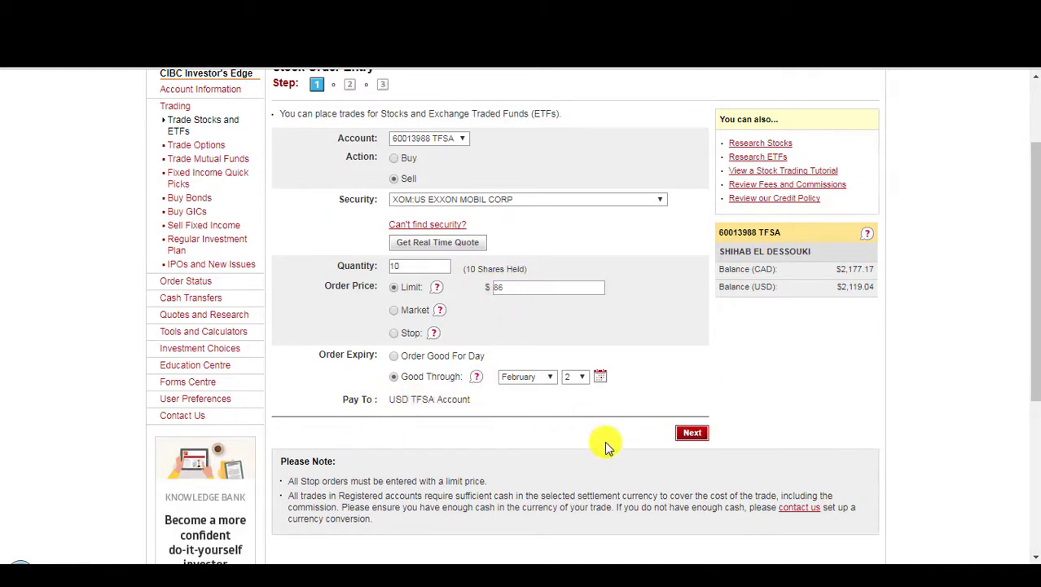
pyautogui.click(690, 437)
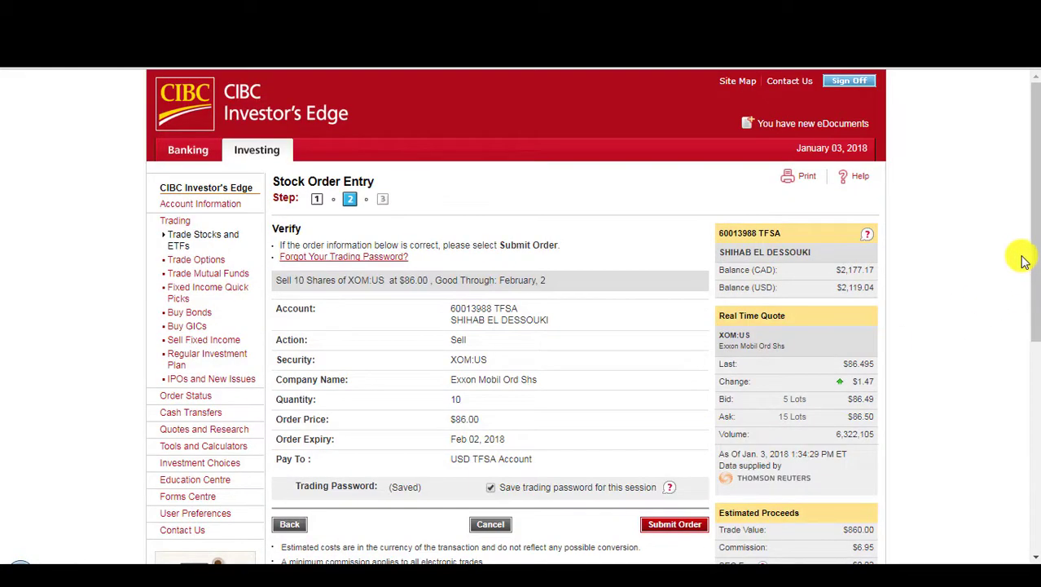
pyautogui.moveTo(1033, 245); pyautogui.dragTo(1035, 272)
pyautogui.scroll(-1, 1035, 347)
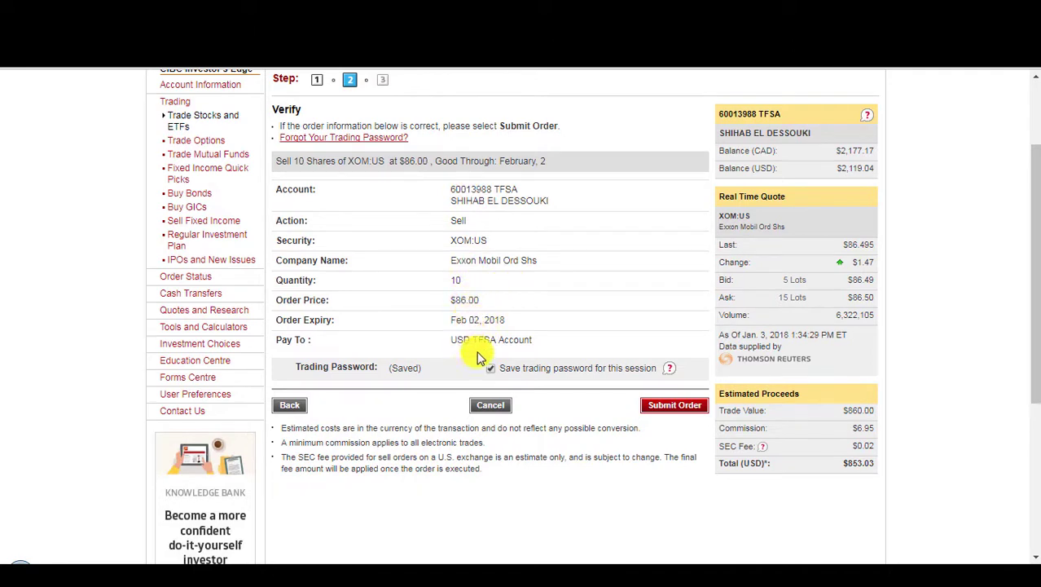
# - Submit the 10-share XOM sell order at $86.00
pyautogui.click(676, 406)
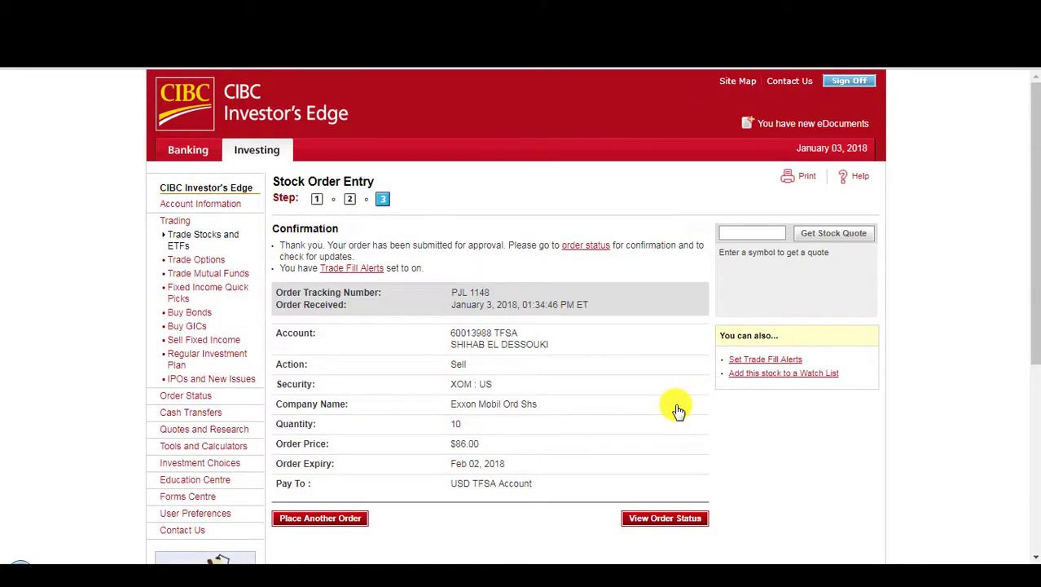
# - Open Order Status and scroll to the filled XOM sell order of 10 at $86.00
pyautogui.click(660, 519)
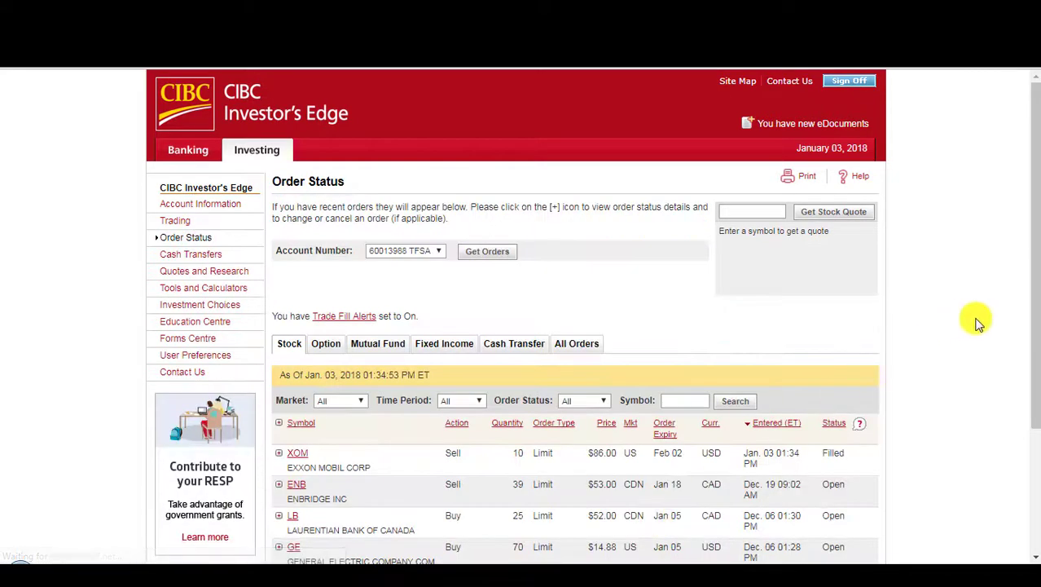
pyautogui.scroll(-3, 992, 315)
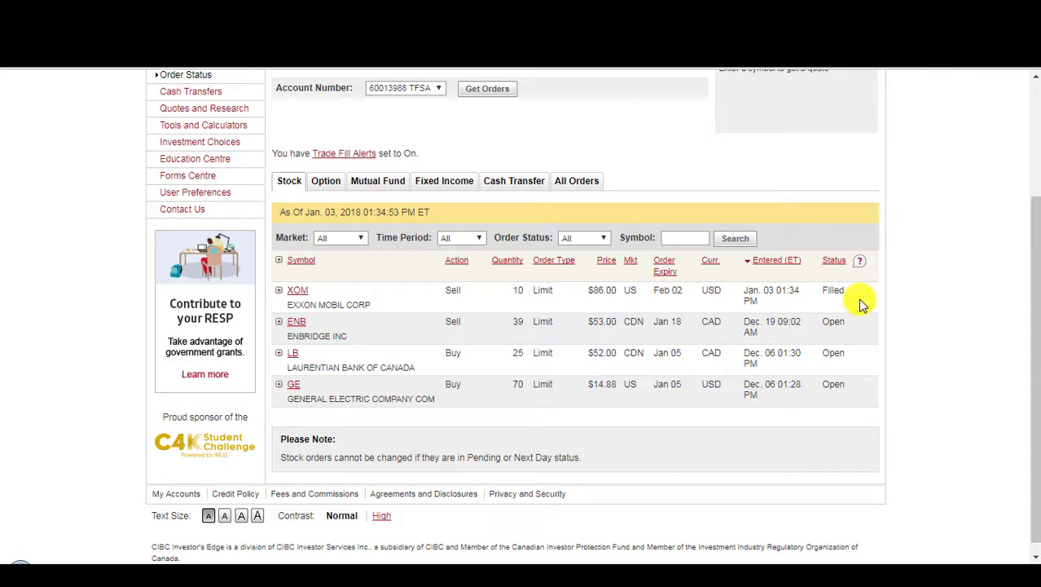
pyautogui.moveTo(1030, 323); pyautogui.dragTo(1030, 205)
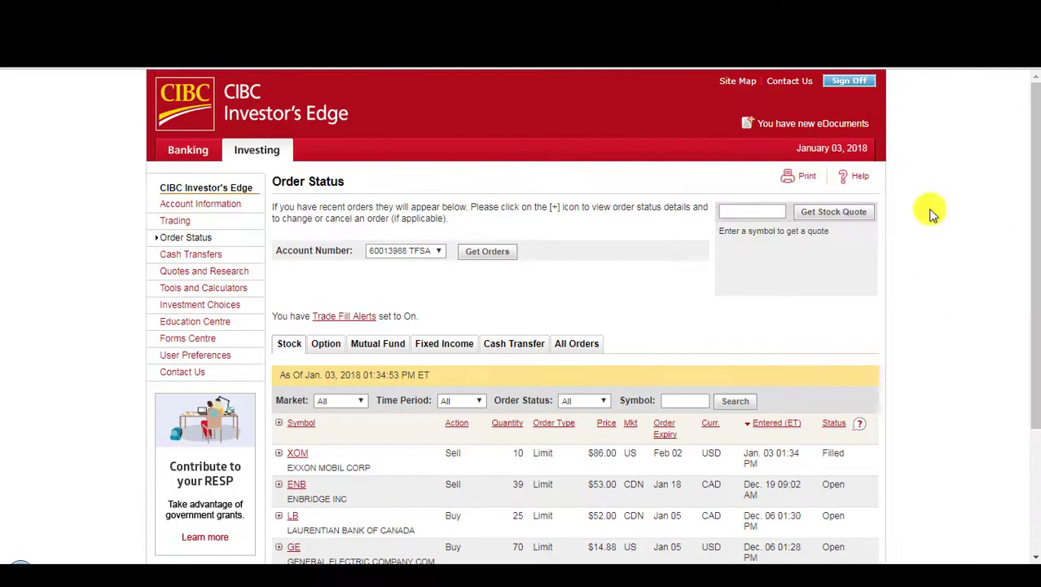
# - Add XOM on the US market to the quote list and check its bid and ask
pyautogui.click(227, 269)
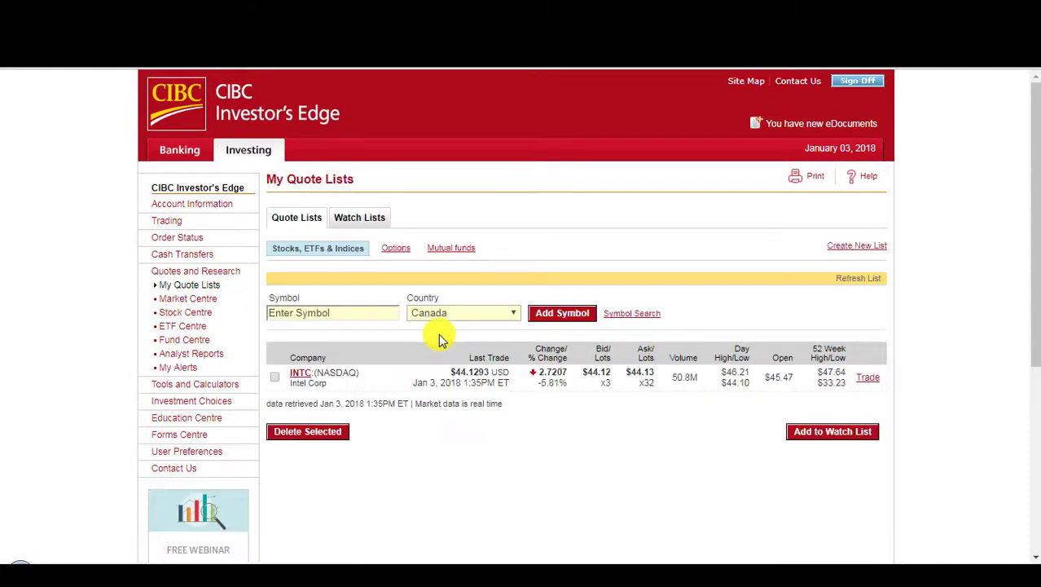
pyautogui.click(347, 315)
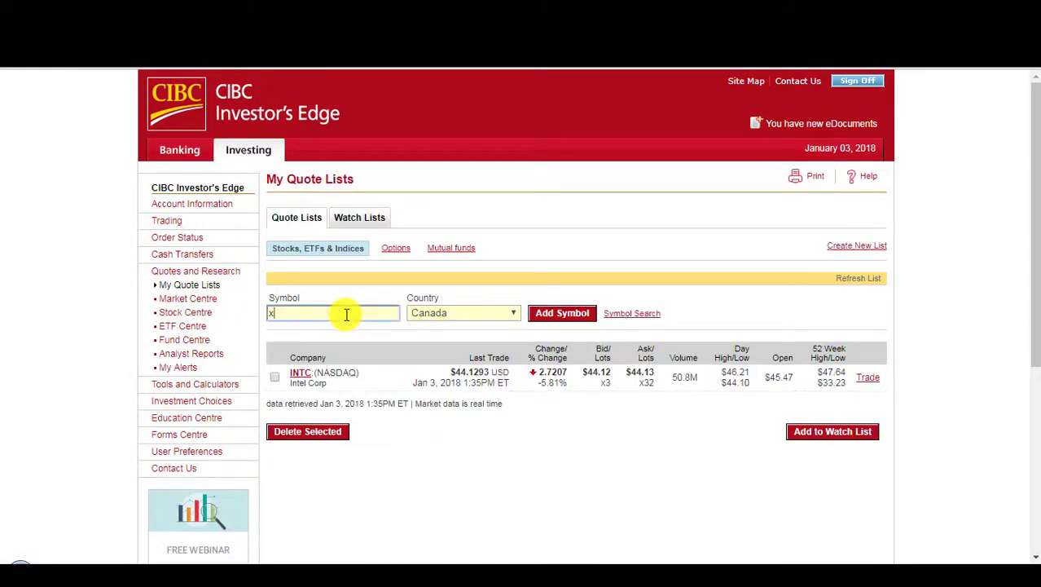
pyautogui.write('xom')
pyautogui.click(453, 321)
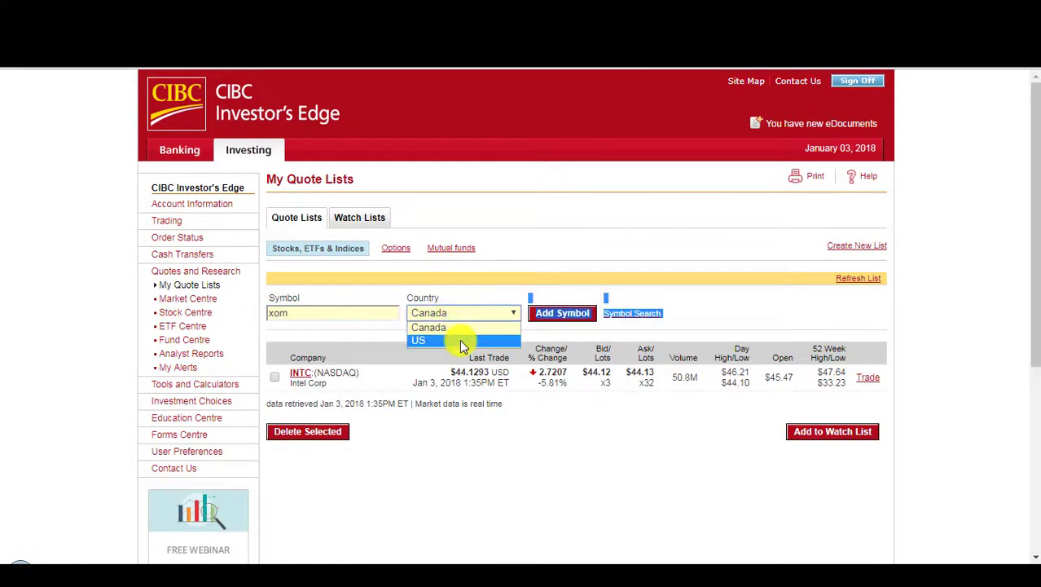
pyautogui.click(459, 339)
pyautogui.click(550, 316)
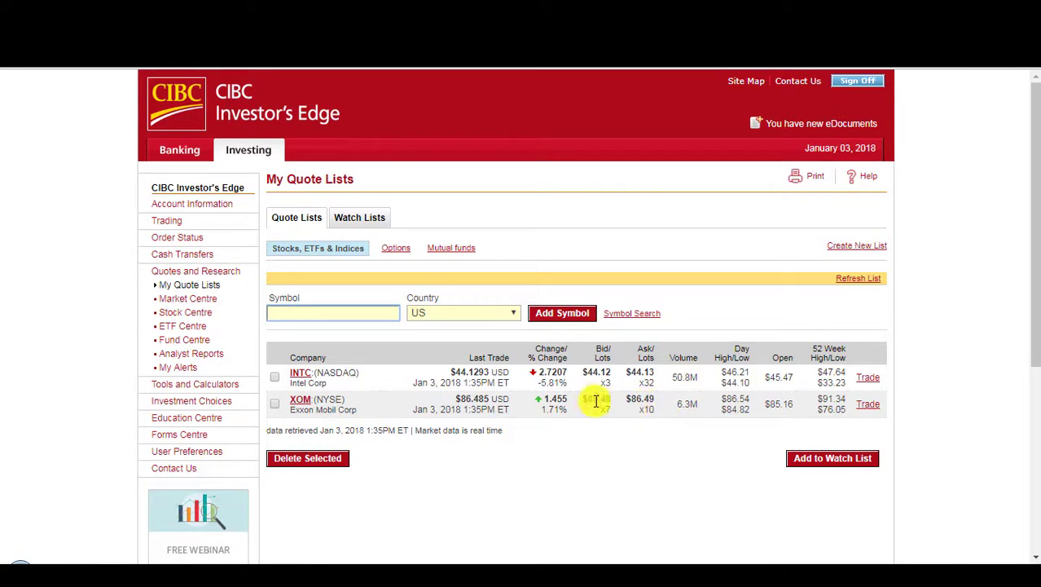
pyautogui.moveTo(585, 398); pyautogui.dragTo(658, 412)
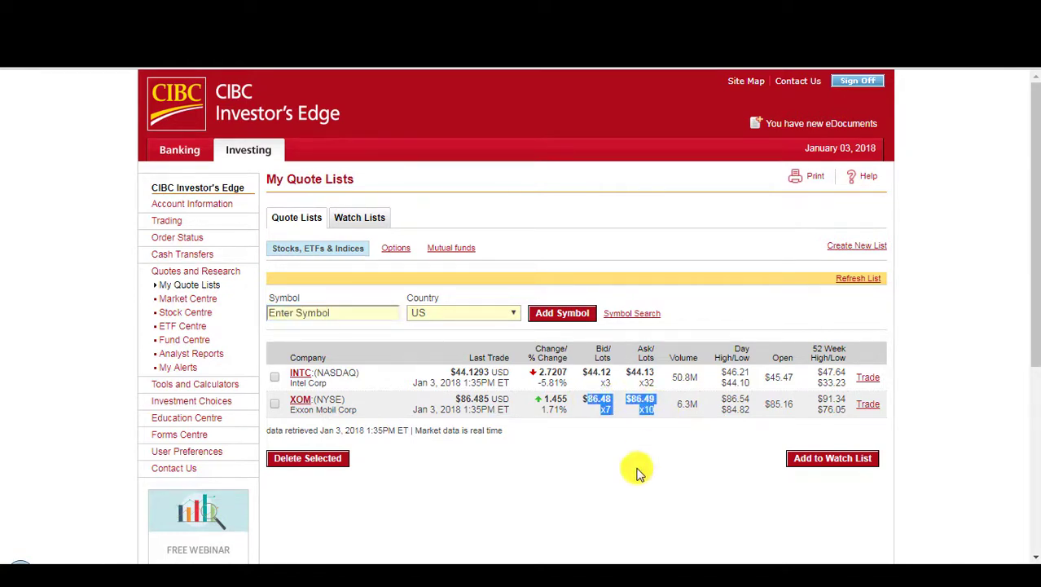
pyautogui.click(639, 472)
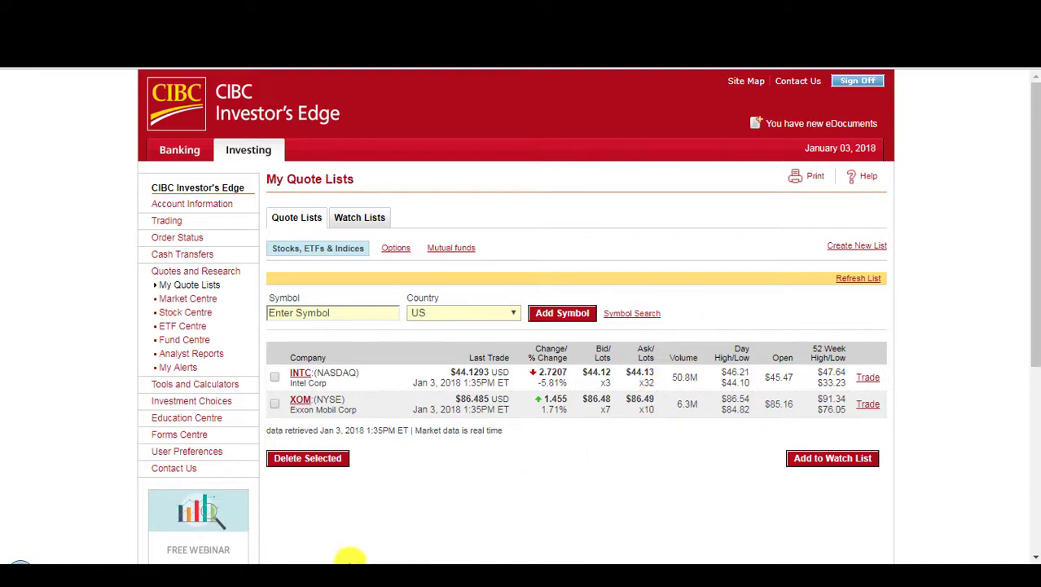
pyautogui.click(342, 560)
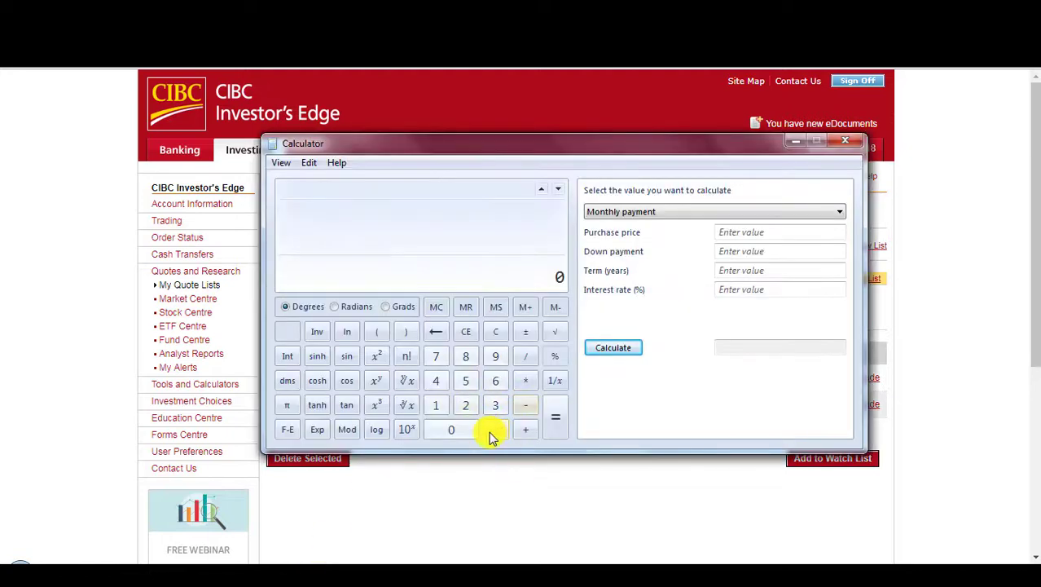
pyautogui.click(491, 432)
pyautogui.click(465, 380)
pyautogui.click(526, 380)
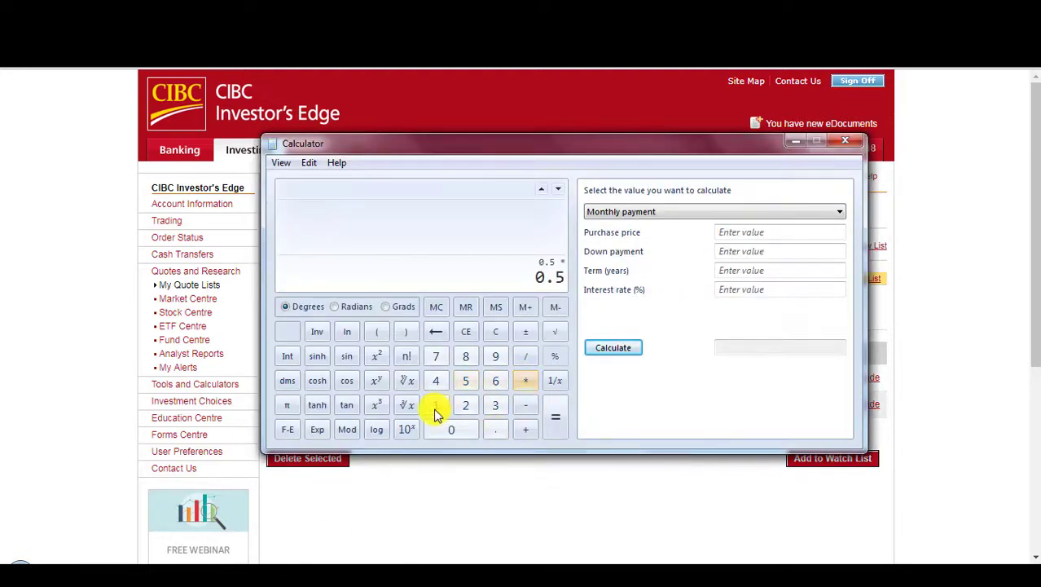
pyautogui.click(436, 411)
pyautogui.click(441, 430)
pyautogui.click(546, 414)
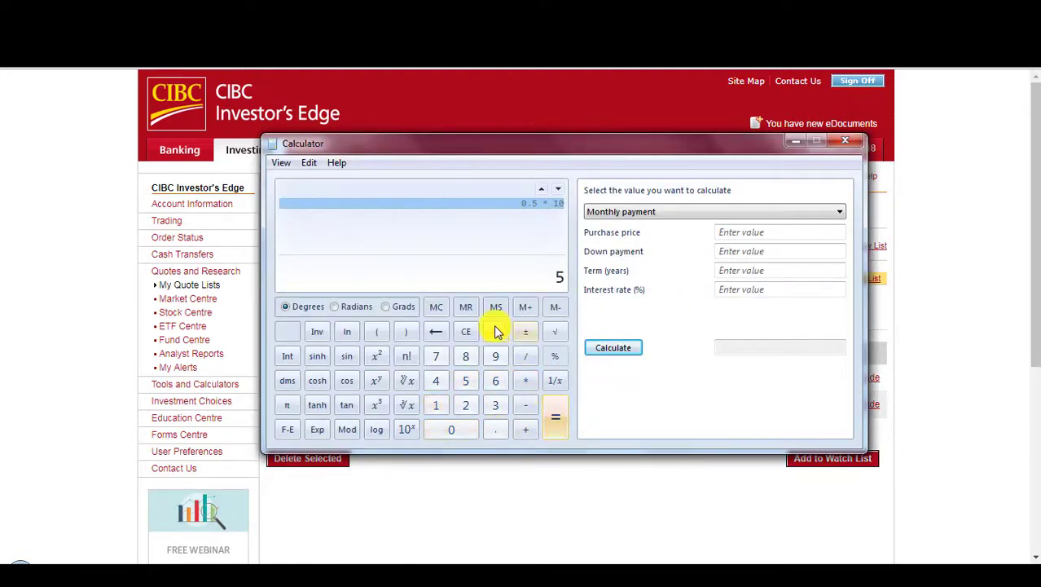
pyautogui.click(845, 141)
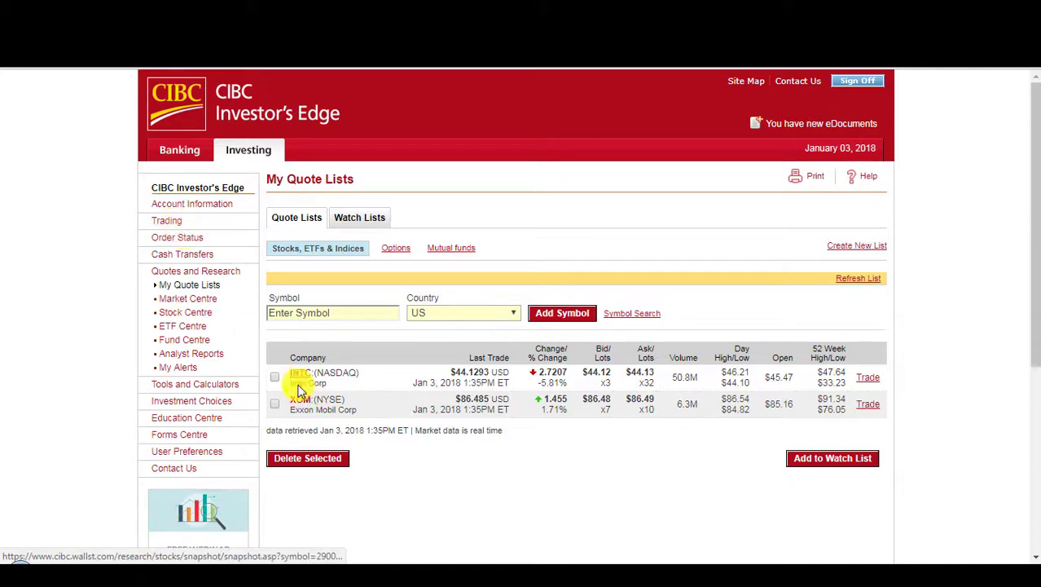
# - Expand the XOM order on Order Status and select its $86.49 fill price
pyautogui.click(192, 236)
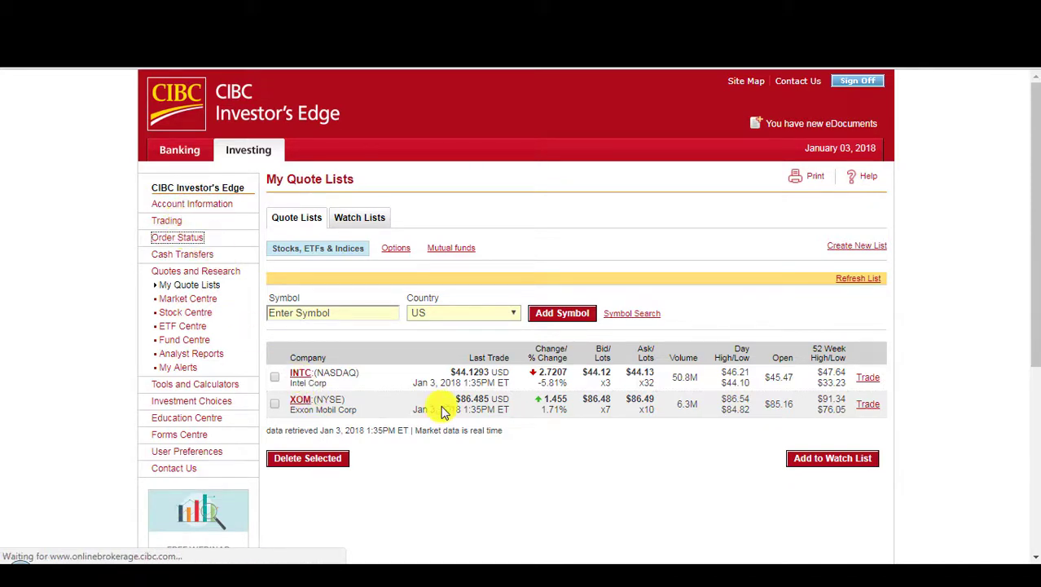
pyautogui.click(278, 453)
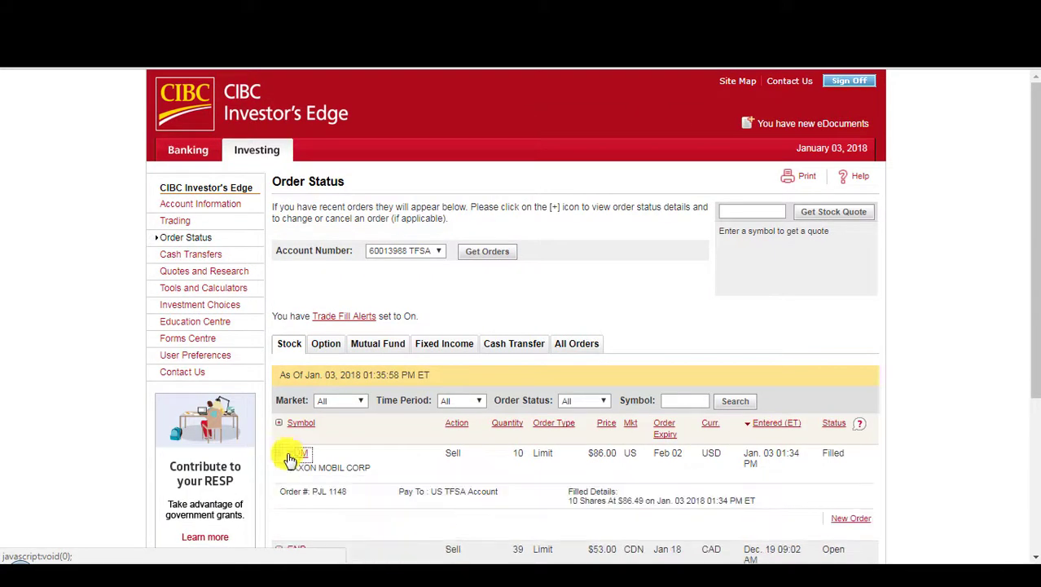
pyautogui.moveTo(1034, 318); pyautogui.dragTo(1035, 361)
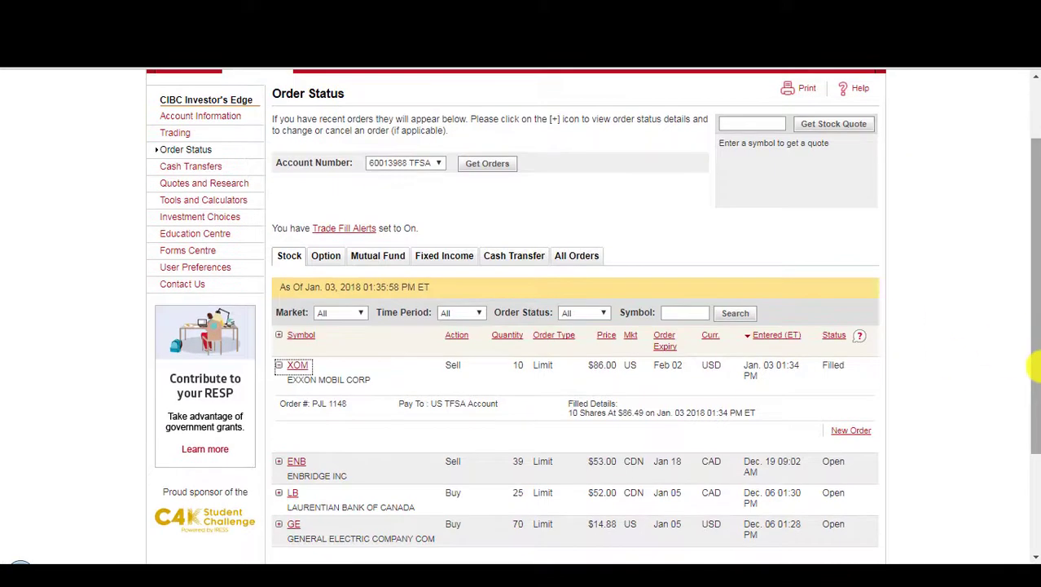
pyautogui.click(630, 412)
pyautogui.doubleClick(624, 413)
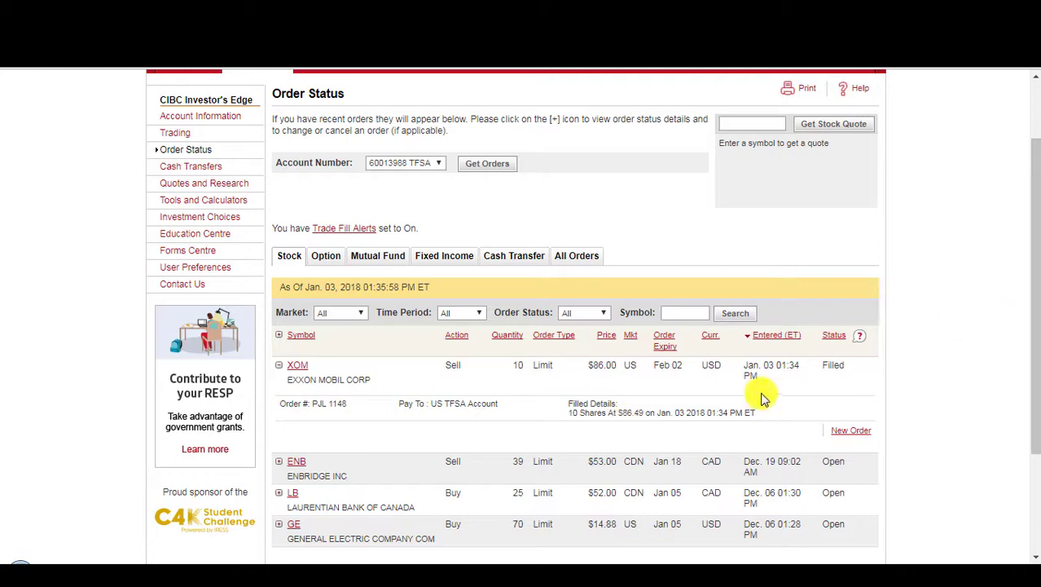
pyautogui.click(313, 562)
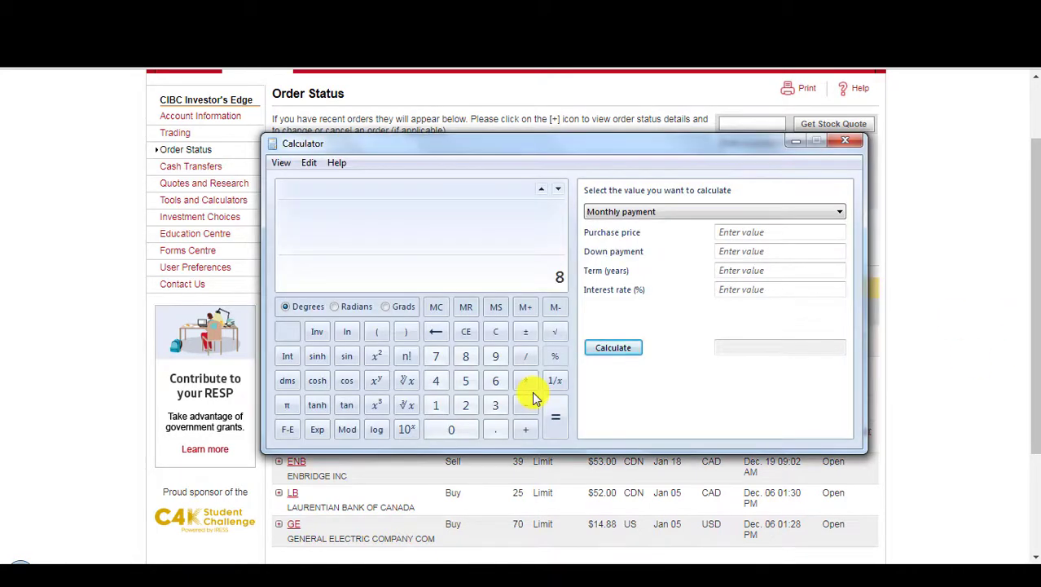
pyautogui.write('8649 / 8100')
pyautogui.press('Return')
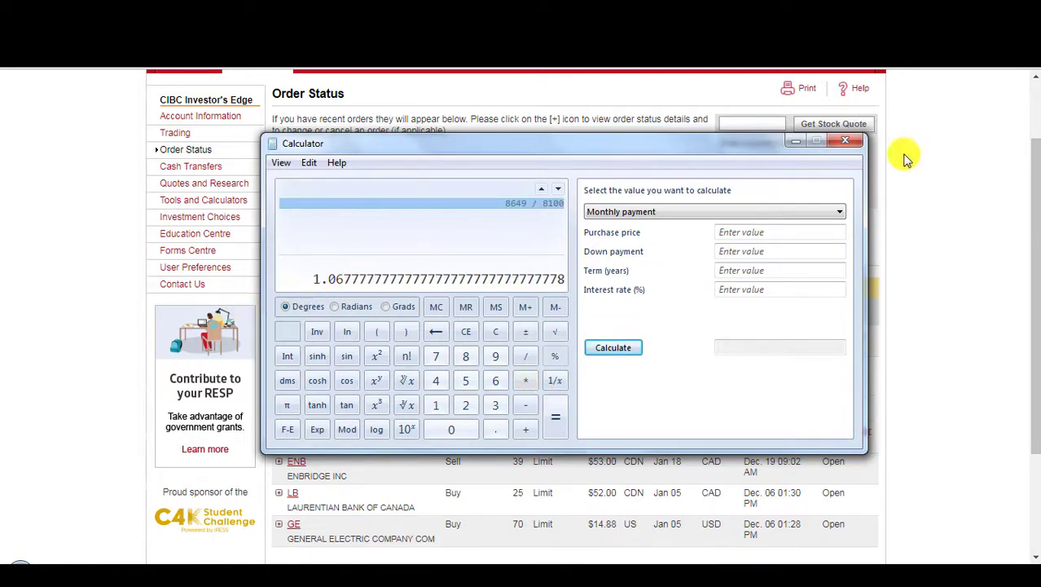
pyautogui.click(836, 147)
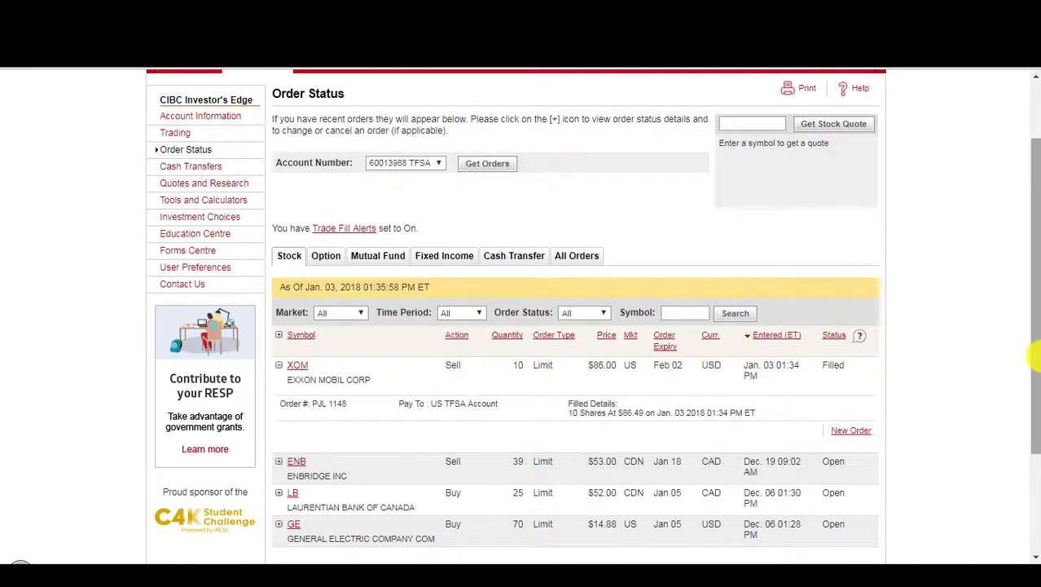
# - Open Account Information and view the TFSA USD sub-account holdings
pyautogui.moveTo(1034, 356); pyautogui.dragTo(1032, 198)
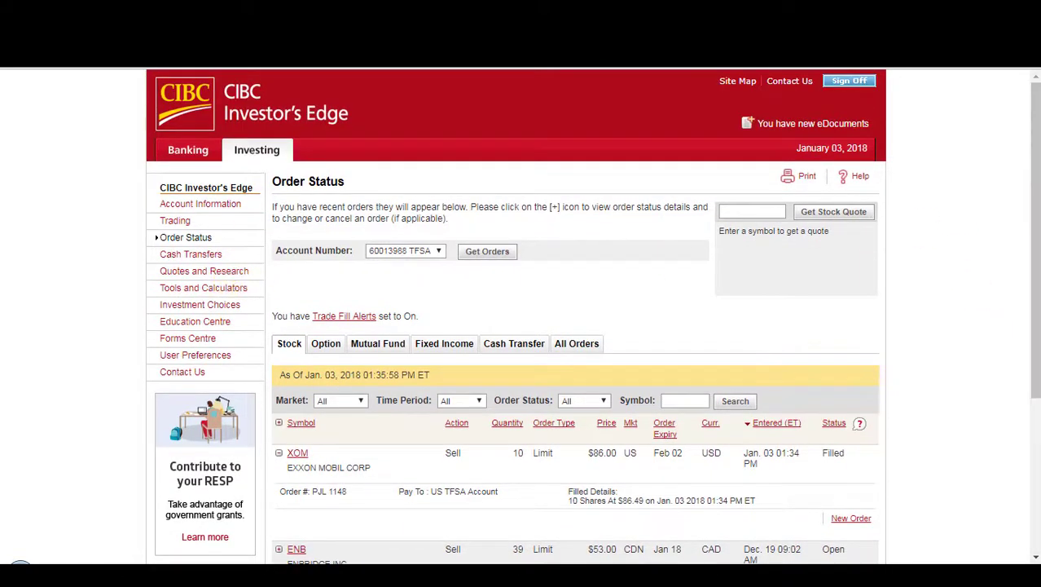
pyautogui.click(193, 206)
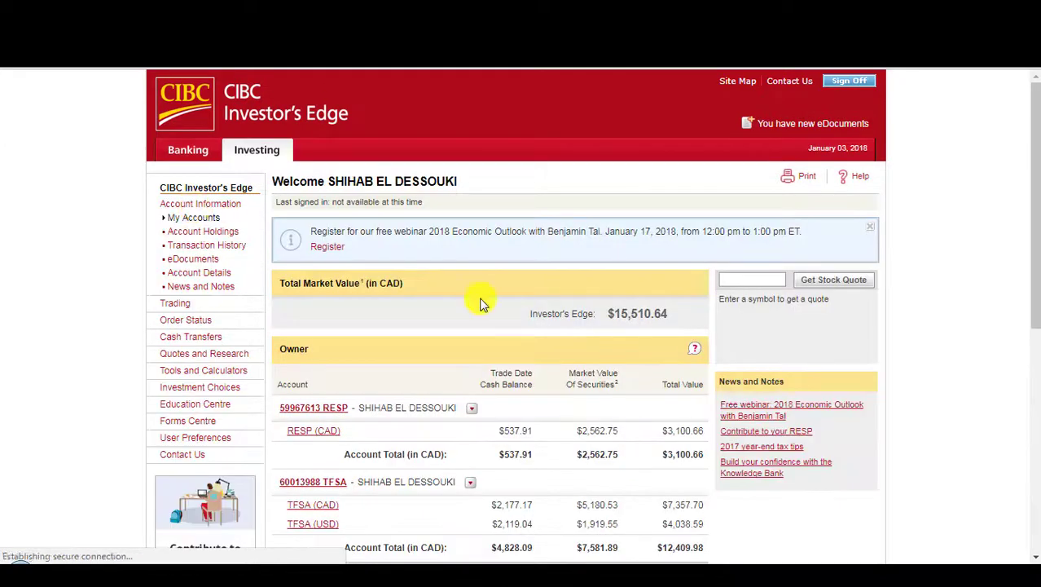
pyautogui.moveTo(1034, 245); pyautogui.dragTo(1034, 368)
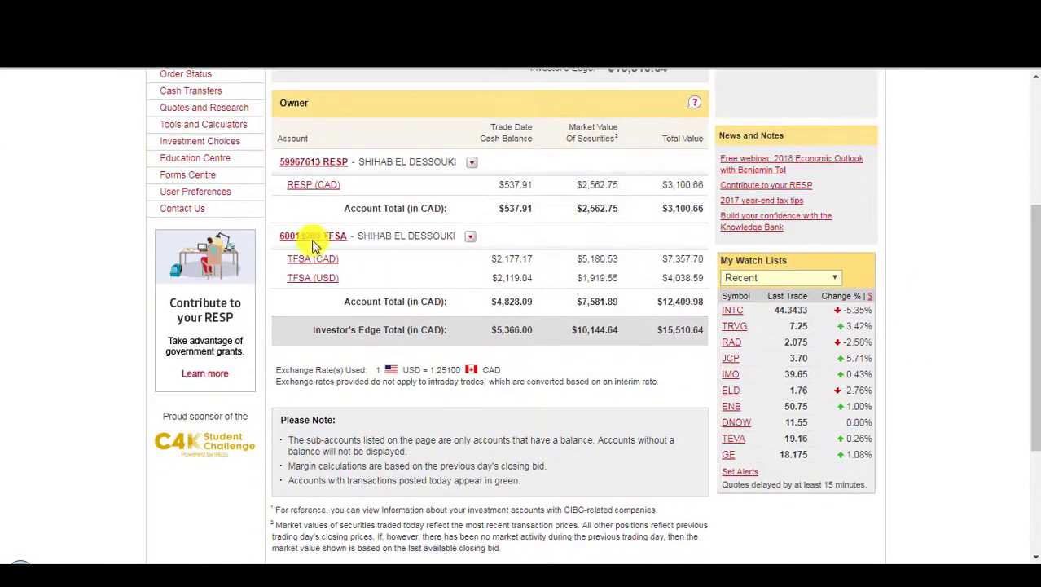
pyautogui.click(326, 278)
# - Load the TFSA CAD sub-account holdings and open trade actions for Hudsons Bay Company
pyautogui.moveTo(1035, 163); pyautogui.dragTo(1035, 281)
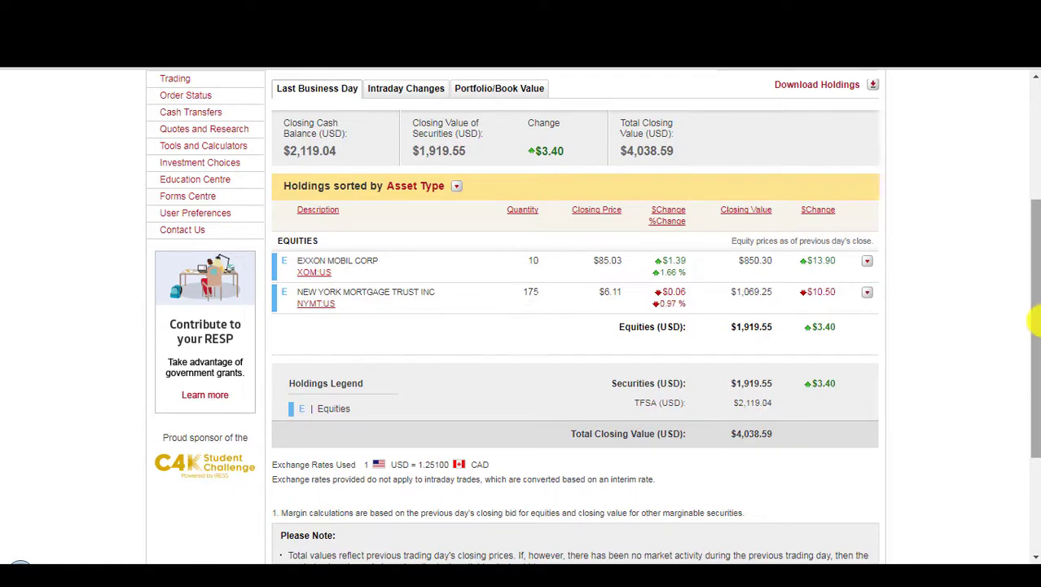
pyautogui.moveTo(1034, 318); pyautogui.dragTo(656, 163)
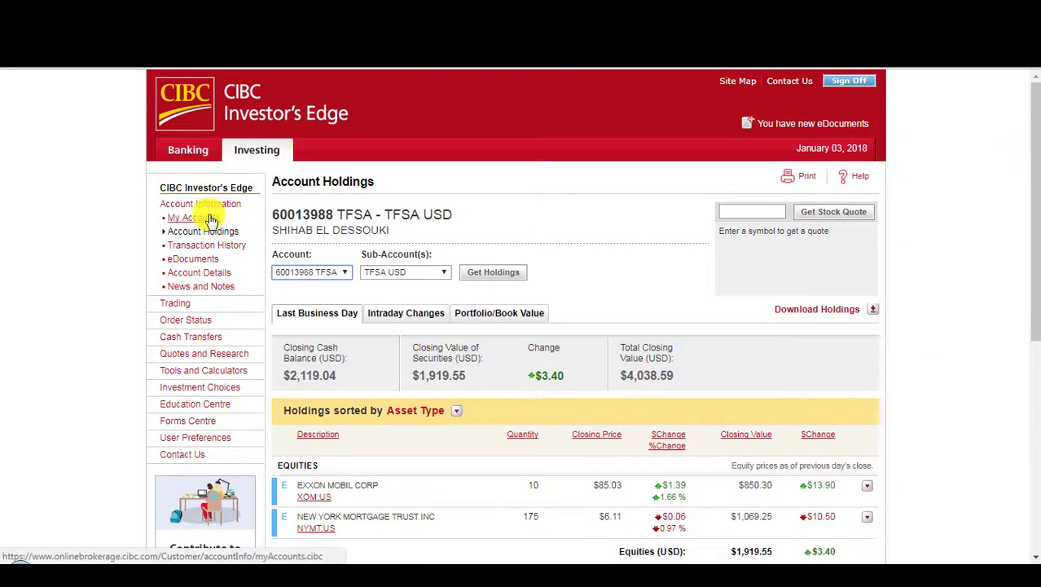
pyautogui.click(437, 273)
pyautogui.click(434, 289)
pyautogui.click(473, 280)
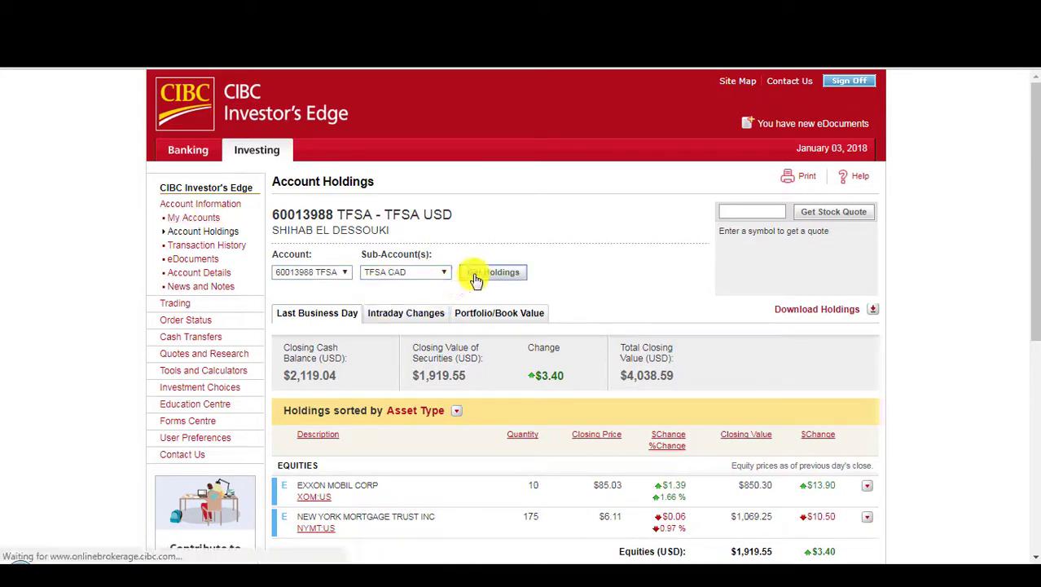
pyautogui.moveTo(1033, 255); pyautogui.dragTo(1035, 328)
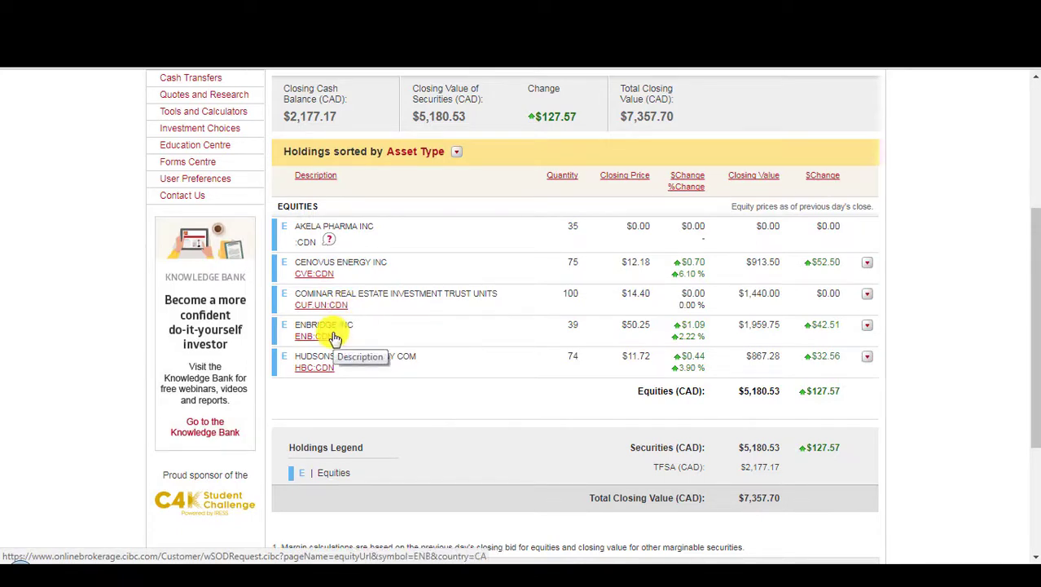
pyautogui.click(868, 357)
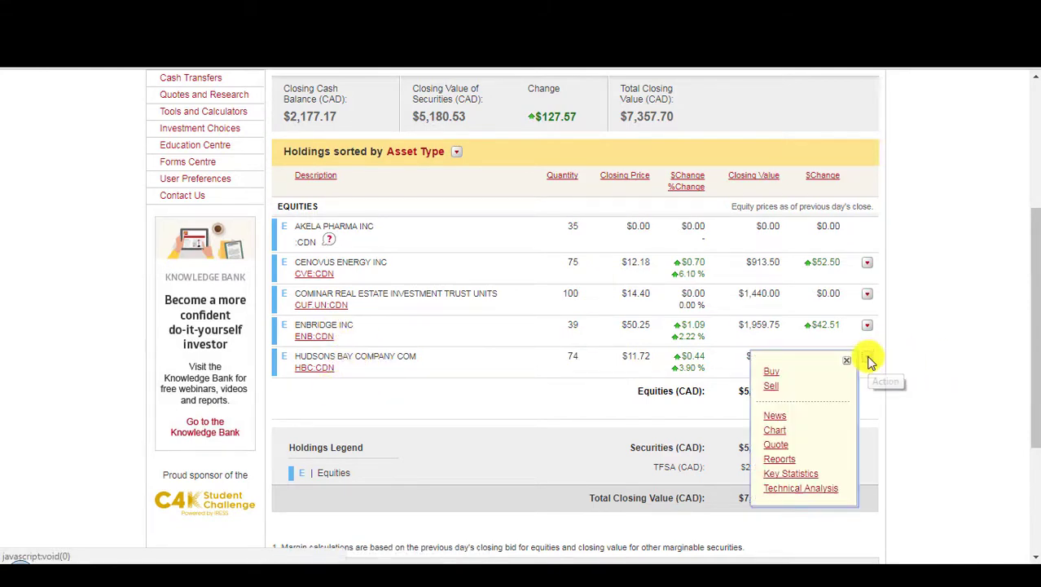
# - Fill in a sell order for 74 HBC shares at a $14.50 limit, good through Feb 02
pyautogui.click(772, 387)
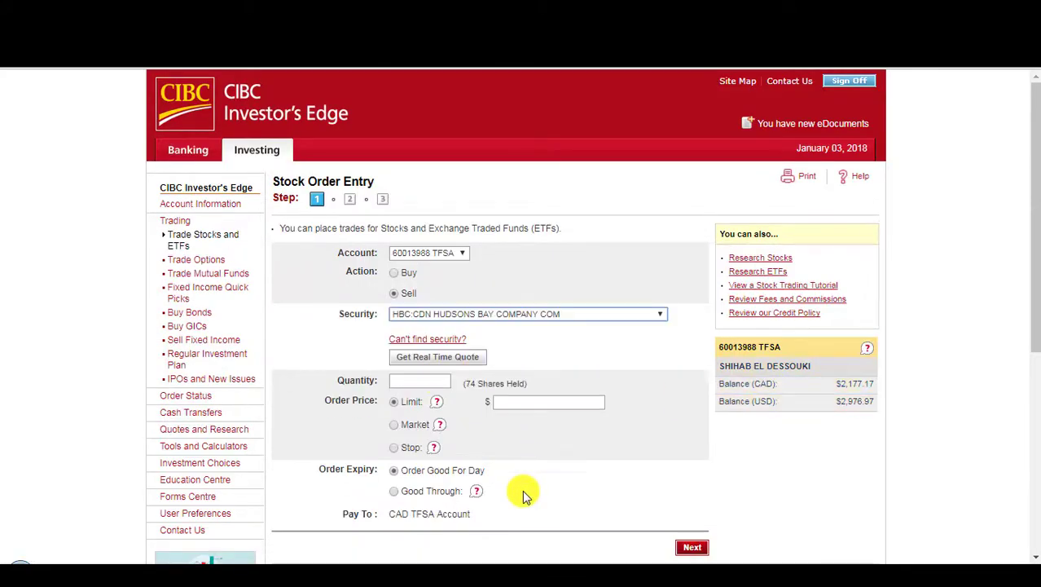
pyautogui.click(421, 380)
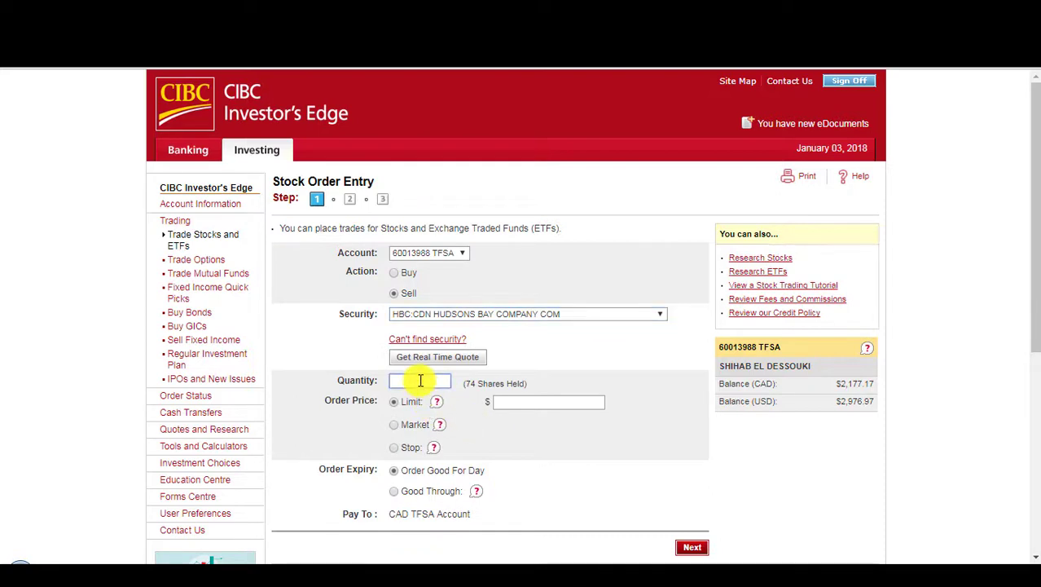
pyautogui.click(530, 402)
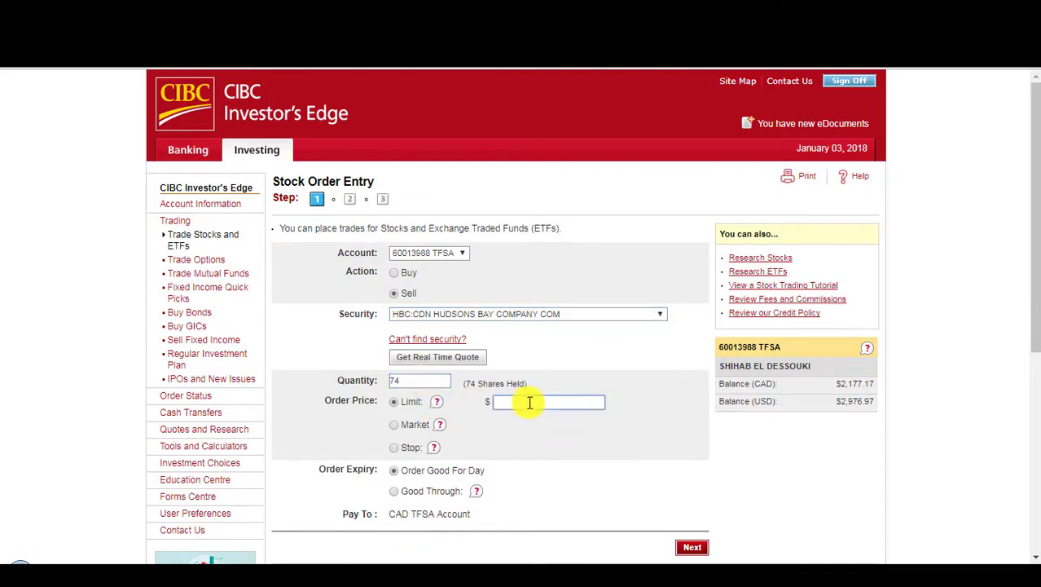
pyautogui.click(445, 491)
pyautogui.scroll(-1, 1034, 411)
pyautogui.scroll(-3, 721, 463)
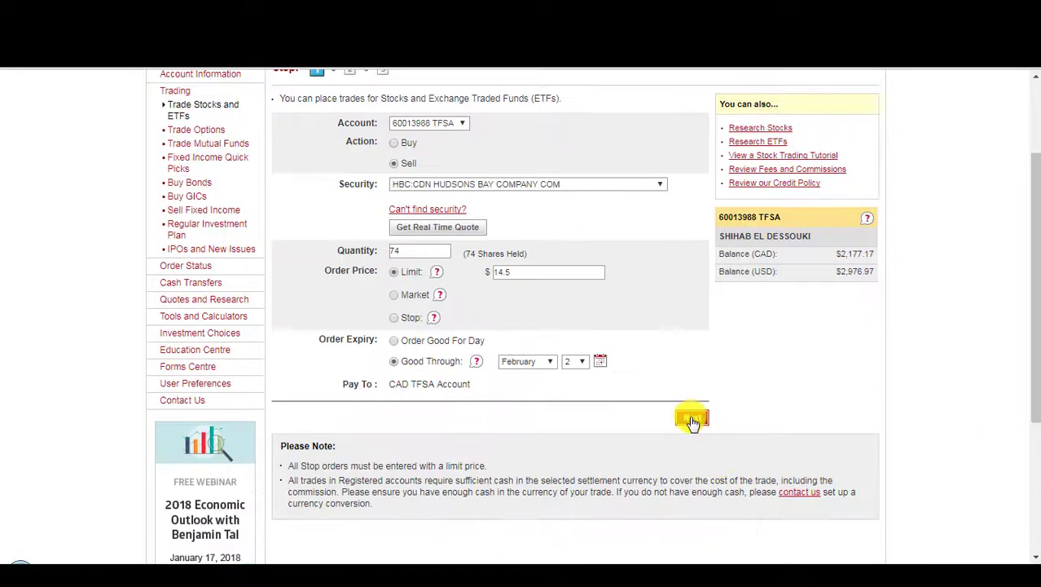
# - Verify the HBC sell order details and submit it
pyautogui.click(692, 419)
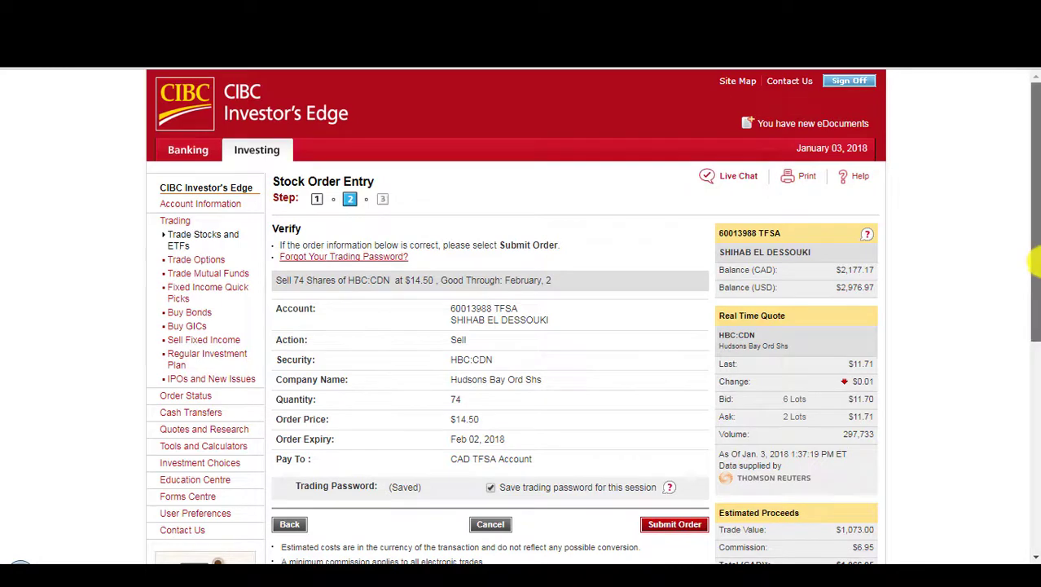
pyautogui.moveTo(1035, 261); pyautogui.dragTo(1034, 322)
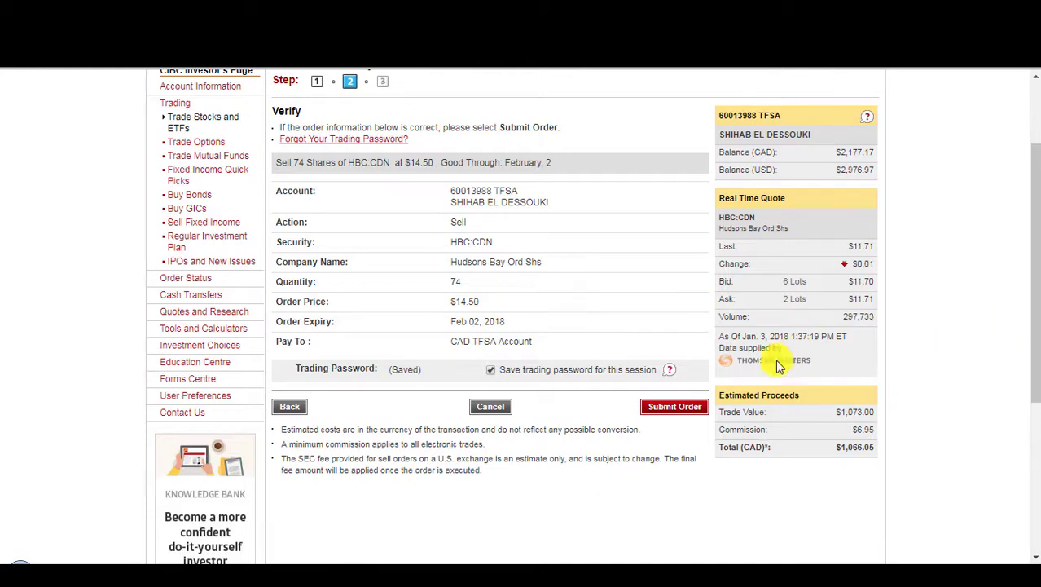
pyautogui.click(695, 410)
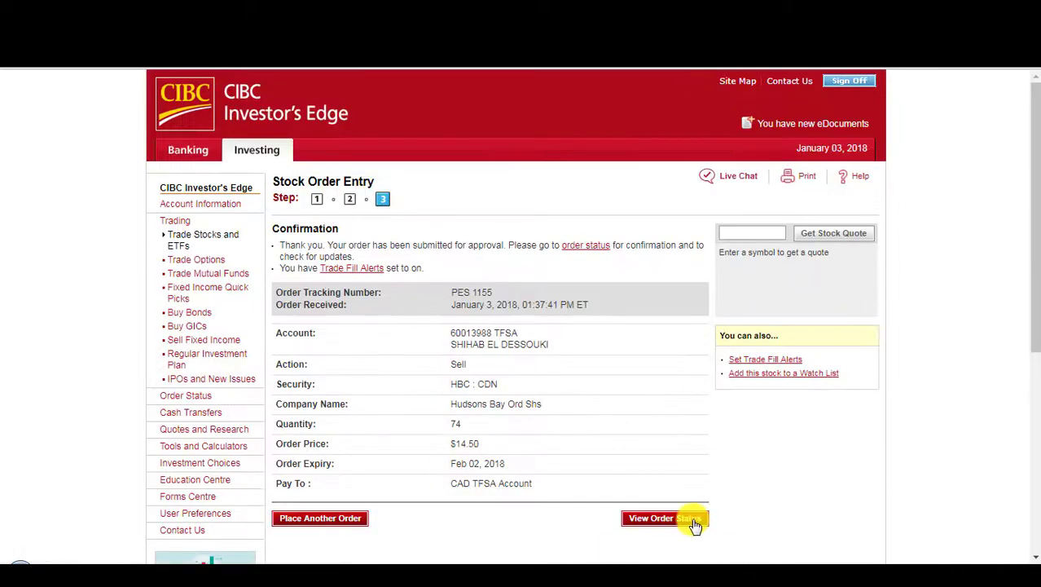
# - Open Order Status and scroll to the stock orders table showing the new HBC sell order as Open
pyautogui.click(693, 521)
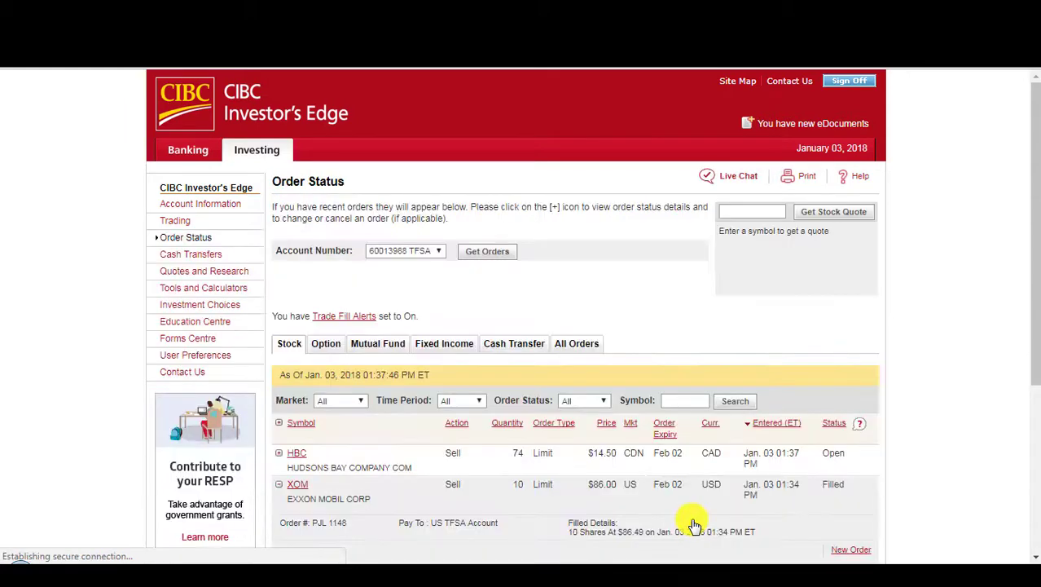
pyautogui.scroll(-3, 1035, 341)
pyautogui.moveTo(1035, 340); pyautogui.dragTo(1035, 381)
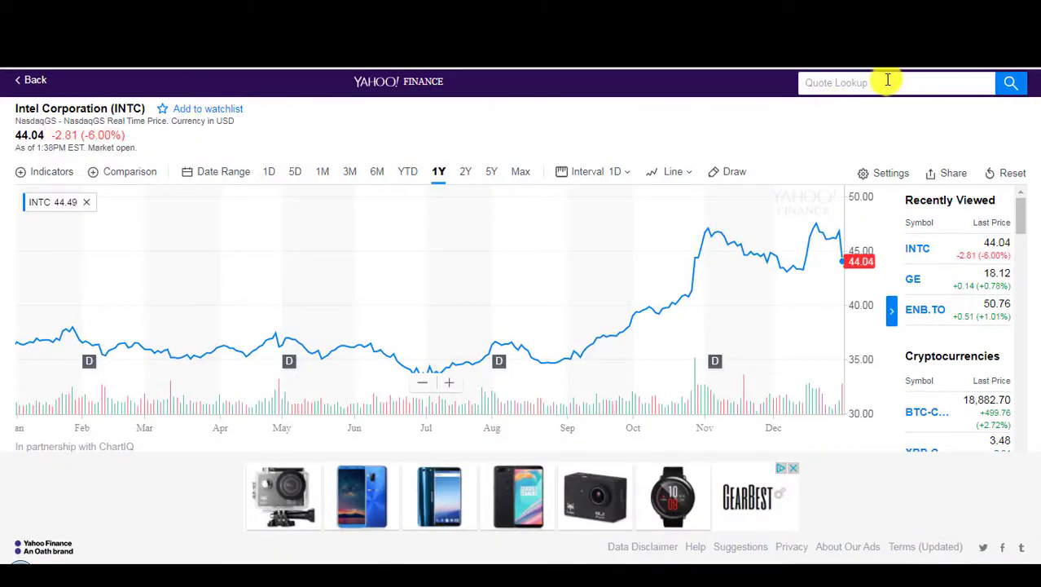
# - Look up LB.TO on Yahoo Finance and review its summary statistics, including the 22.00 1y Target Est
pyautogui.click(887, 82)
pyautogui.write('lb')
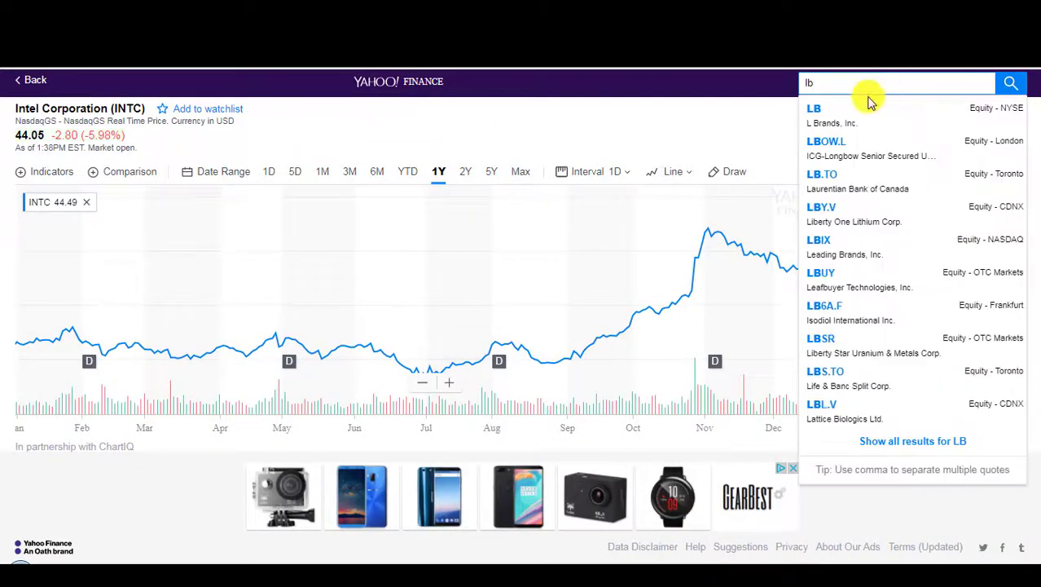
pyautogui.click(867, 180)
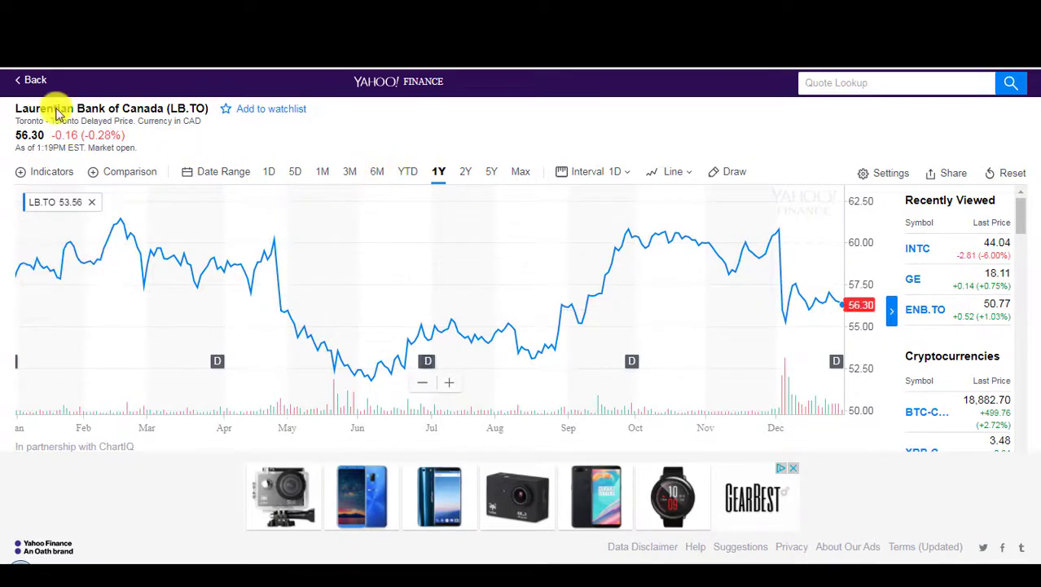
pyautogui.click(34, 83)
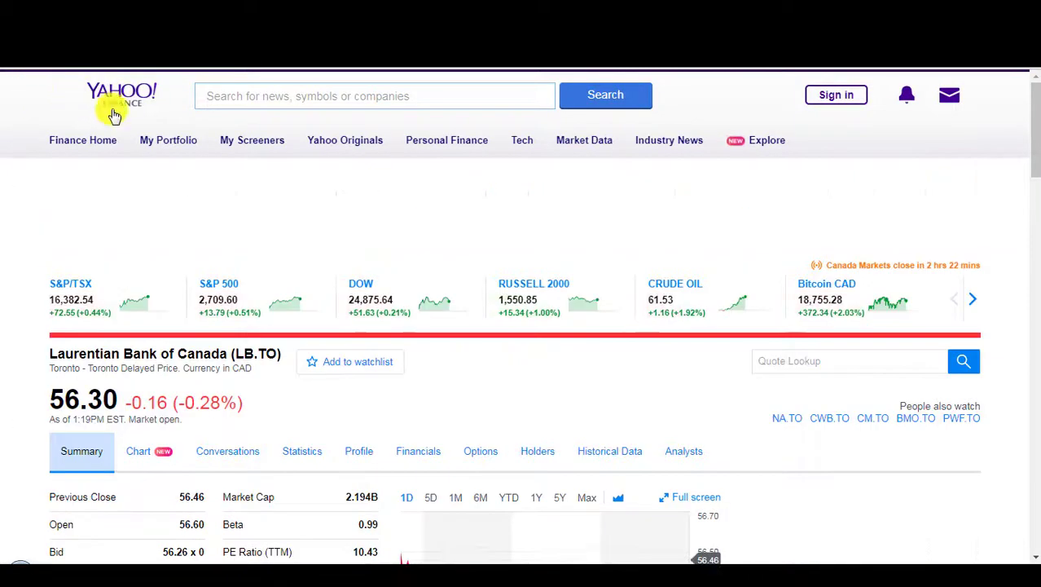
pyautogui.moveTo(1034, 106); pyautogui.dragTo(1033, 171)
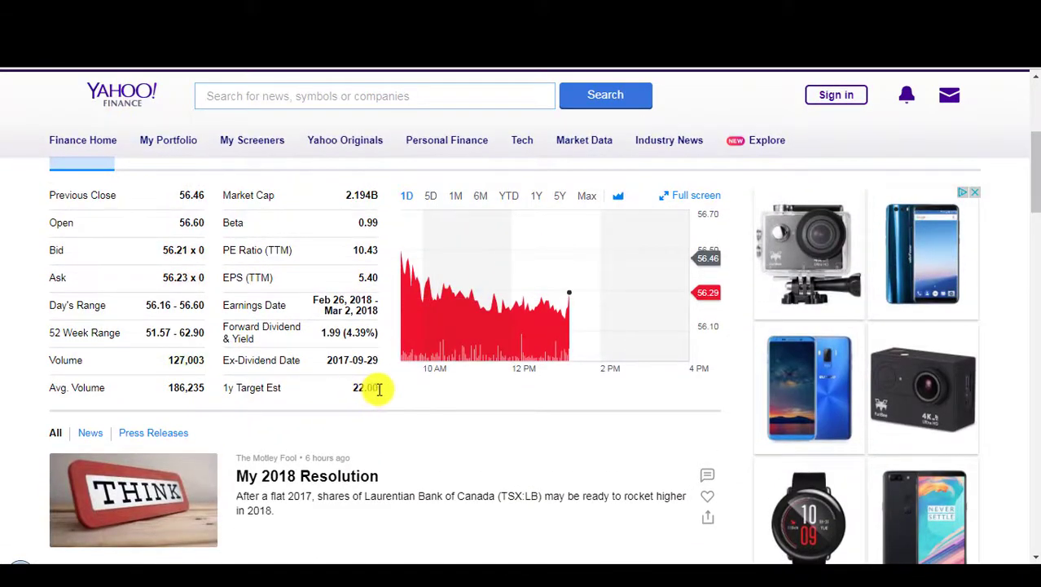
pyautogui.moveTo(380, 388); pyautogui.dragTo(356, 388)
pyautogui.moveTo(1035, 207); pyautogui.dragTo(1035, 180)
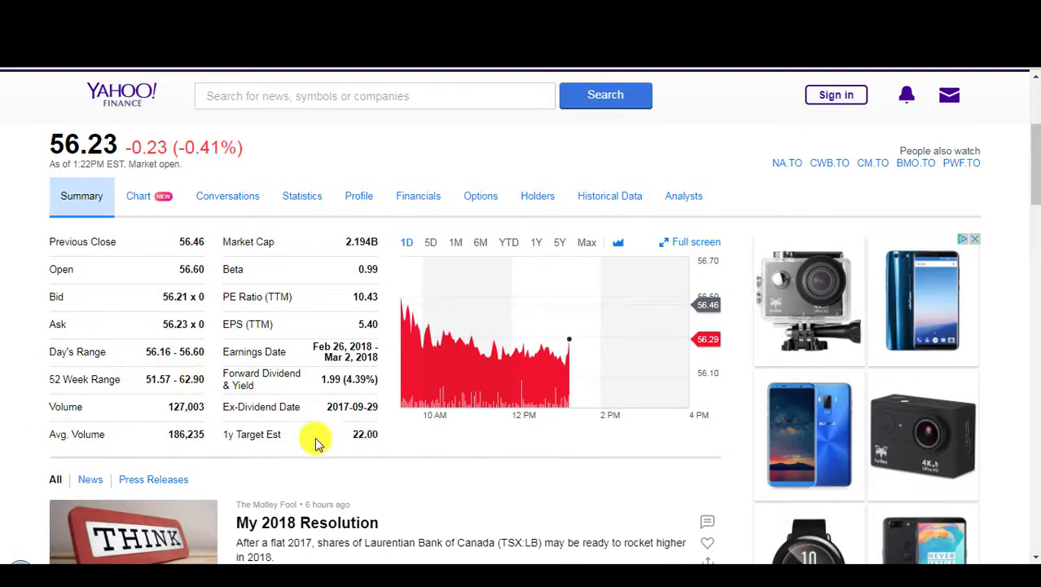
# - Back in CIBC, expand the LB buy order's details in Order Status, then go to My Quote Lists
pyautogui.hotkey('ctrl', 'Tab')
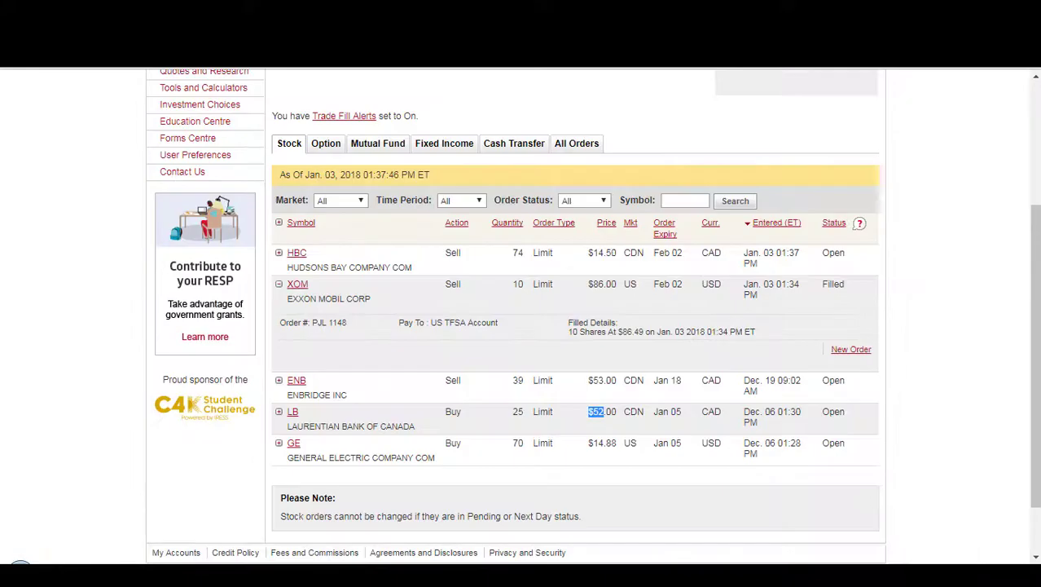
pyautogui.click(1034, 185)
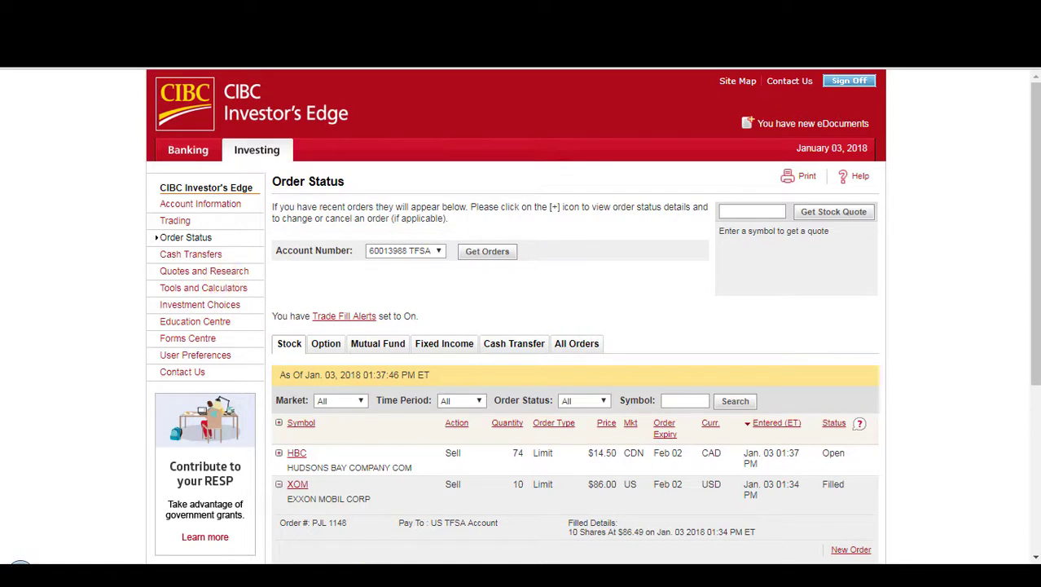
pyautogui.click(1033, 479)
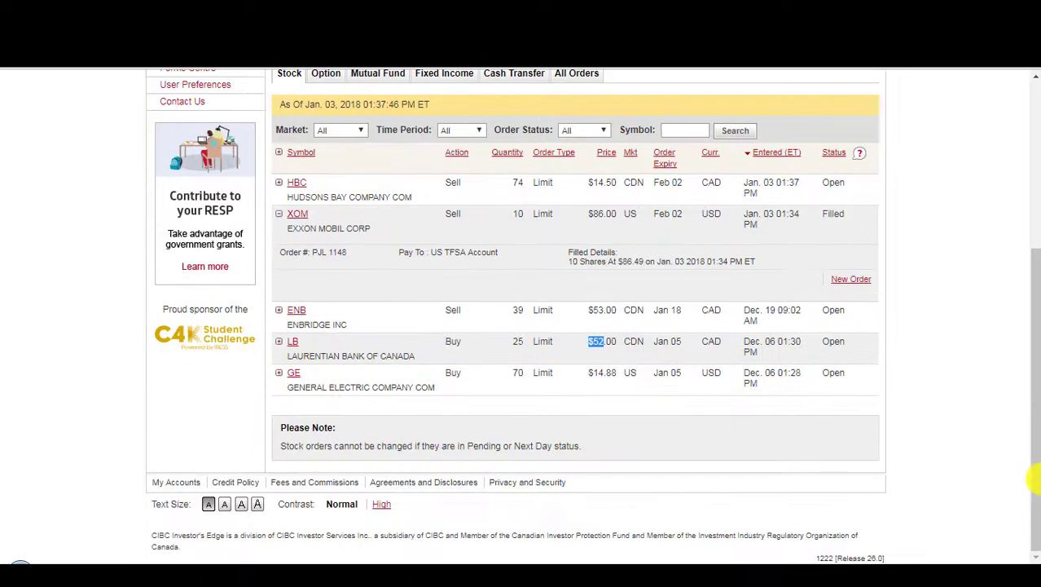
pyautogui.click(295, 342)
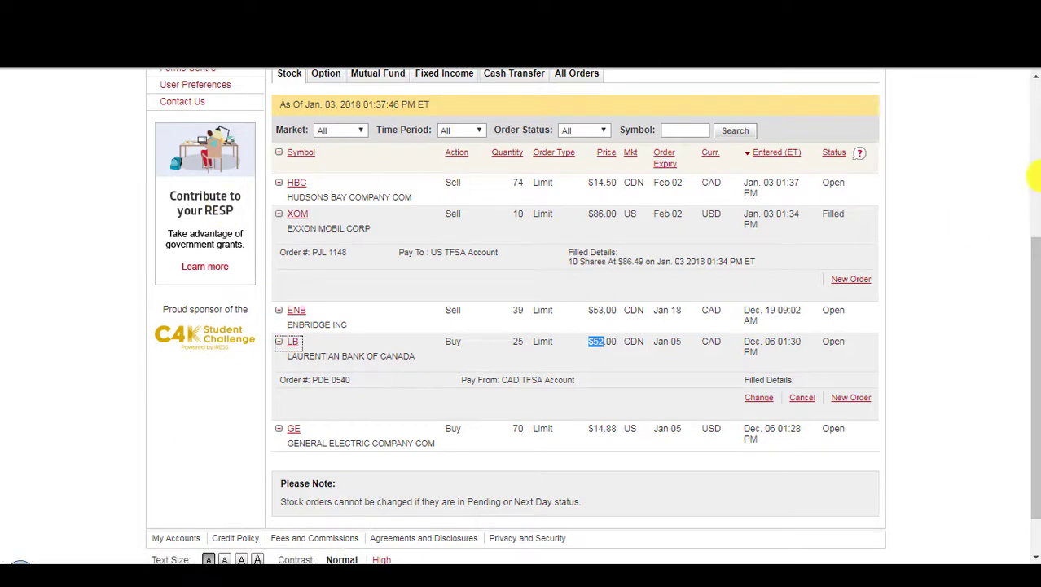
pyautogui.click(1031, 173)
pyautogui.click(187, 272)
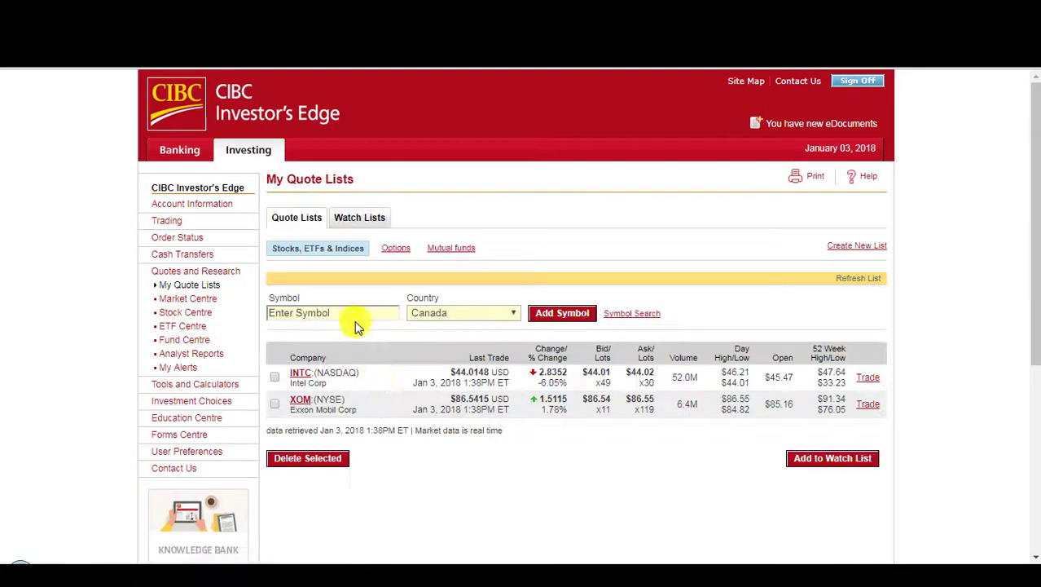
# - Add LB to the quote list and open Laurentian Bank's latest research reports
pyautogui.click(352, 311)
pyautogui.write('I')
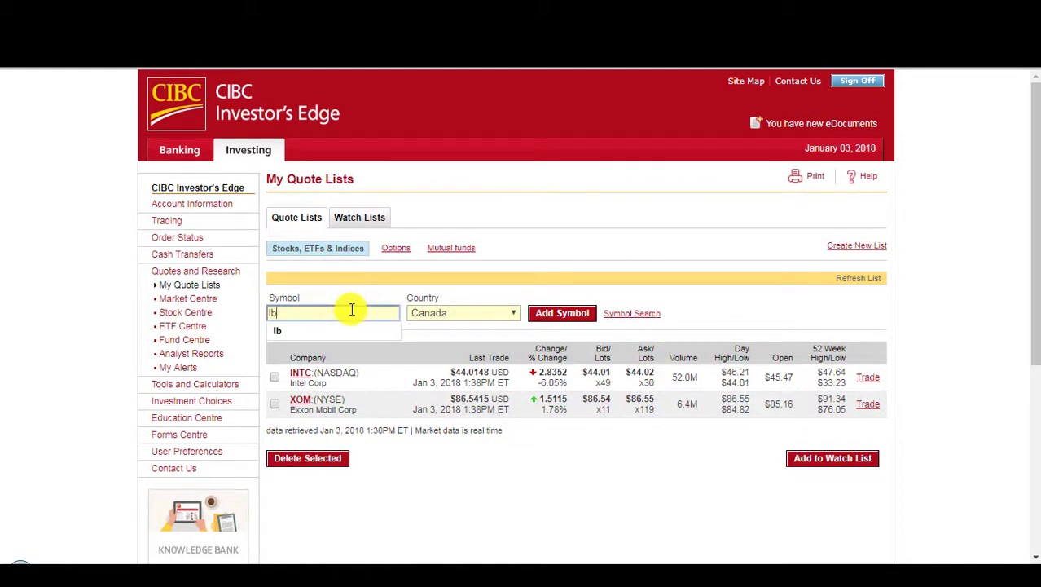
pyautogui.write('b')
pyautogui.click(560, 313)
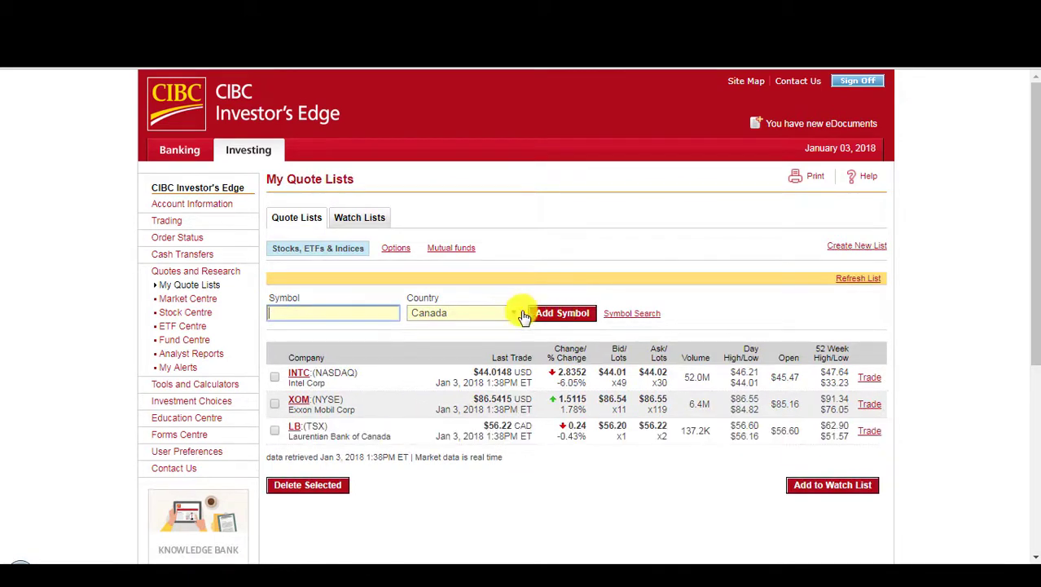
pyautogui.click(295, 428)
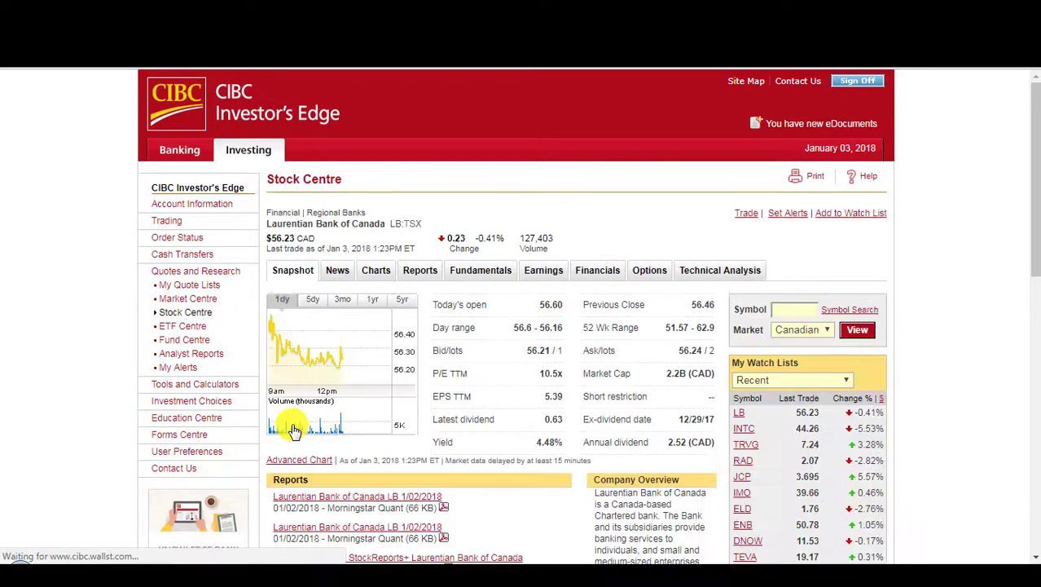
pyautogui.click(420, 270)
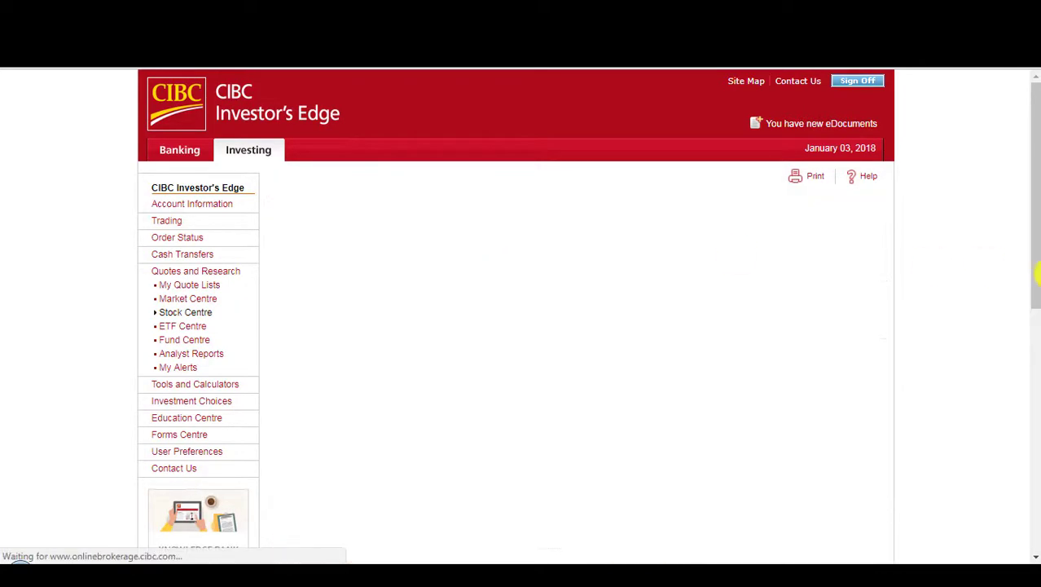
pyautogui.moveTo(1035, 245); pyautogui.dragTo(1035, 301)
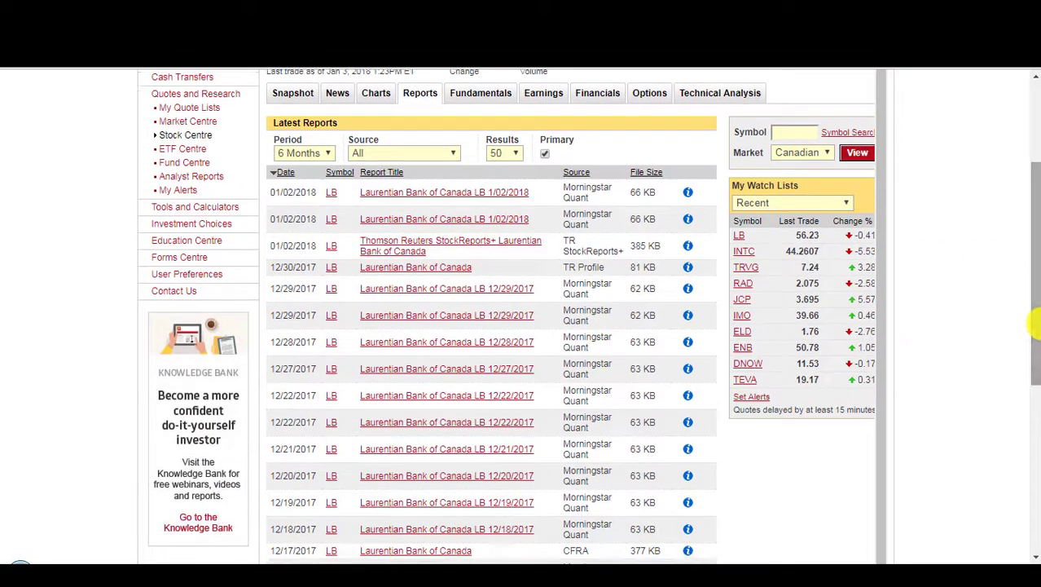
# - Review the Morningstar, StockReports+, Reuters profile and CFRA reports on Laurentian Bank
pyautogui.click(521, 194)
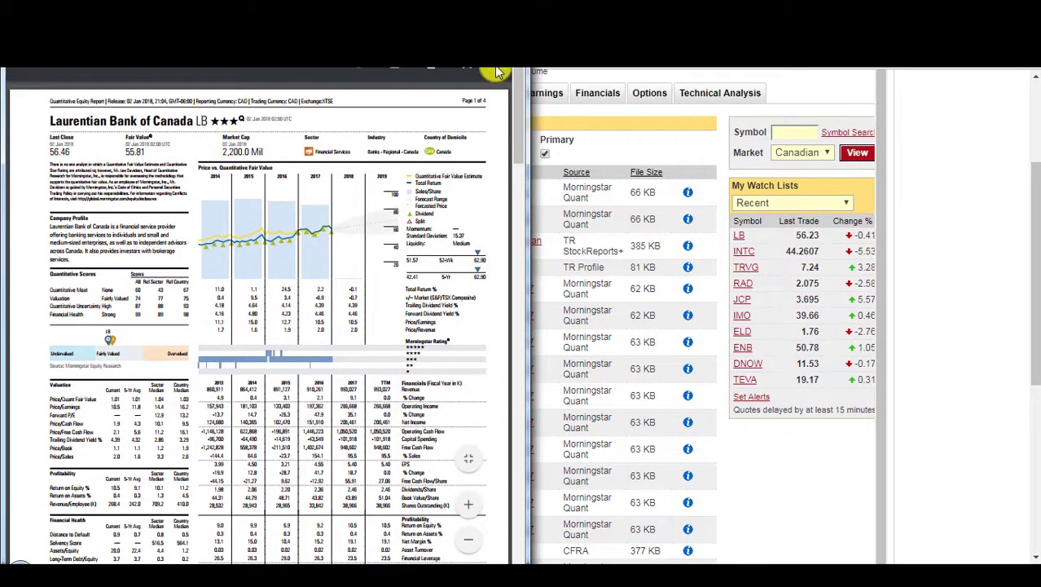
pyautogui.click(469, 66)
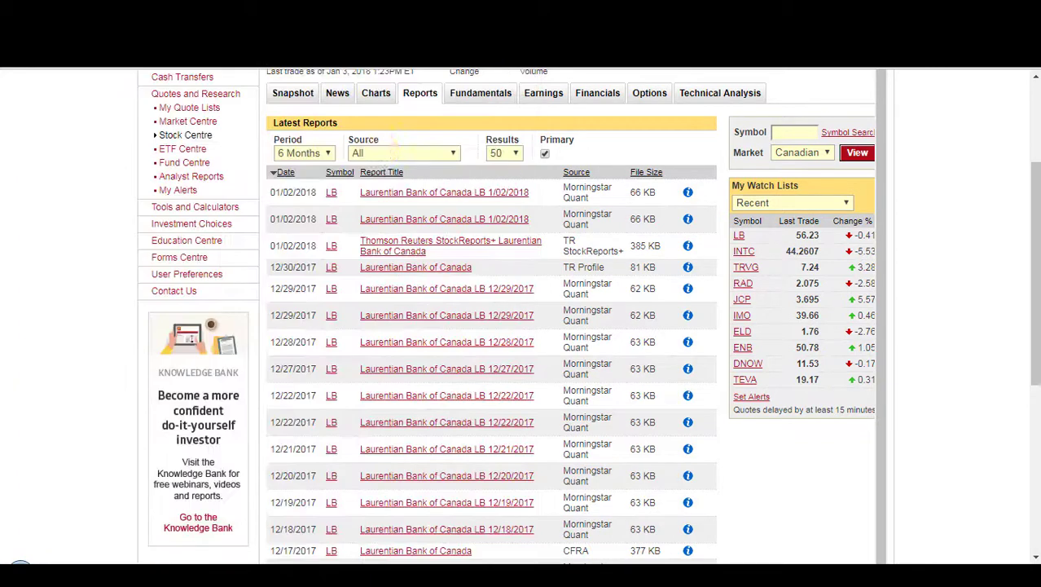
pyautogui.click(445, 245)
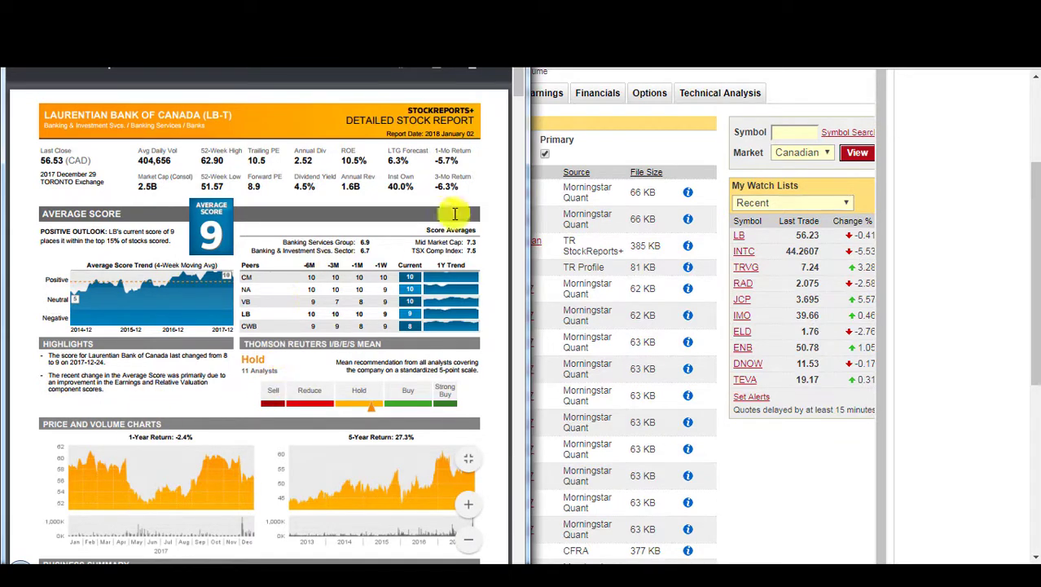
pyautogui.click(471, 70)
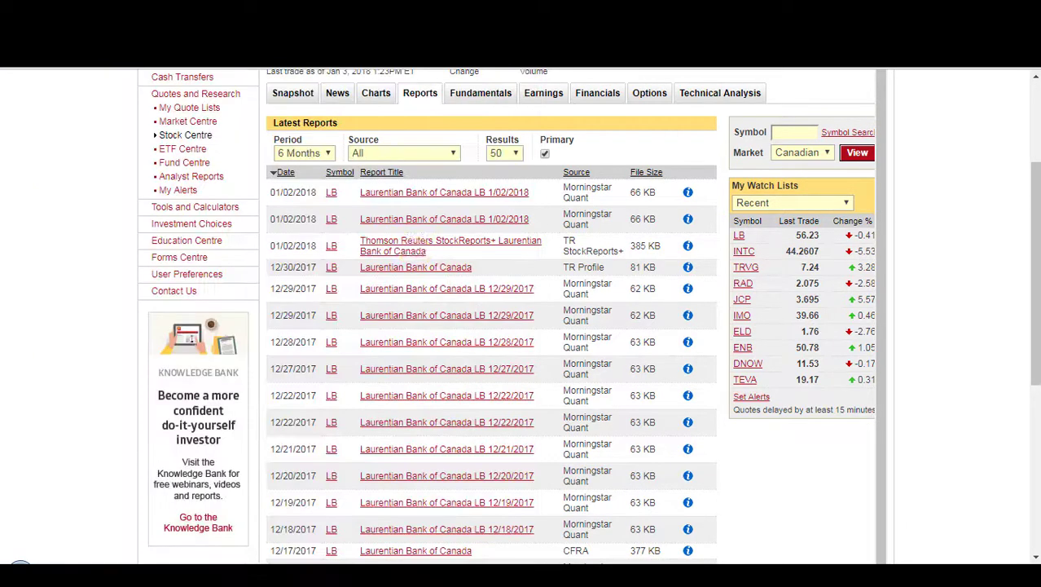
pyautogui.click(444, 267)
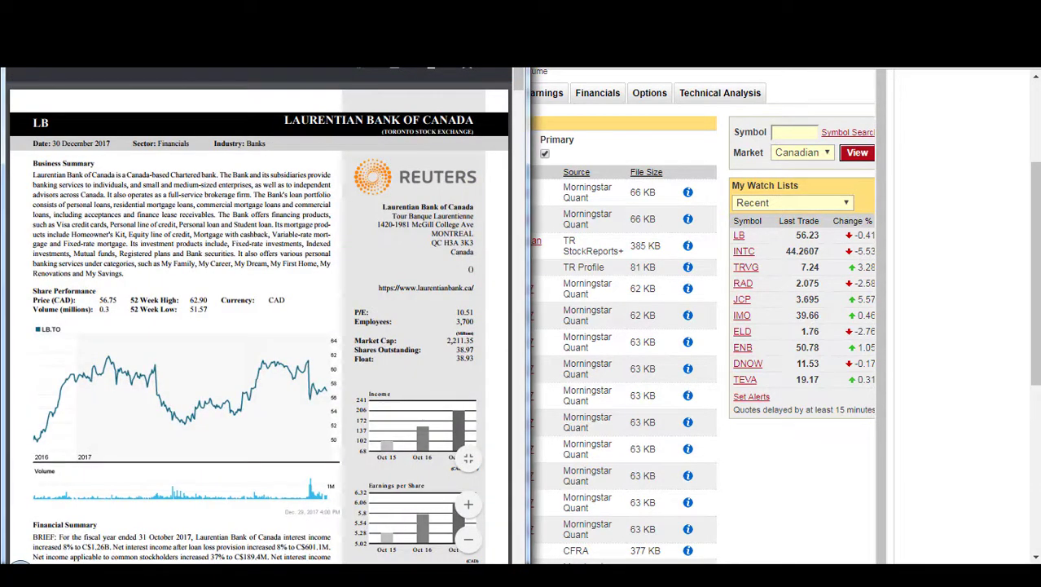
pyautogui.click(469, 67)
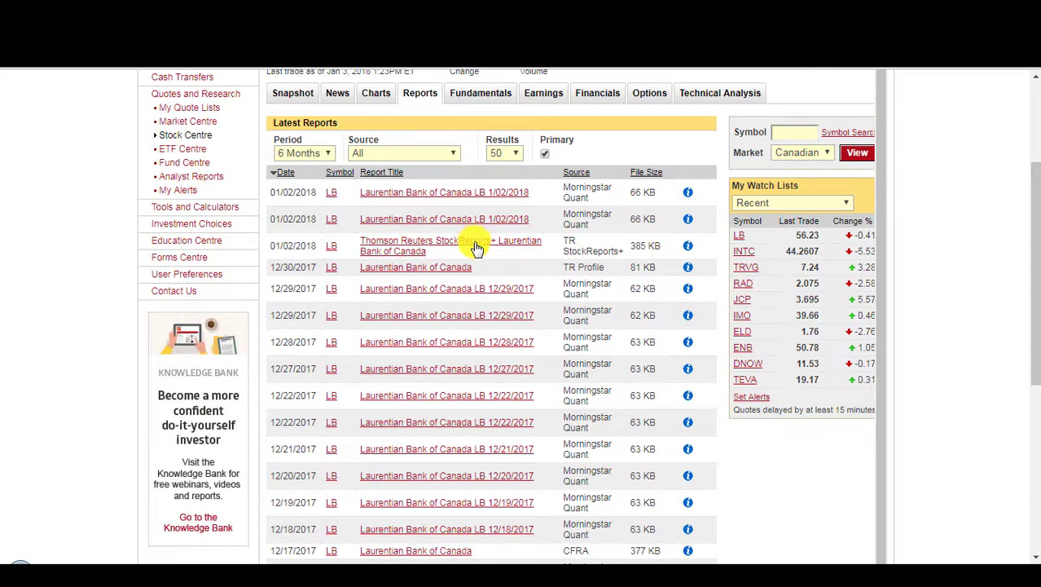
pyautogui.click(434, 550)
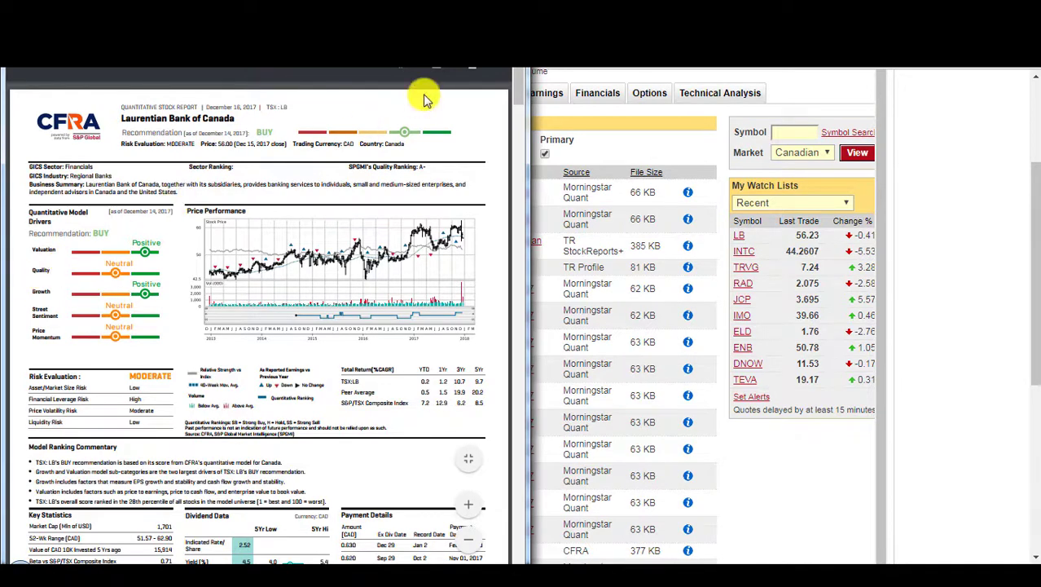
pyautogui.click(472, 67)
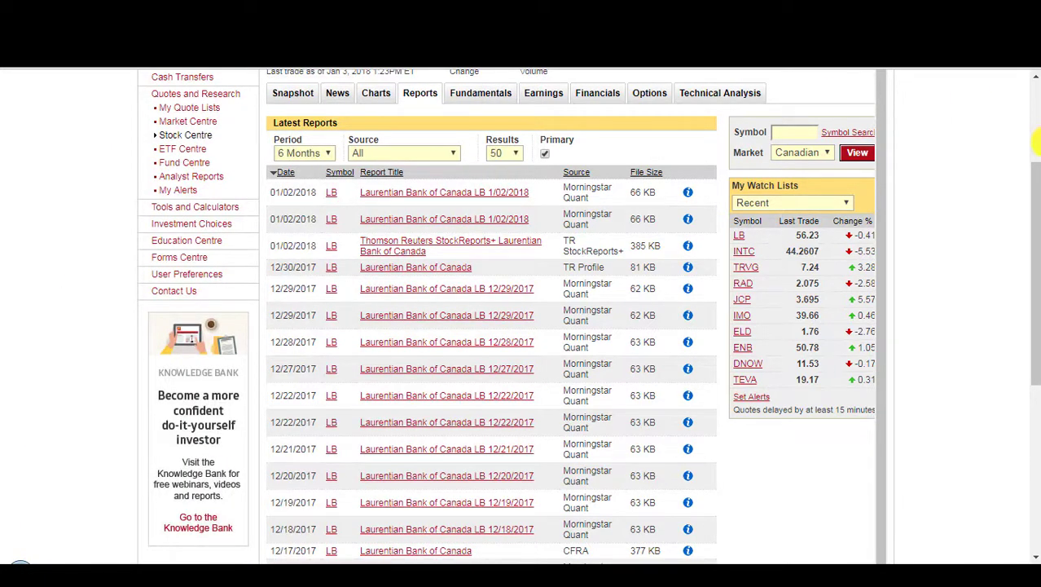
pyautogui.scroll(3, 1036, 142)
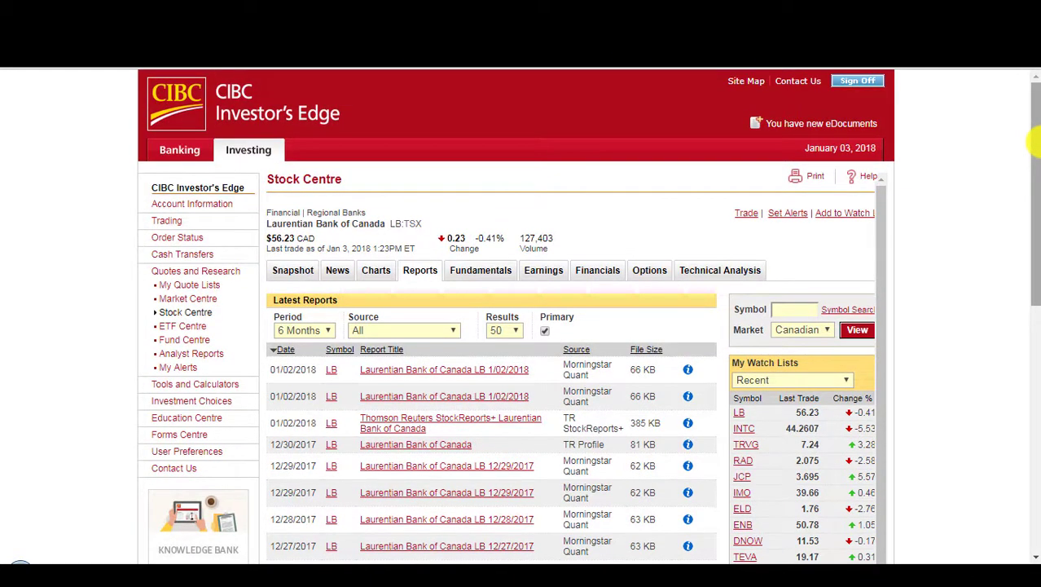
pyautogui.hotkey('ctrl', 'Tab')
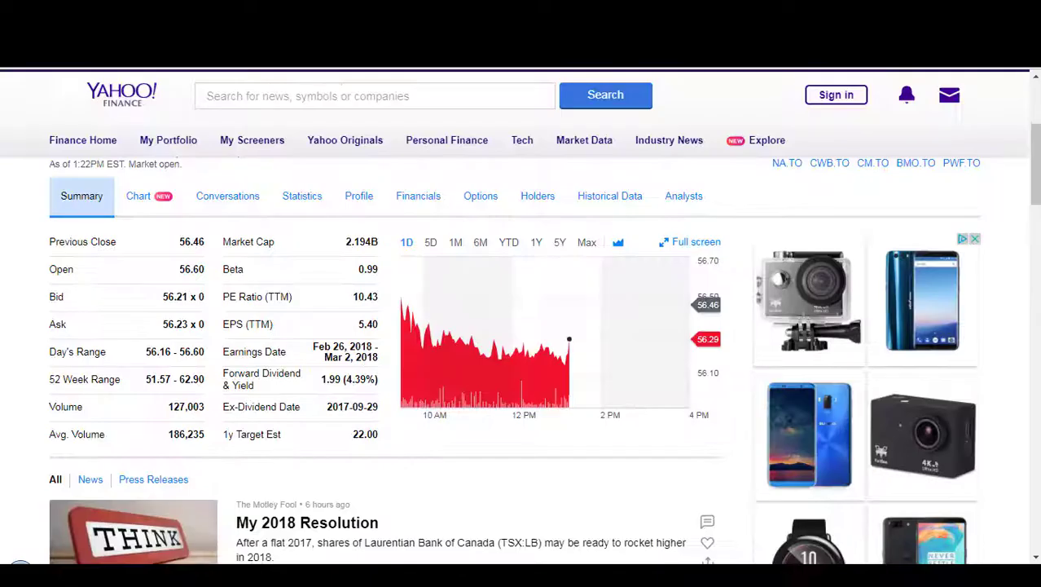
pyautogui.hotkey('ctrl', 'Tab')
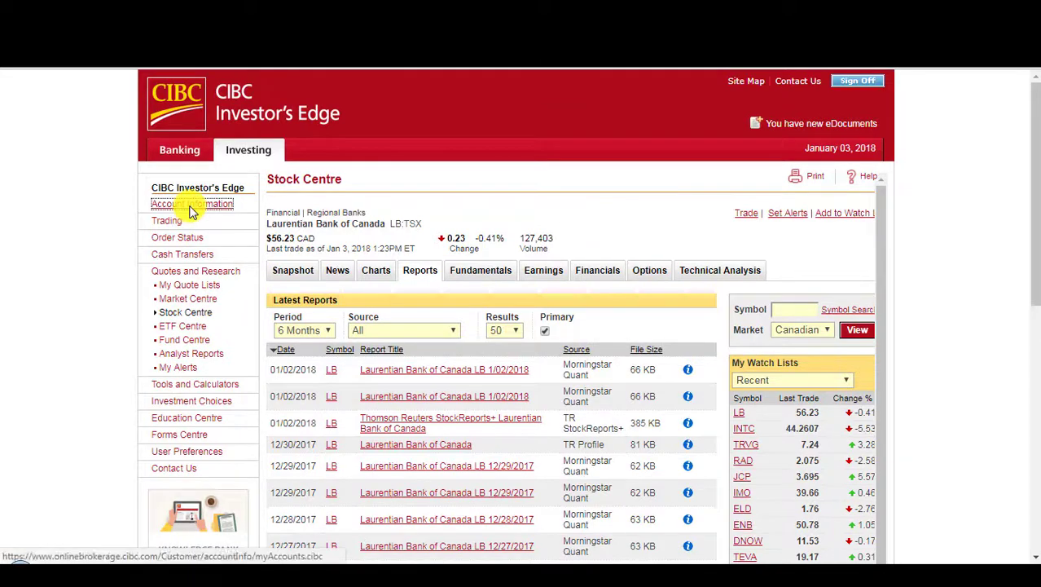
# - Open the TFSA (CAD) sub-account holdings from Account Information
pyautogui.click(189, 208)
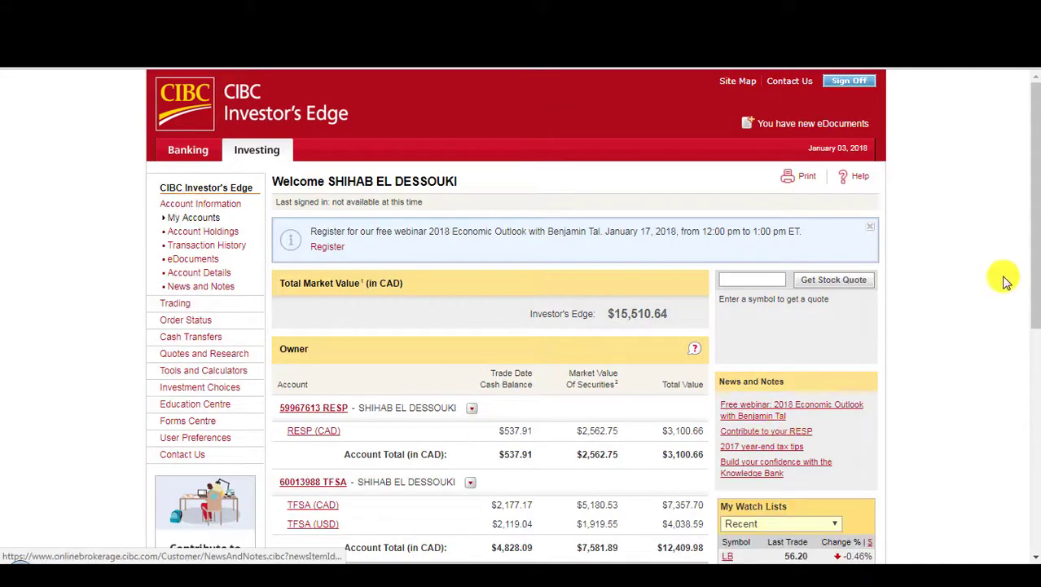
pyautogui.scroll(-3, 1035, 273)
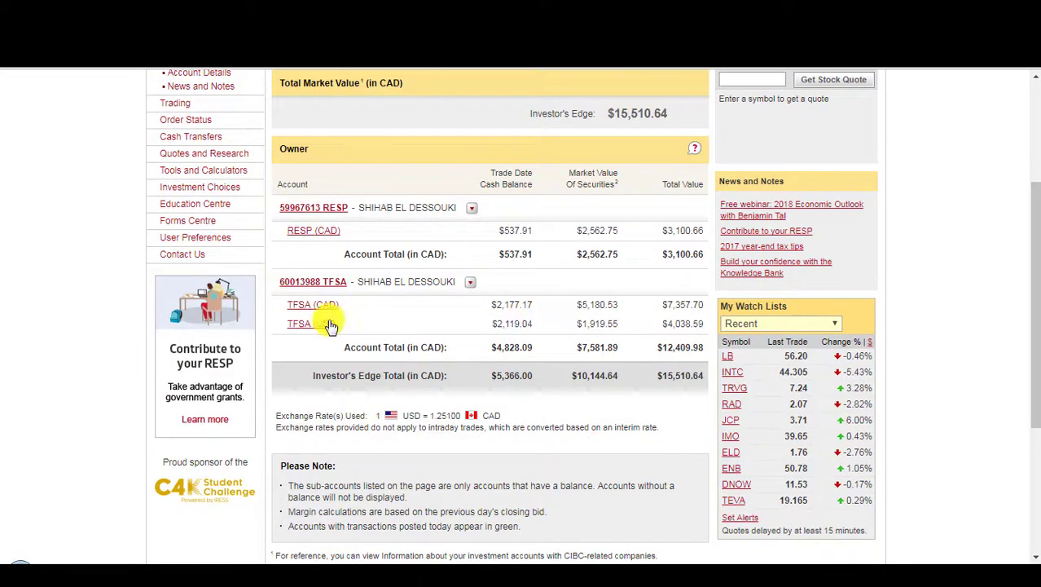
pyautogui.click(321, 305)
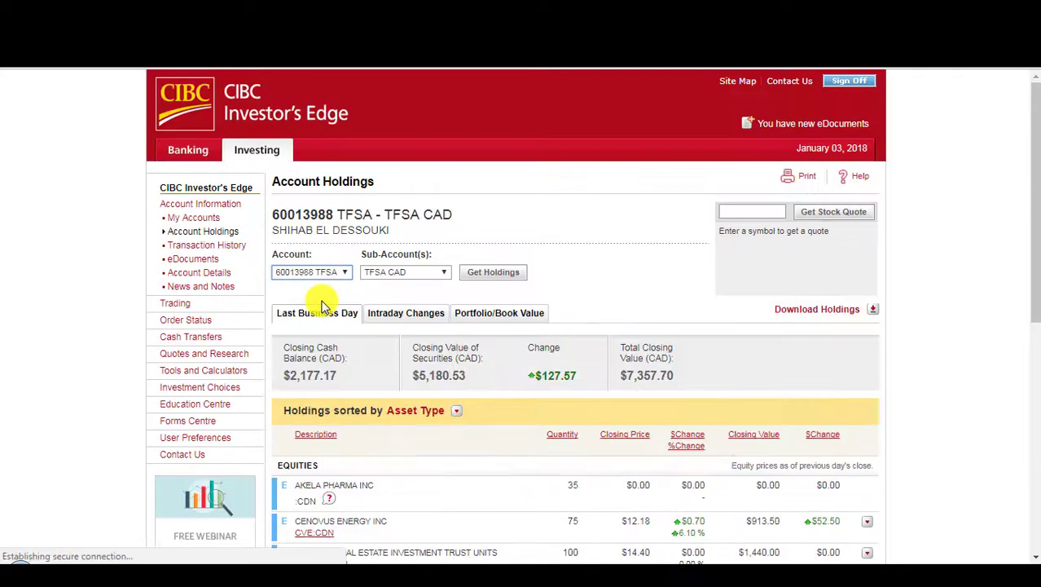
pyautogui.scroll(-3, 1033, 381)
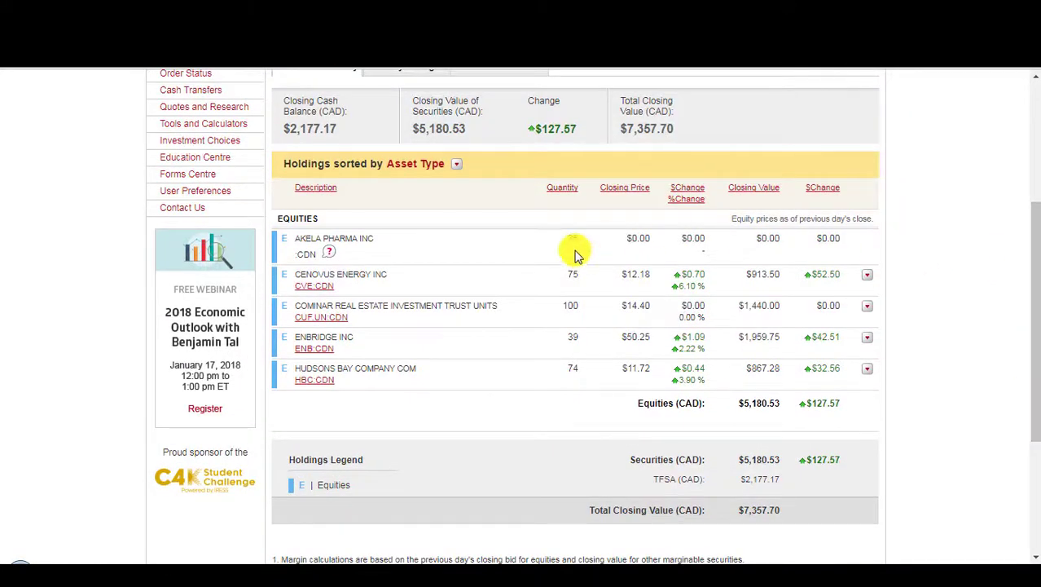
# - Sell 75 CVE shares at a $15.00 limit, good through Feb 02, 2018, and submit the order
pyautogui.click(867, 277)
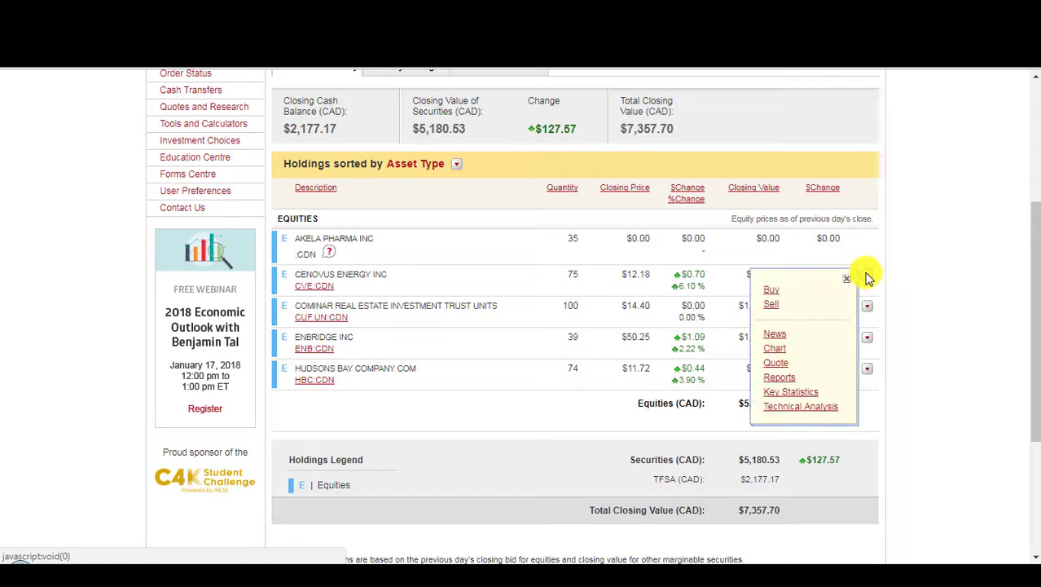
pyautogui.click(771, 306)
pyautogui.click(416, 383)
pyautogui.click(534, 403)
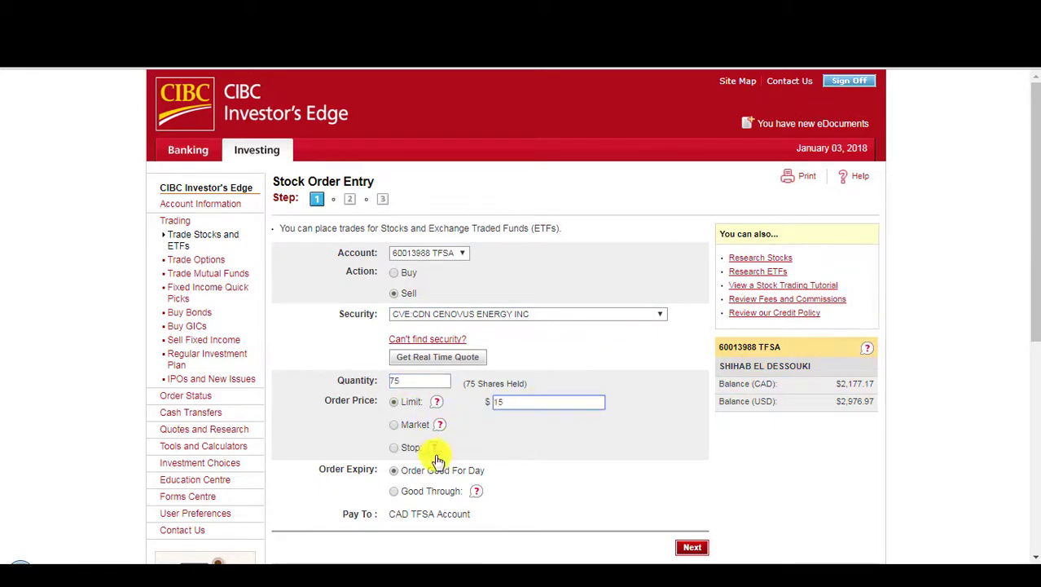
pyautogui.click(459, 494)
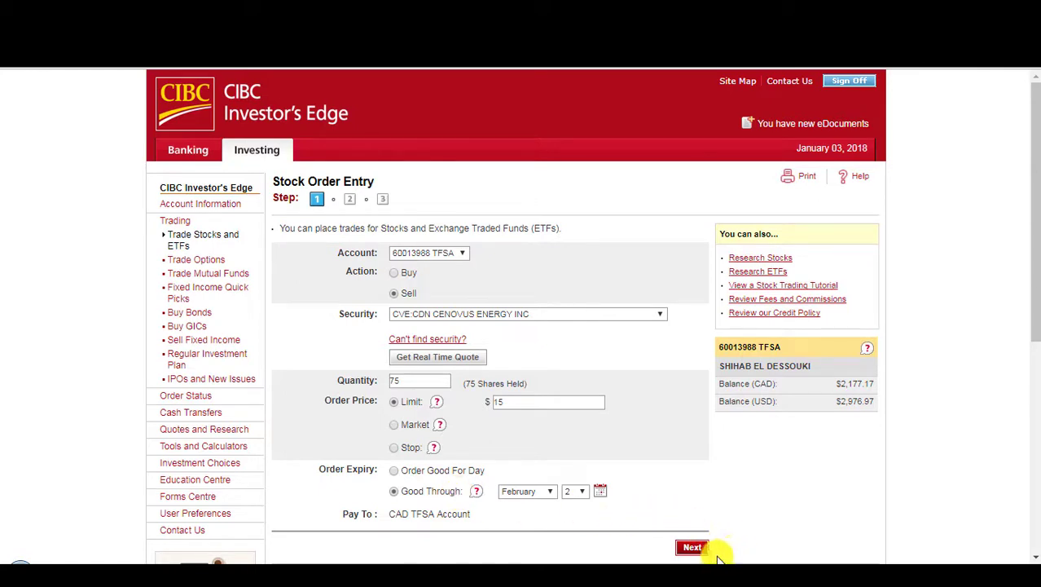
pyautogui.click(693, 548)
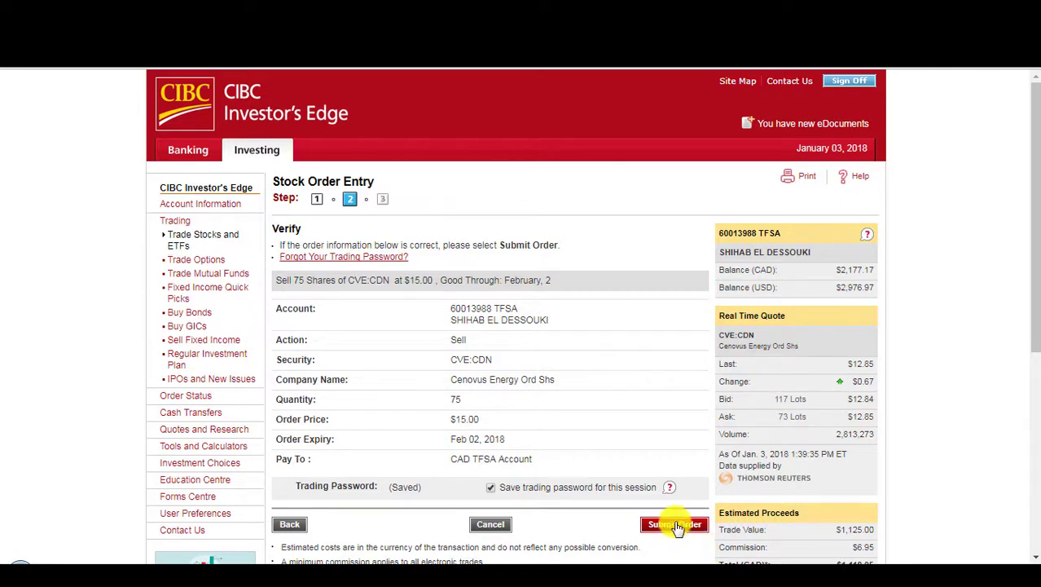
pyautogui.click(676, 526)
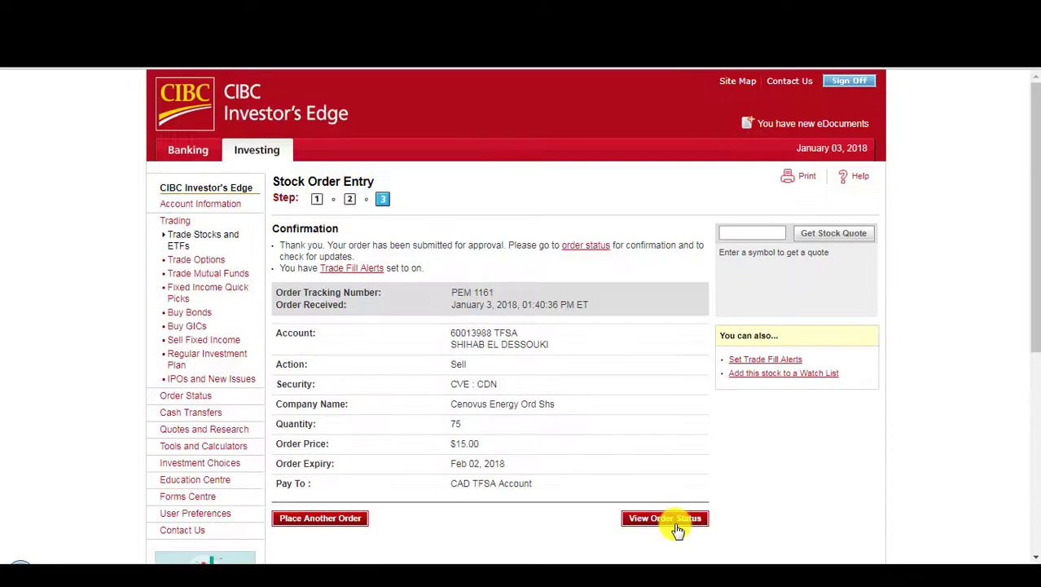
# - Reopen the TFSA CAD holdings and scroll through its five equity positions, including 75 CVE
pyautogui.click(234, 205)
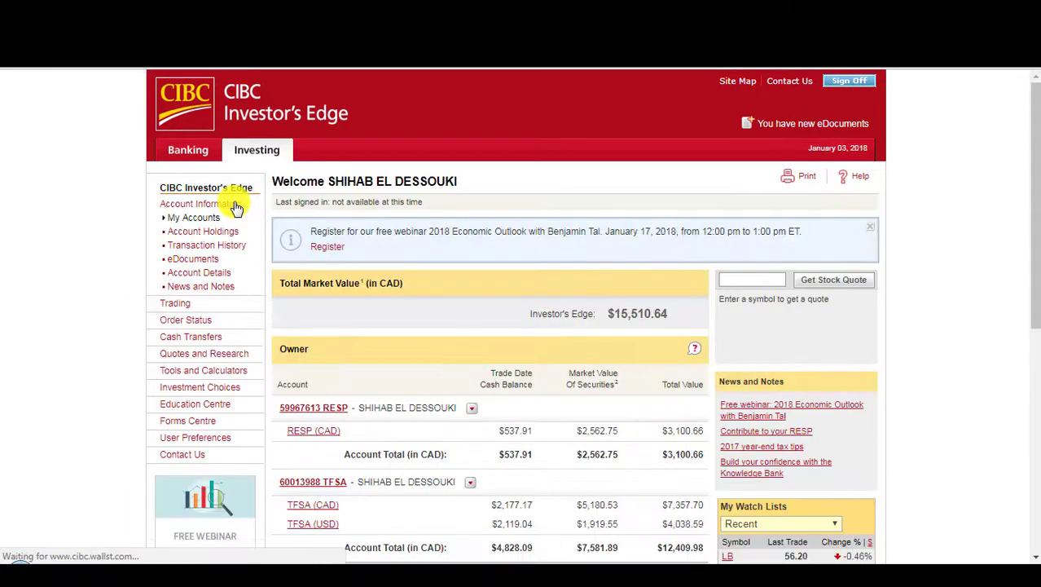
pyautogui.click(306, 506)
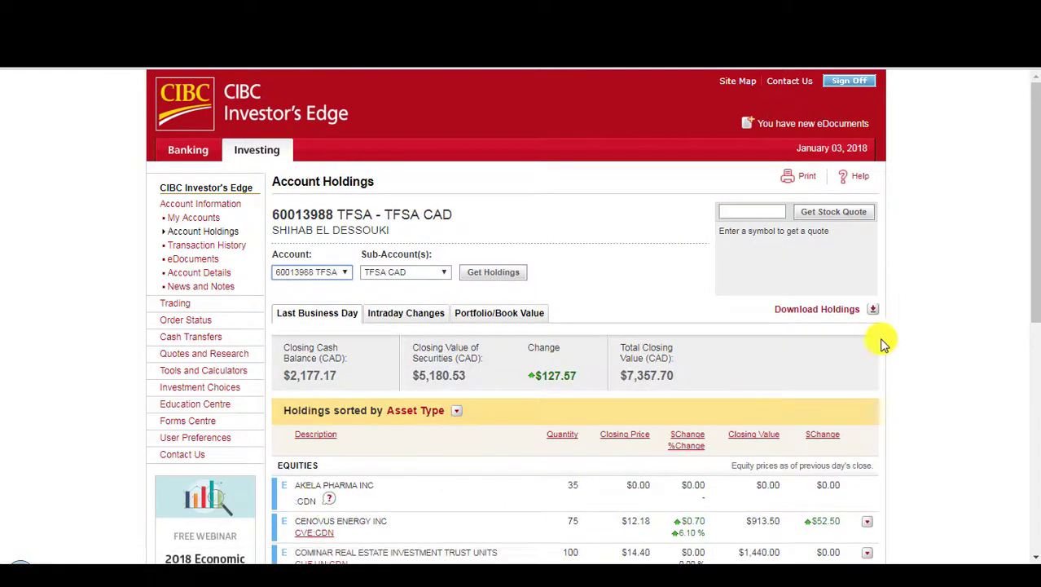
pyautogui.moveTo(1035, 230); pyautogui.dragTo(1035, 360)
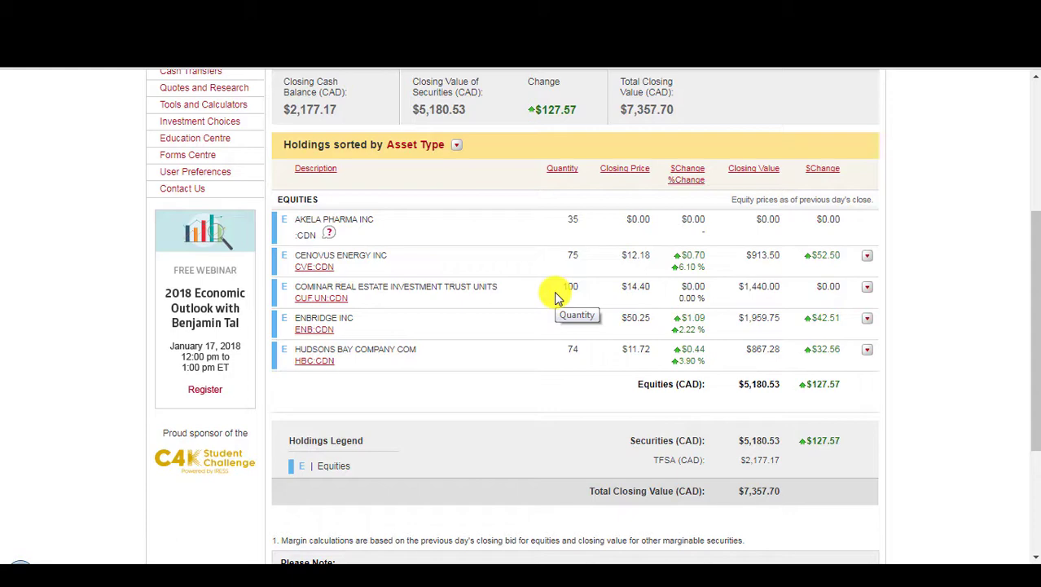
pyautogui.moveTo(1031, 316); pyautogui.dragTo(1035, 97)
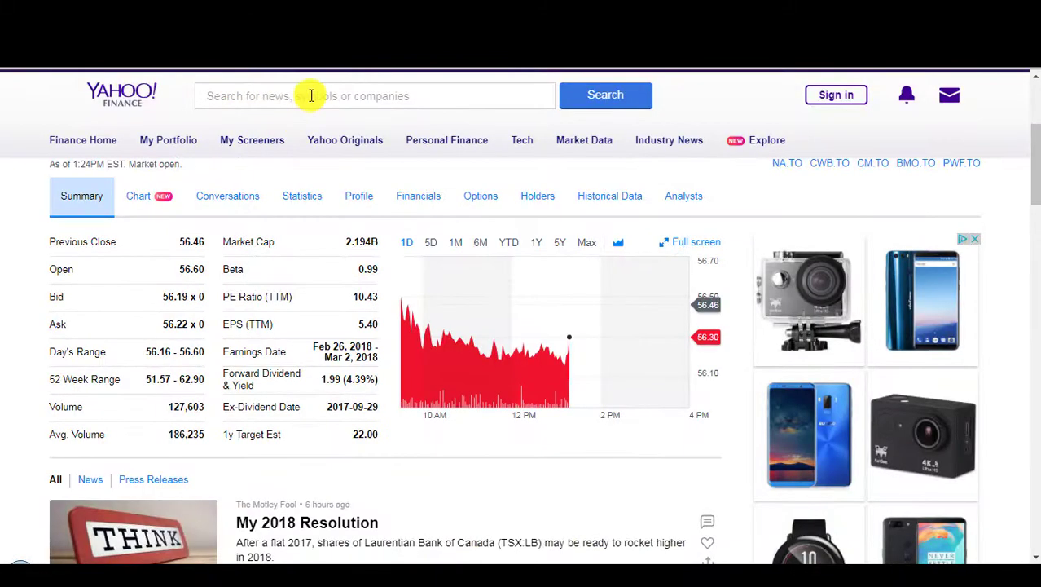
# - Look up trvg on Yahoo Finance and review TRVG's quote at 7.2437, up 3.33%
pyautogui.click(310, 95)
pyautogui.write('trvg')
pyautogui.click(291, 133)
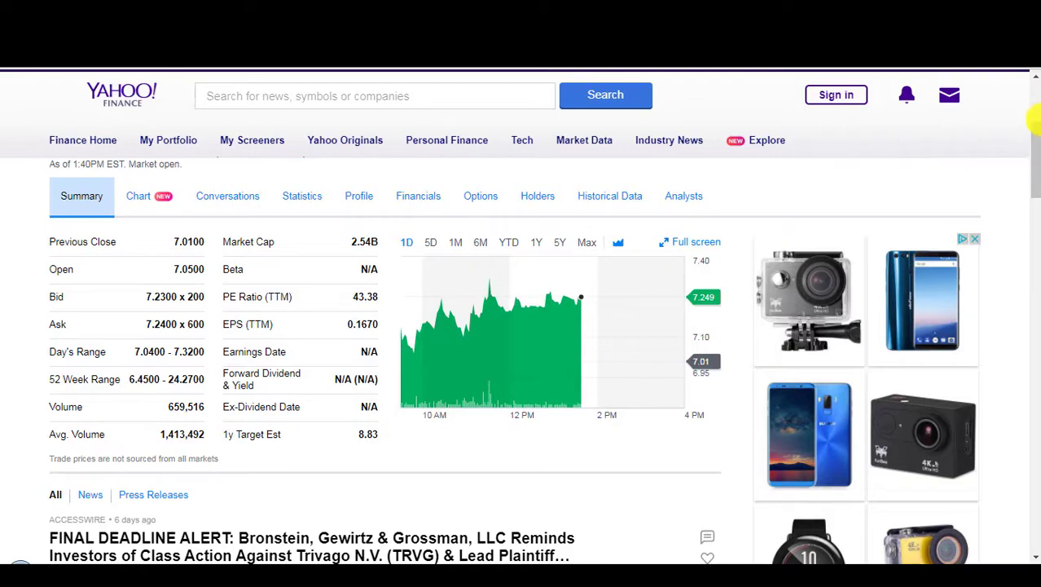
pyautogui.moveTo(1035, 118)
pyautogui.mouseDown()
pyautogui.moveTo(1035, 75)
pyautogui.moveTo(1033, 155)
pyautogui.moveTo(1035, 138)
pyautogui.mouseUp()
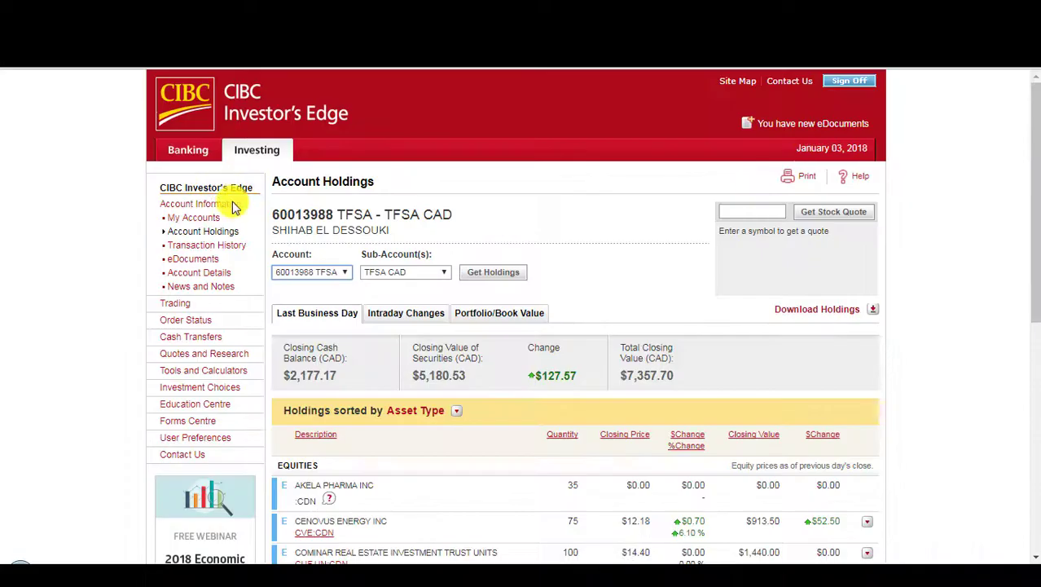
# - Add TRVG with country US to My Quote Lists
pyautogui.click(219, 353)
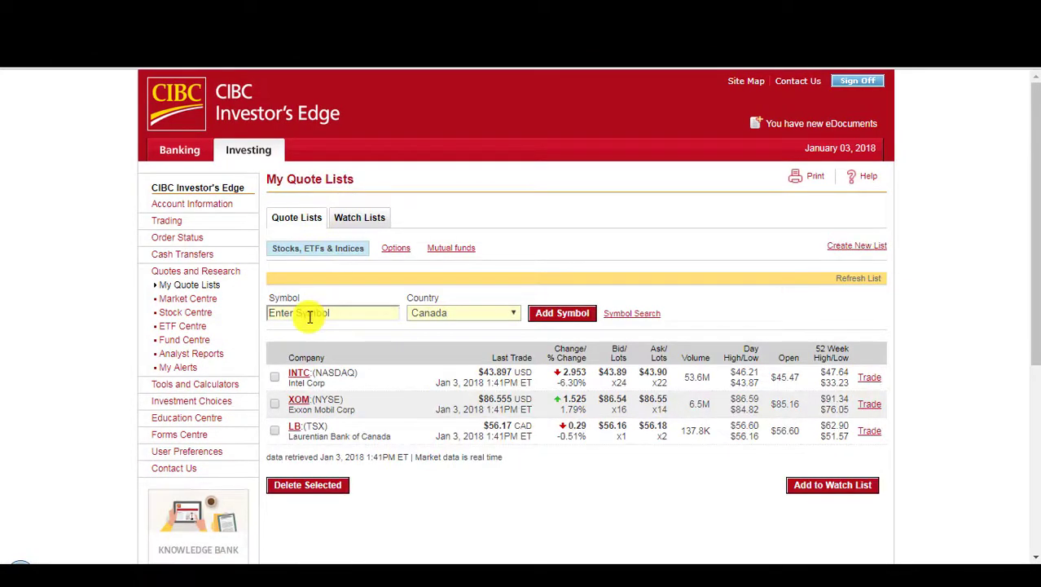
pyautogui.click(309, 317)
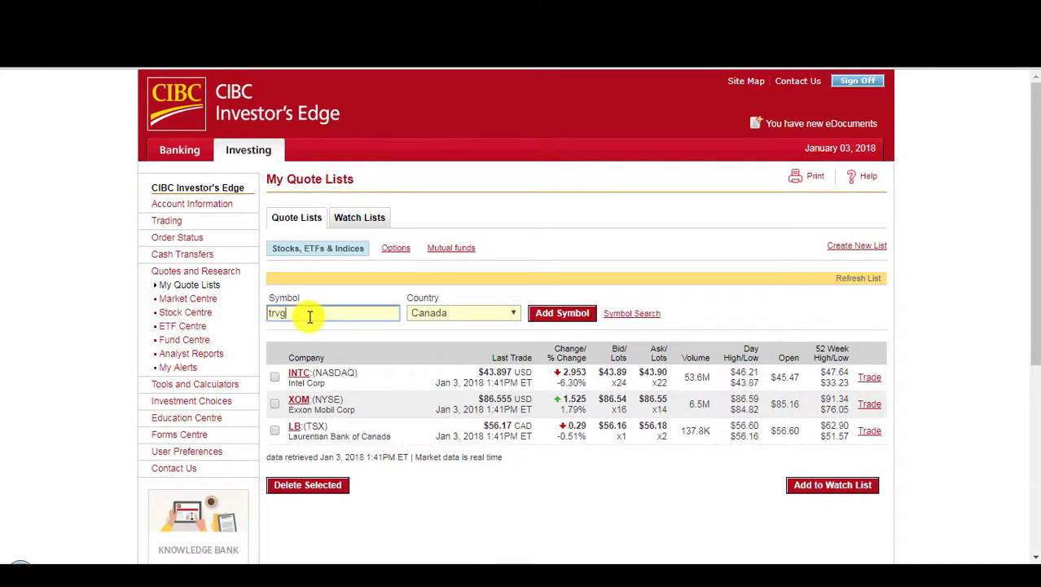
pyautogui.click(424, 313)
pyautogui.click(432, 336)
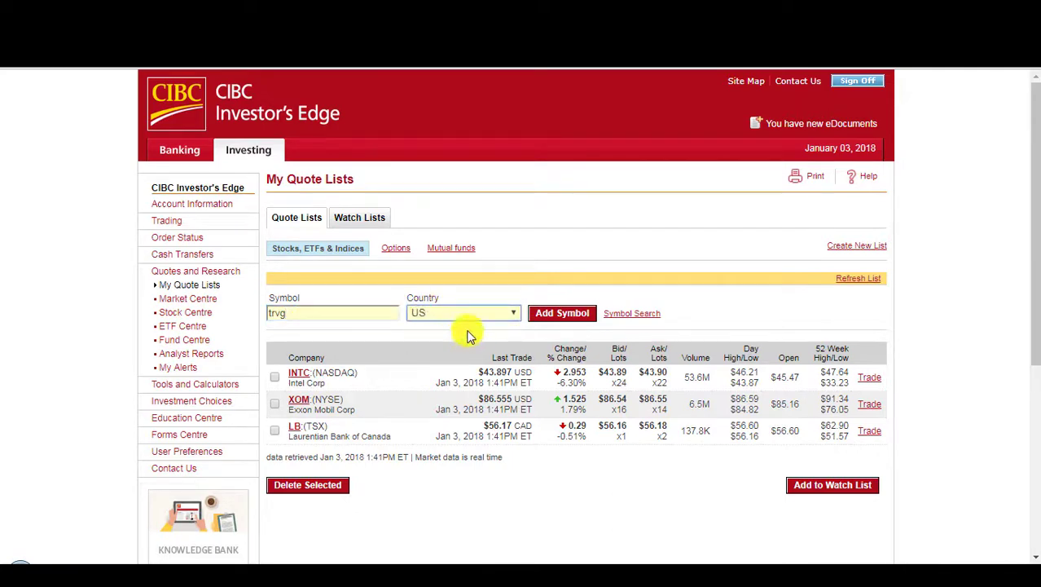
pyautogui.click(537, 317)
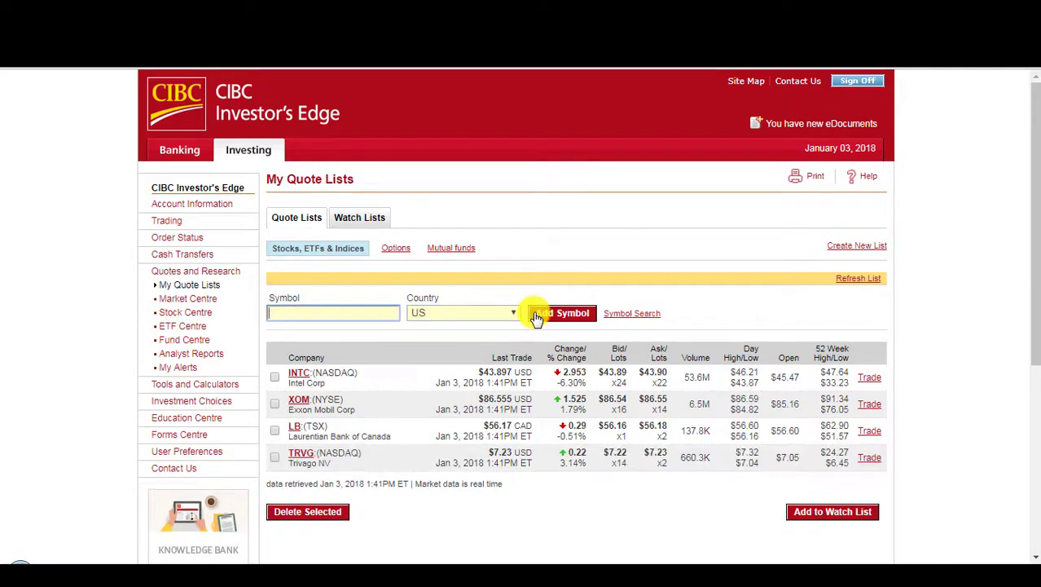
# - Open TRVG's Stock Centre reports and review the Thomson Reuters and Morningstar reports
pyautogui.click(303, 454)
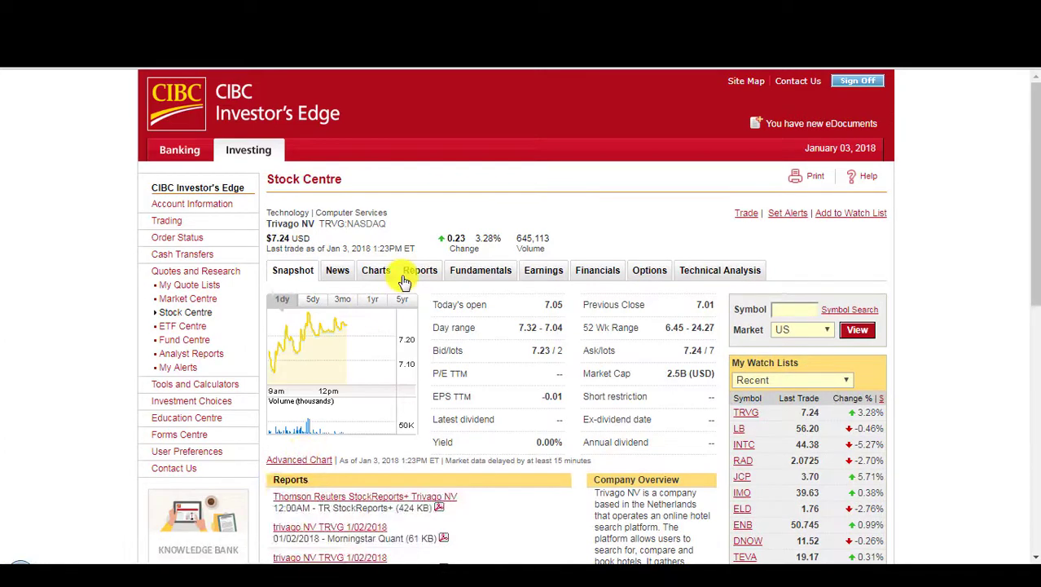
pyautogui.click(411, 281)
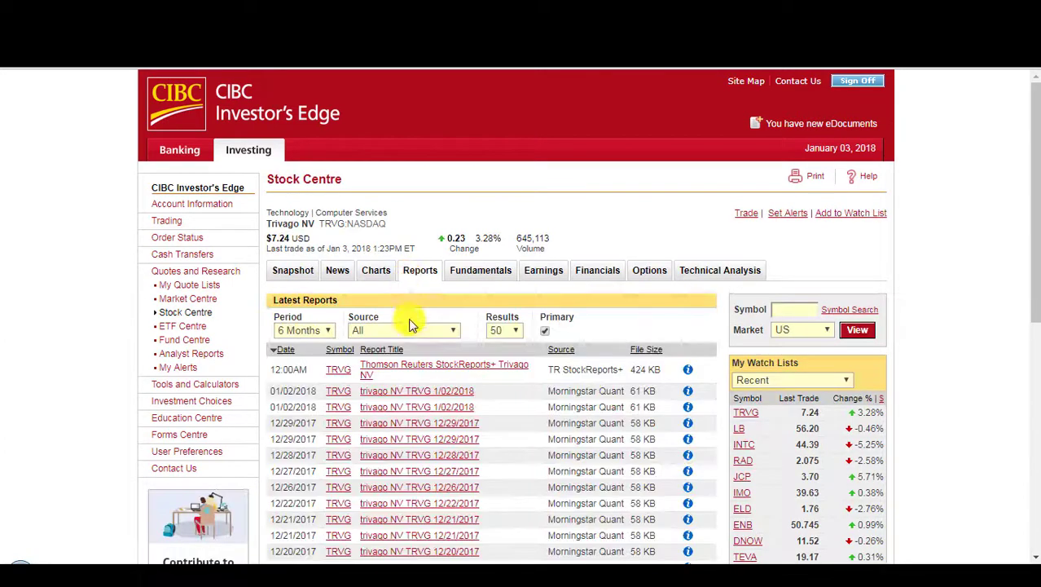
pyautogui.click(444, 369)
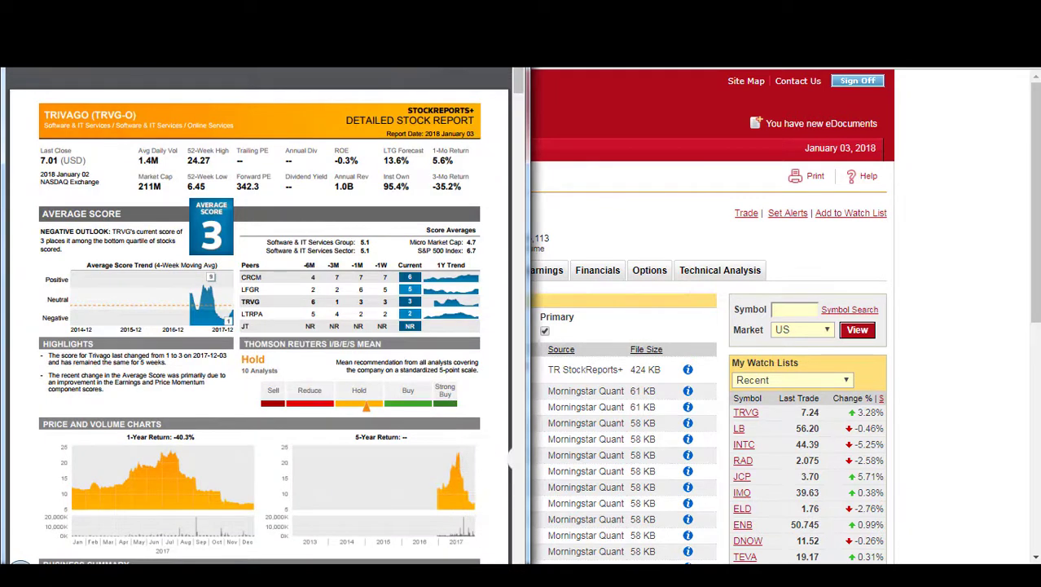
pyautogui.hotkey('ctrl', 'w')
pyautogui.click(455, 392)
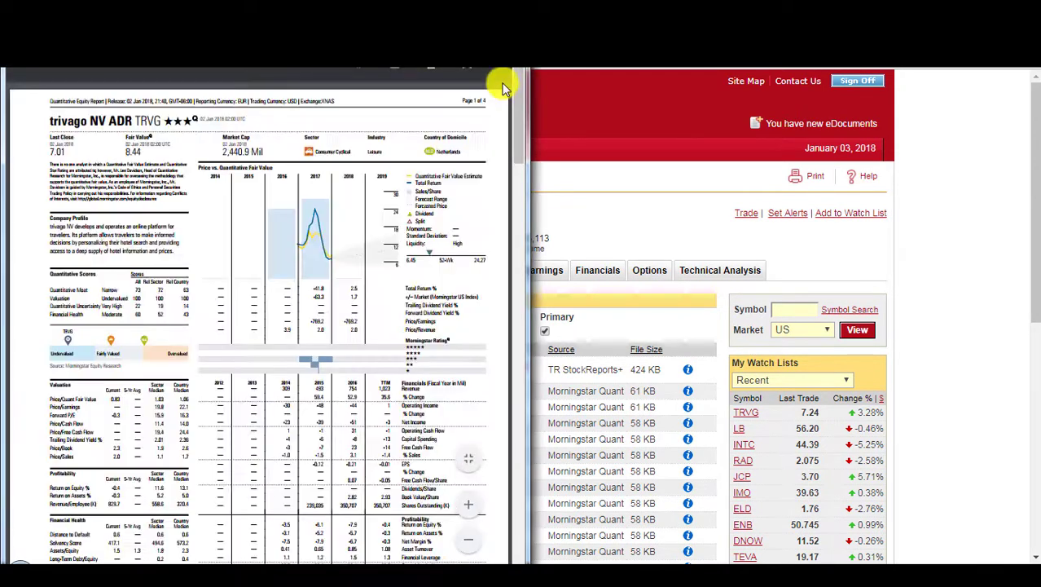
pyautogui.moveTo(92, 156); pyautogui.dragTo(158, 163)
pyautogui.hotkey('ctrl', 'w')
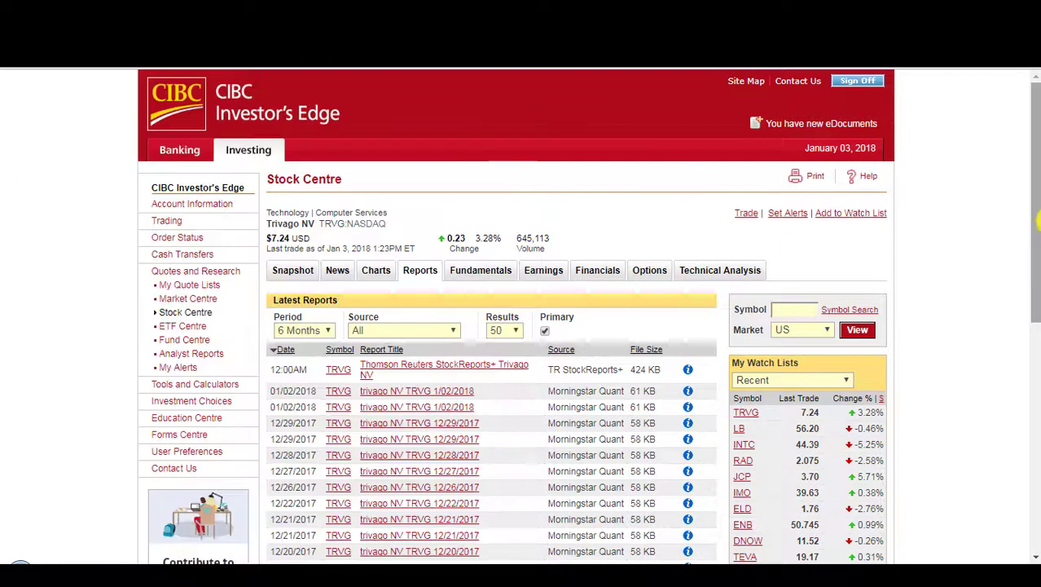
# - Recheck TRVG's Yahoo Finance quote, then open CIBC's Stock Order Entry for TRVG on the US market
pyautogui.scroll(-3, 383, 369)
pyautogui.moveTo(1036, 348); pyautogui.dragTo(1007, 187)
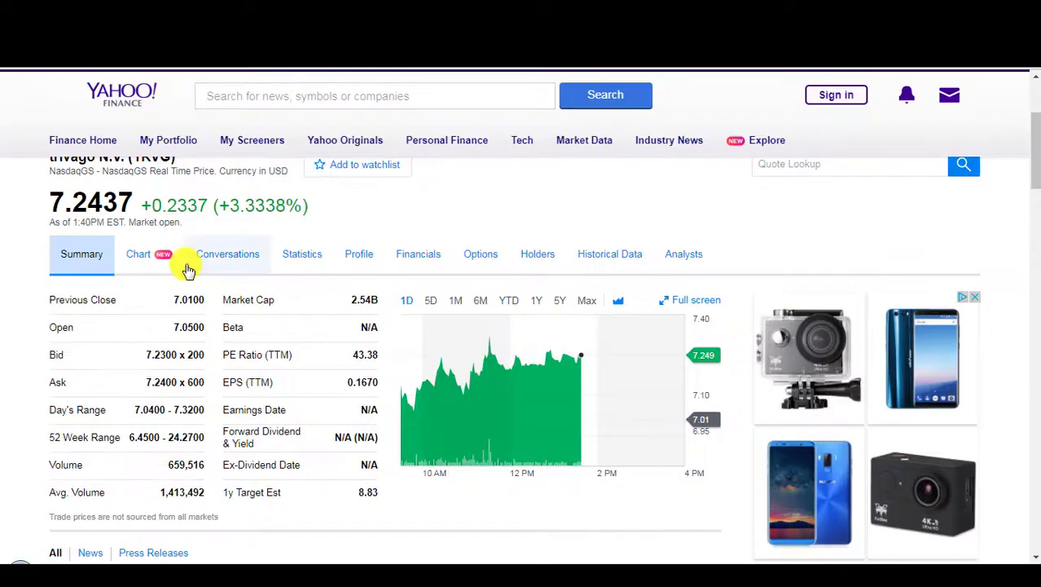
pyautogui.moveTo(1035, 158); pyautogui.dragTo(1035, 127)
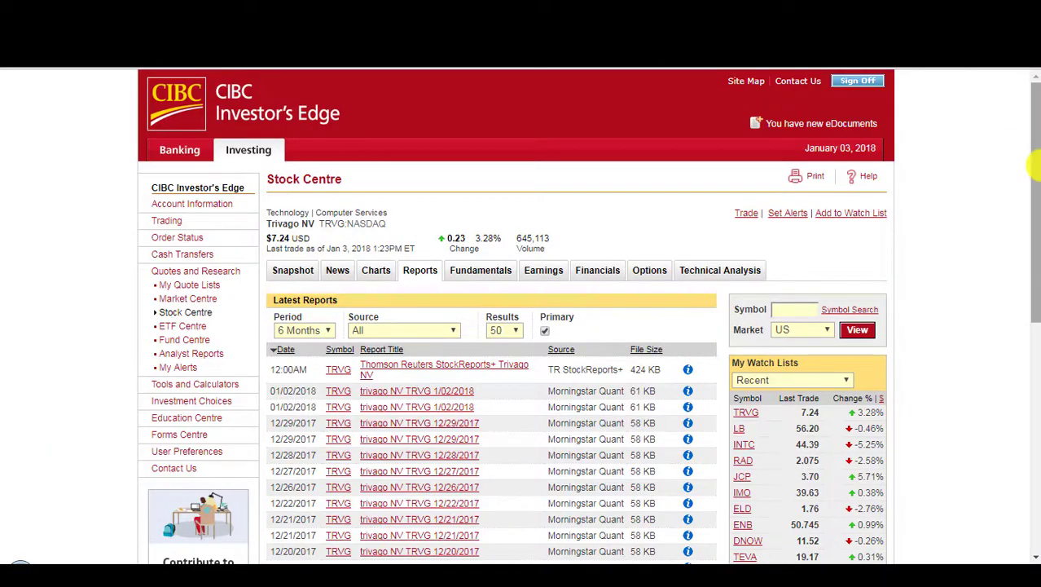
pyautogui.scroll(-3, 1033, 167)
pyautogui.scroll(2, 1033, 167)
pyautogui.click(747, 191)
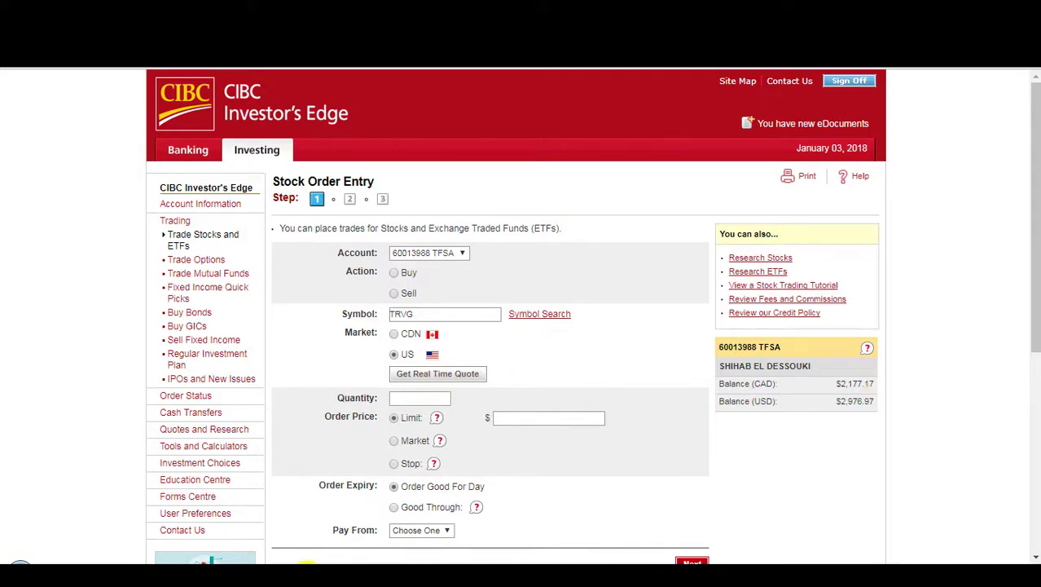
# - Calculate 1400 ÷ 6.5 on the calculator to size the TRVG order
pyautogui.click(305, 562)
pyautogui.click(436, 405)
pyautogui.click(436, 381)
pyautogui.click(451, 429)
pyautogui.click(451, 429)
pyautogui.click(525, 356)
pyautogui.click(495, 380)
pyautogui.click(496, 429)
pyautogui.click(466, 380)
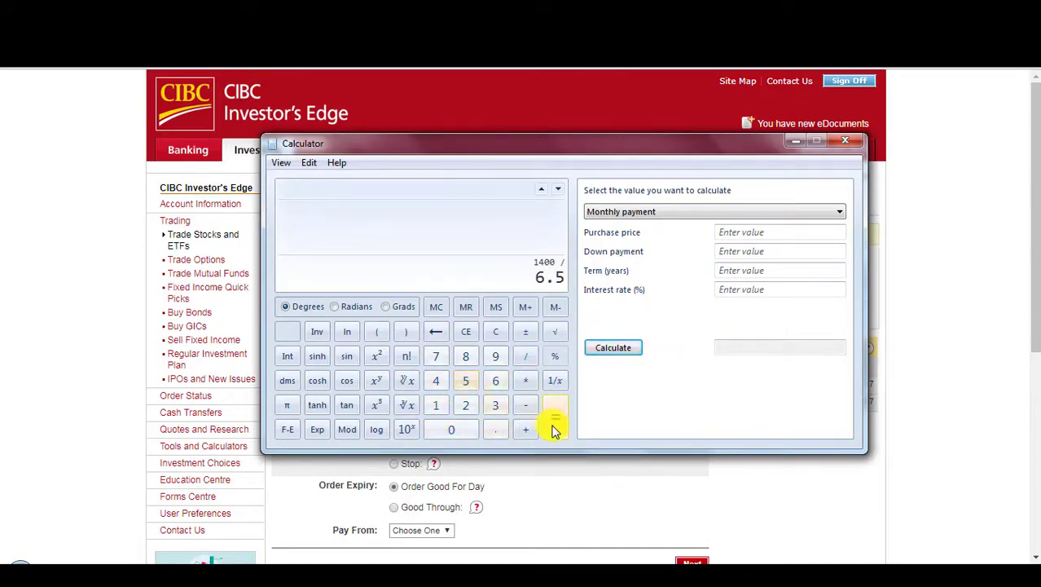
pyautogui.click(555, 418)
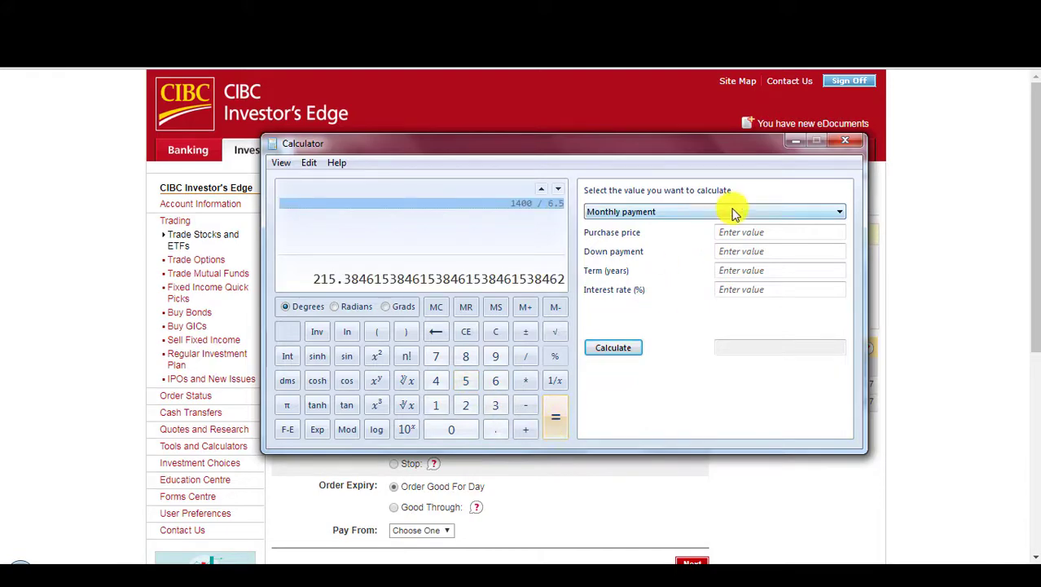
pyautogui.click(849, 145)
# - Enter a 6.5 limit price and make the order Good Through
pyautogui.click(419, 399)
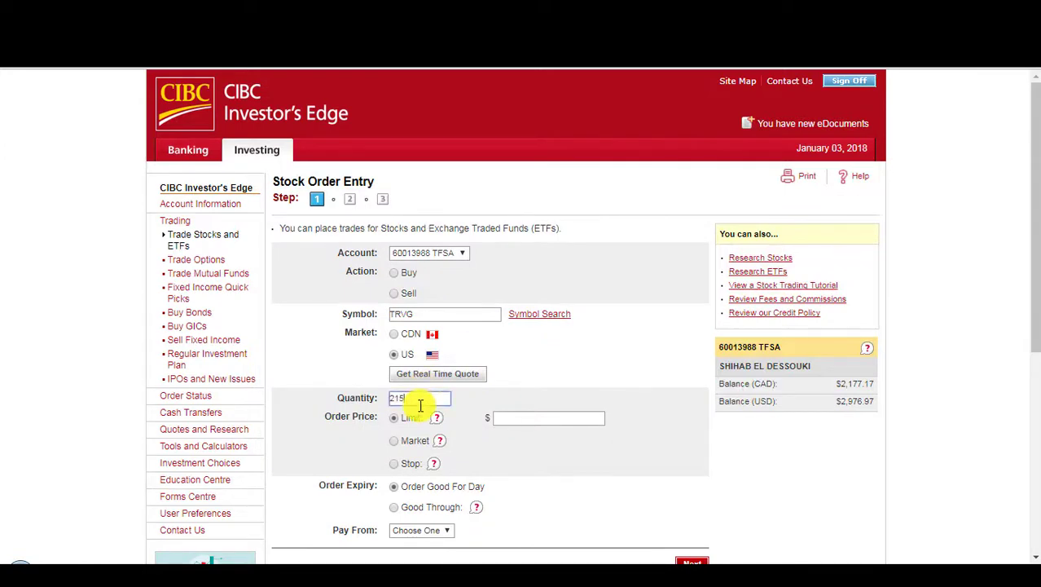
pyautogui.click(529, 419)
pyautogui.write('6.5')
pyautogui.click(407, 507)
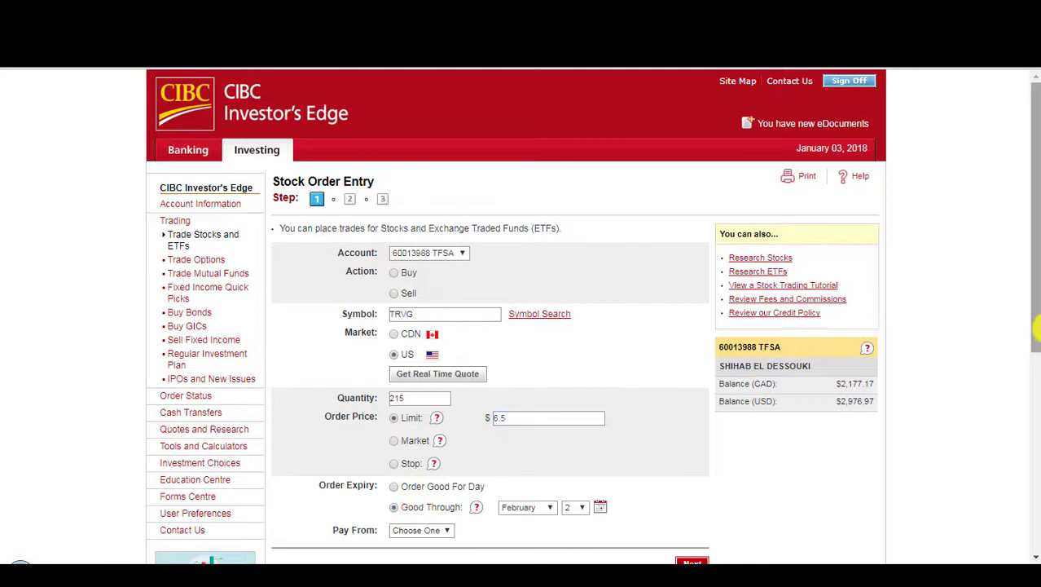
pyautogui.scroll(-3, 912, 378)
# - Make the TRVG order a buy paid from the USD TFSA Account
pyautogui.click(418, 402)
pyautogui.click(416, 415)
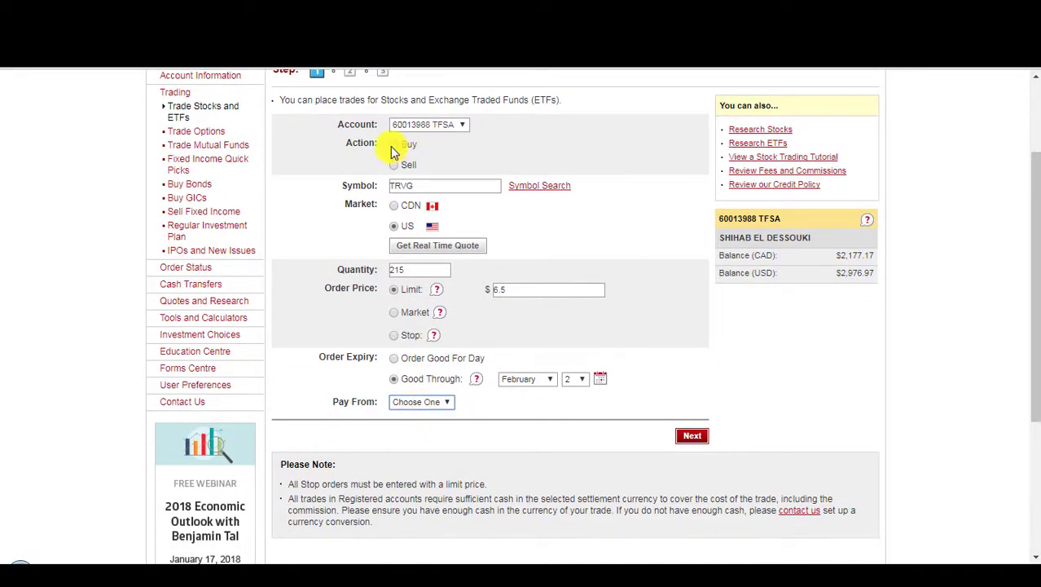
pyautogui.click(393, 144)
pyautogui.click(440, 403)
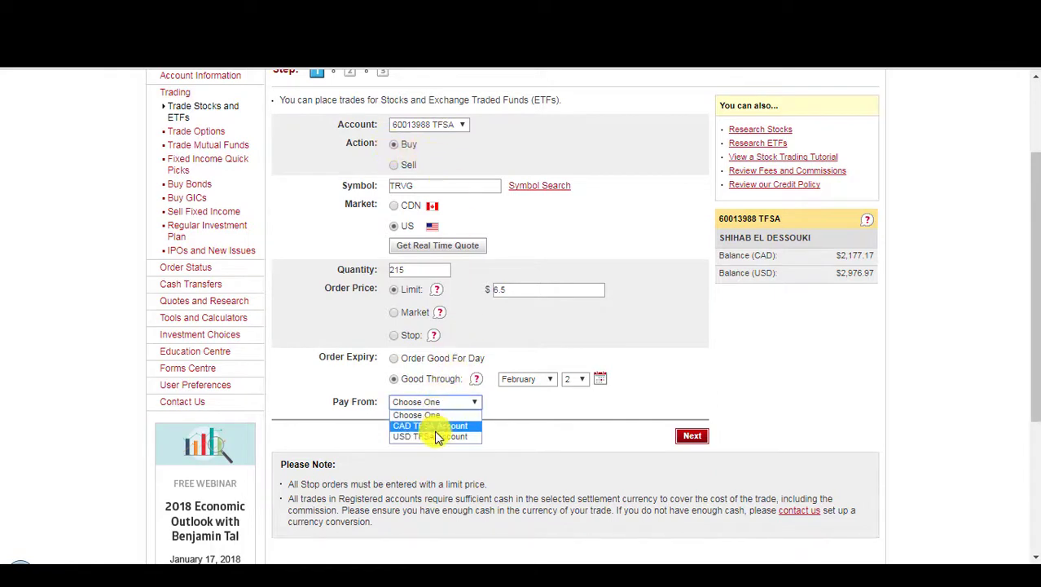
pyautogui.click(440, 432)
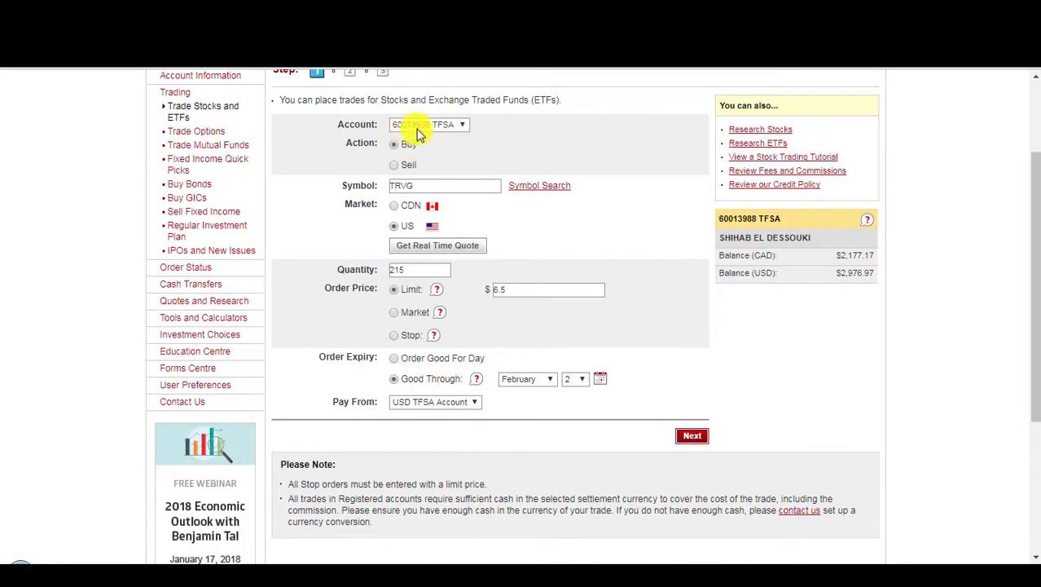
# - Set the market to US, check quantity 215 and limit 6.5, and continue to review
pyautogui.click(395, 226)
pyautogui.doubleClick(401, 270)
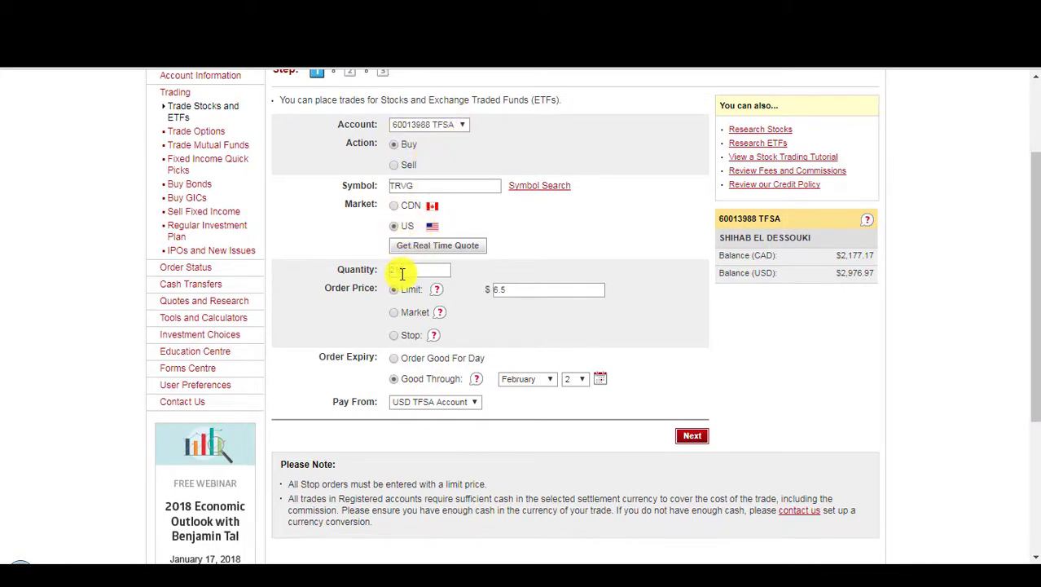
pyautogui.doubleClick(508, 291)
pyautogui.click(698, 441)
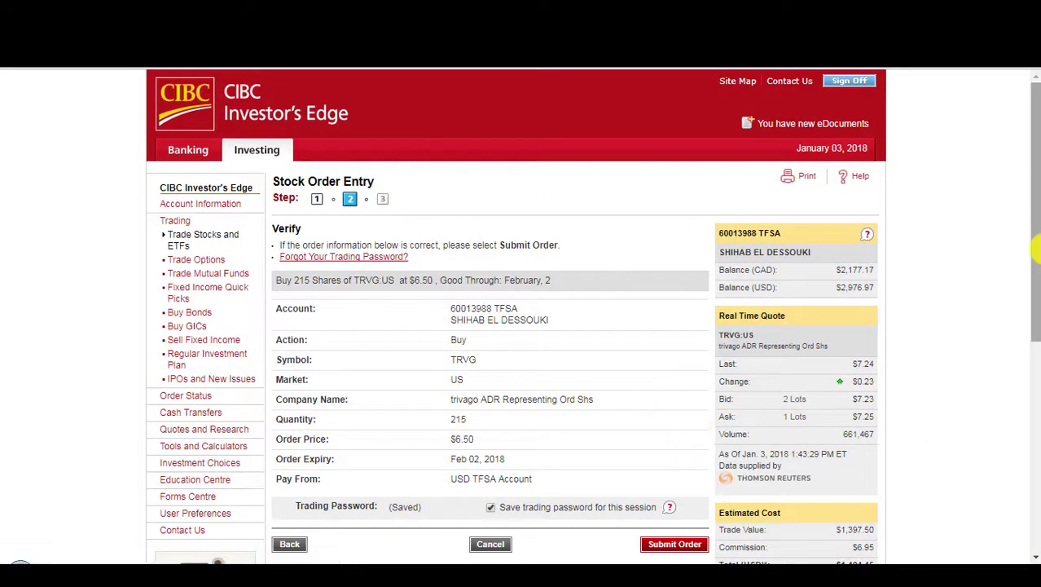
# - Submit the TRVG order, view Order Status, and collapse the XOM order details
pyautogui.moveTo(1035, 272); pyautogui.dragTo(1035, 348)
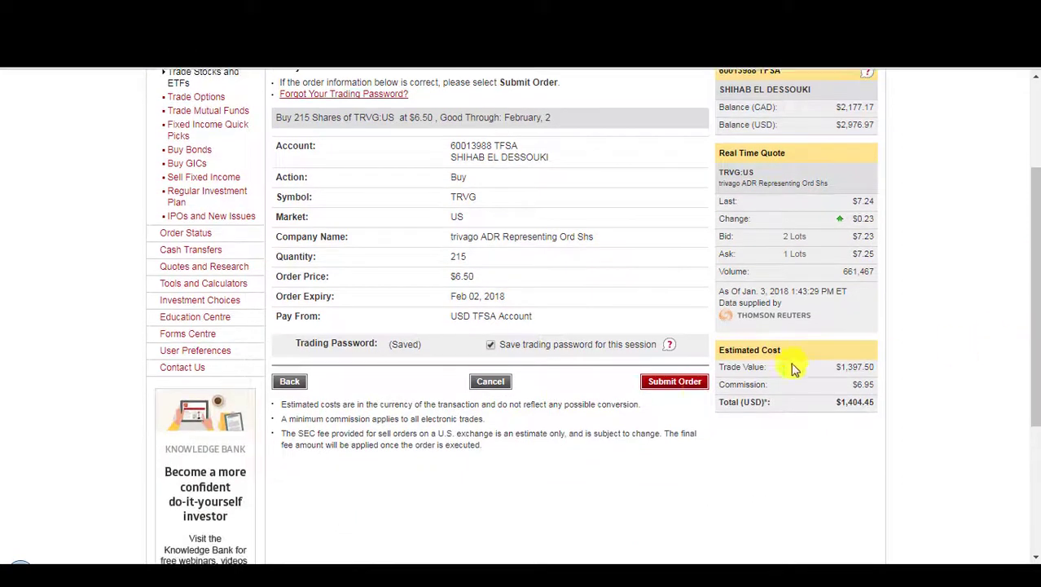
pyautogui.click(675, 382)
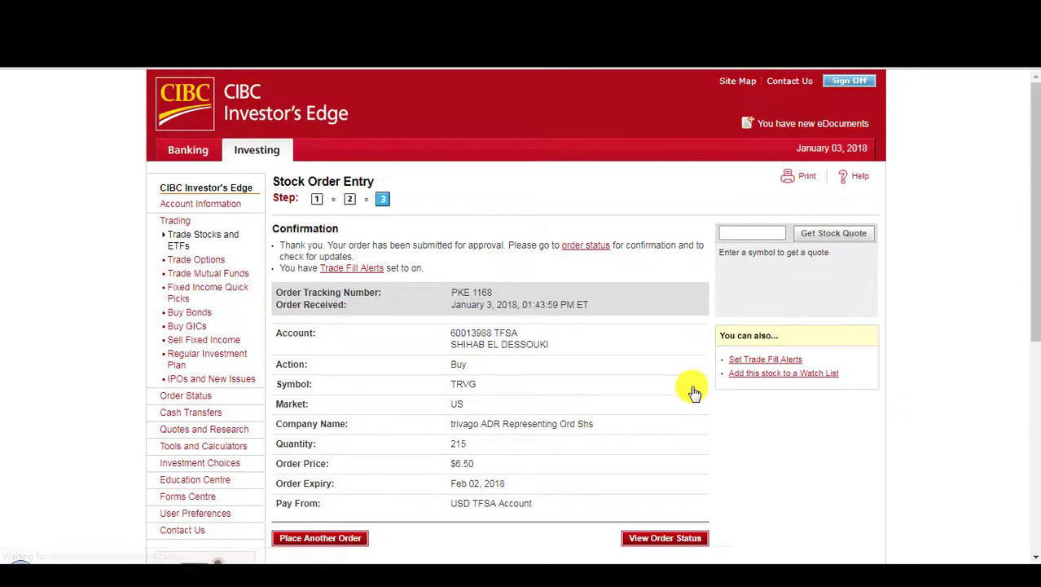
pyautogui.click(675, 542)
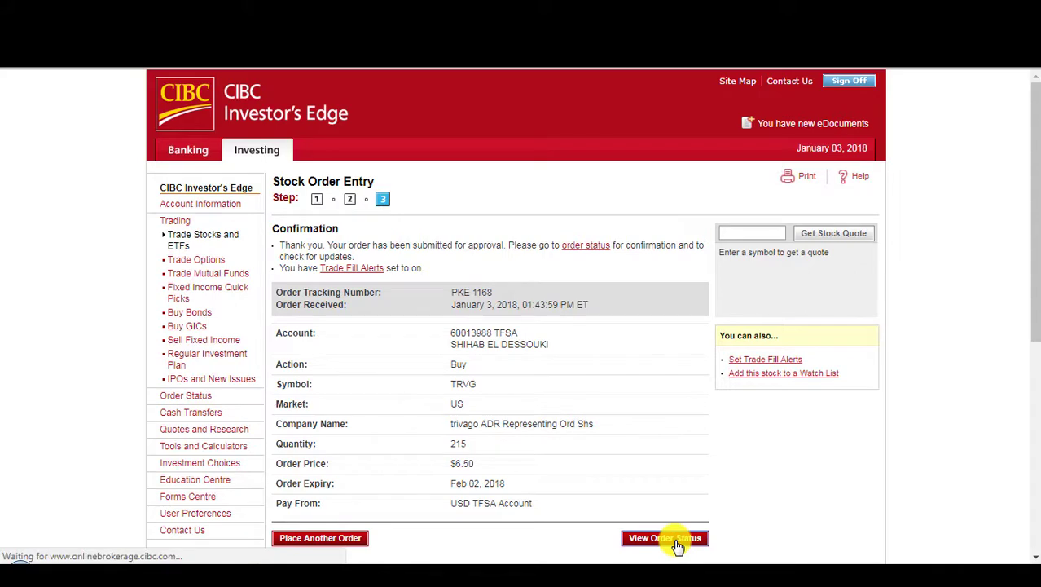
pyautogui.scroll(-3, 1035, 330)
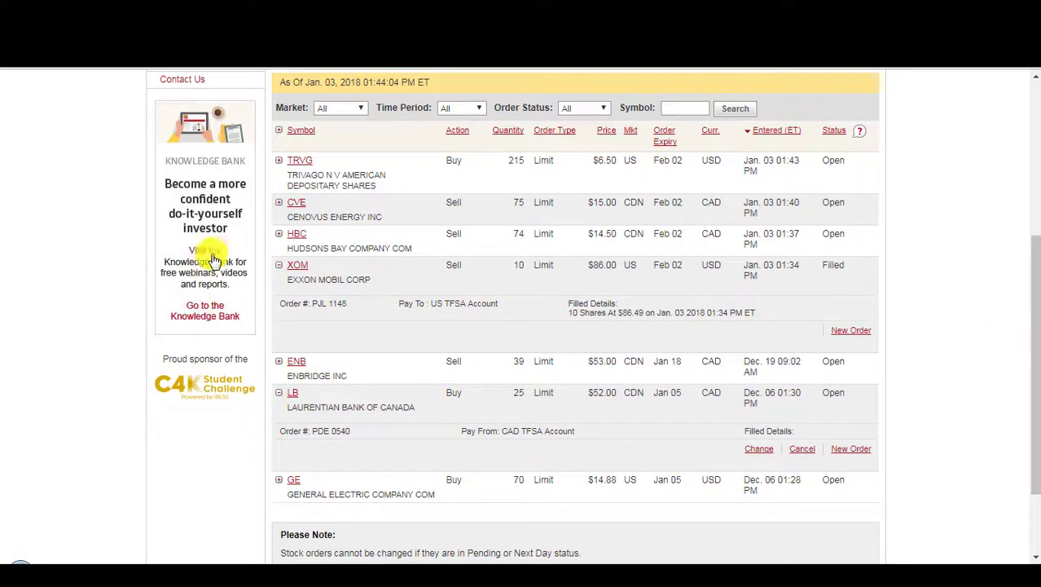
pyautogui.click(278, 265)
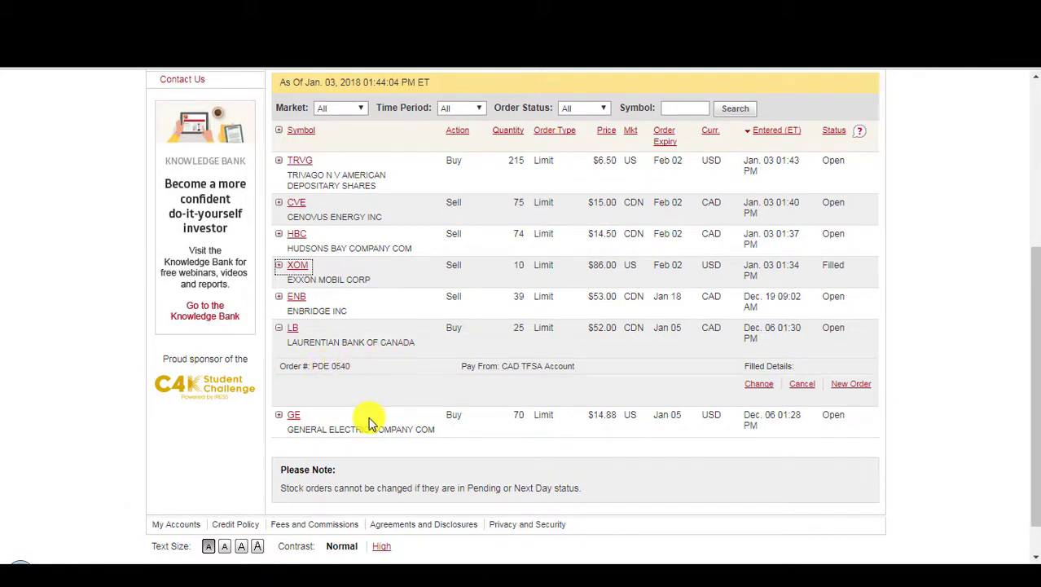
# - Look up General Electric (GE) on Yahoo Finance and scroll through its quote page
pyautogui.hotkey('ctrl', 'Tab')
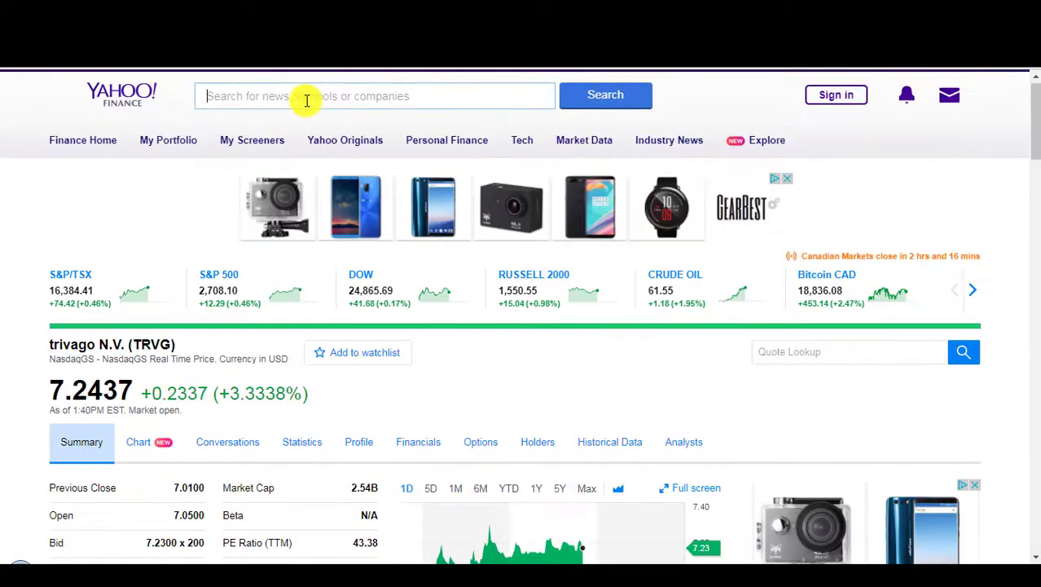
pyautogui.click(307, 99)
pyautogui.write('ge')
pyautogui.click(326, 135)
pyautogui.scroll(-3, 1033, 146)
pyautogui.scroll(1, 1034, 147)
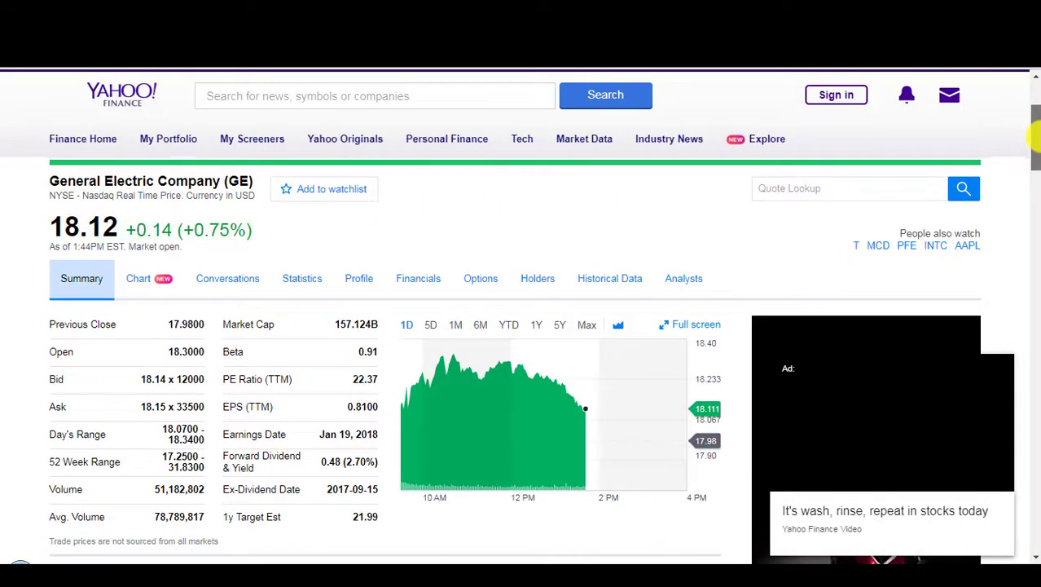
pyautogui.scroll(-1, 1033, 145)
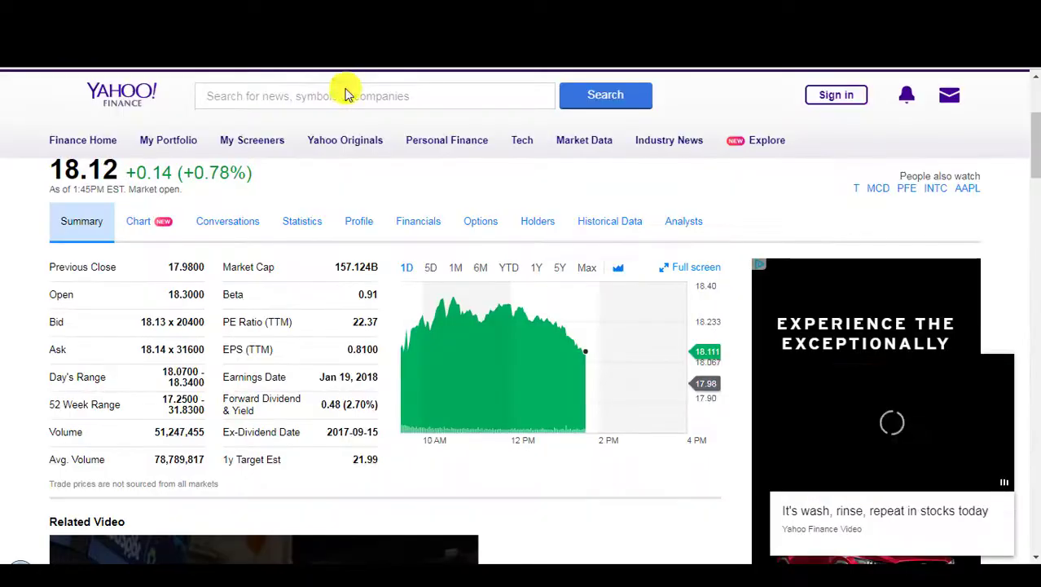
pyautogui.click(311, 101)
pyautogui.write('bns')
pyautogui.click(294, 179)
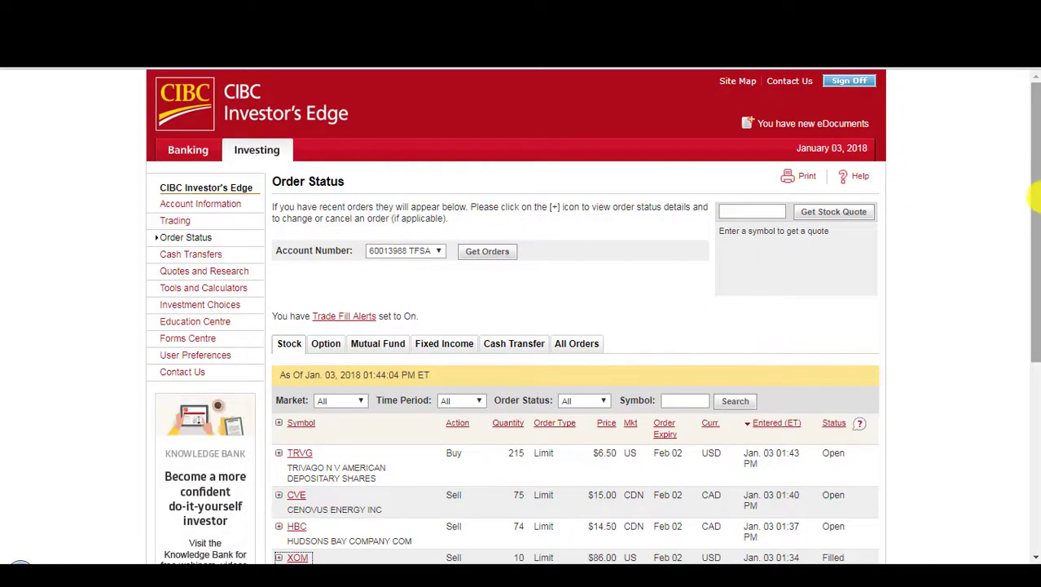
pyautogui.moveTo(1033, 205); pyautogui.dragTo(1035, 379)
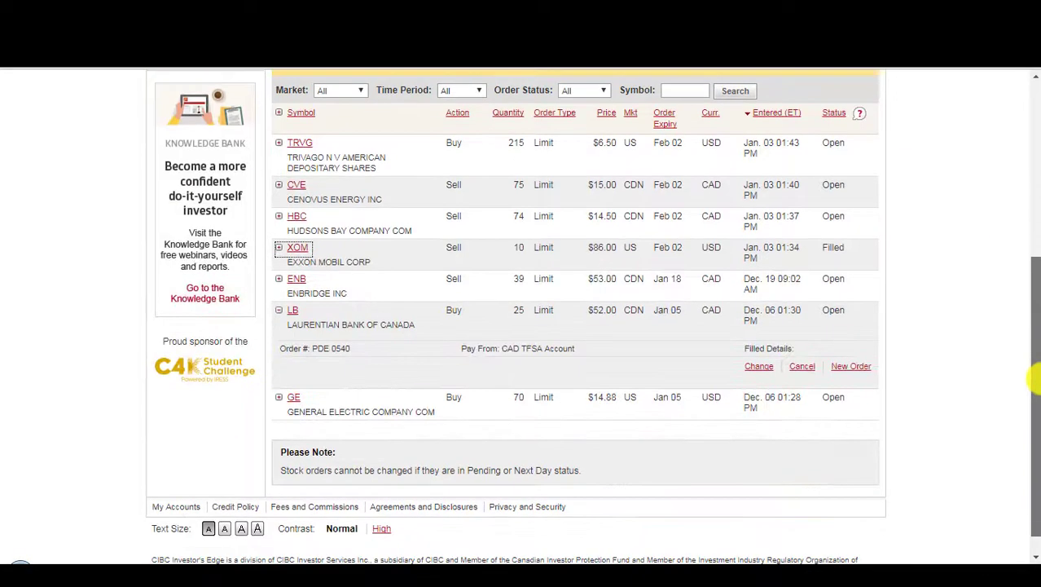
pyautogui.scroll(4, 1033, 379)
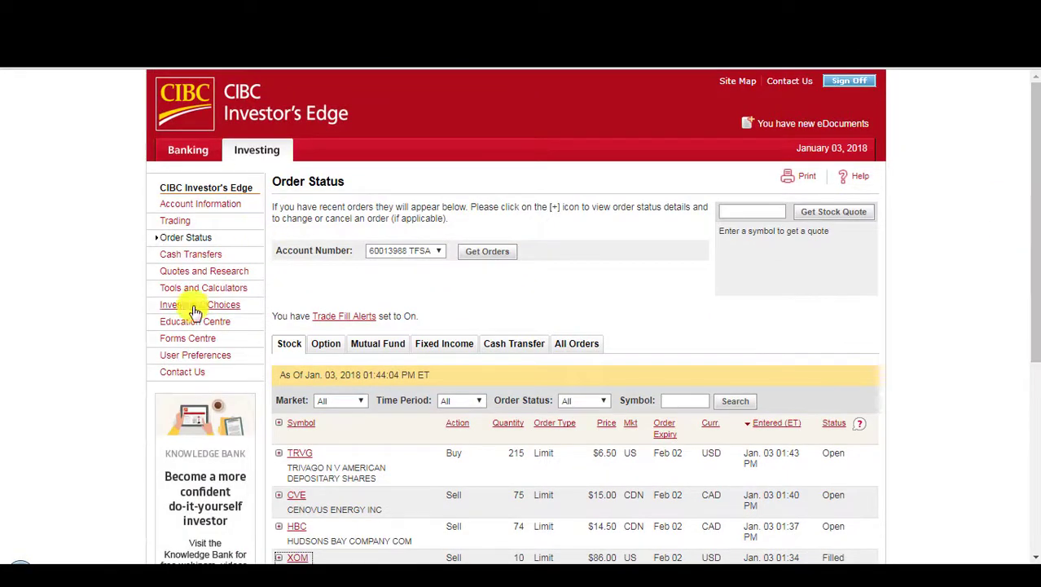
pyautogui.scroll(-3, 1025, 315)
pyautogui.scroll(3, 1025, 314)
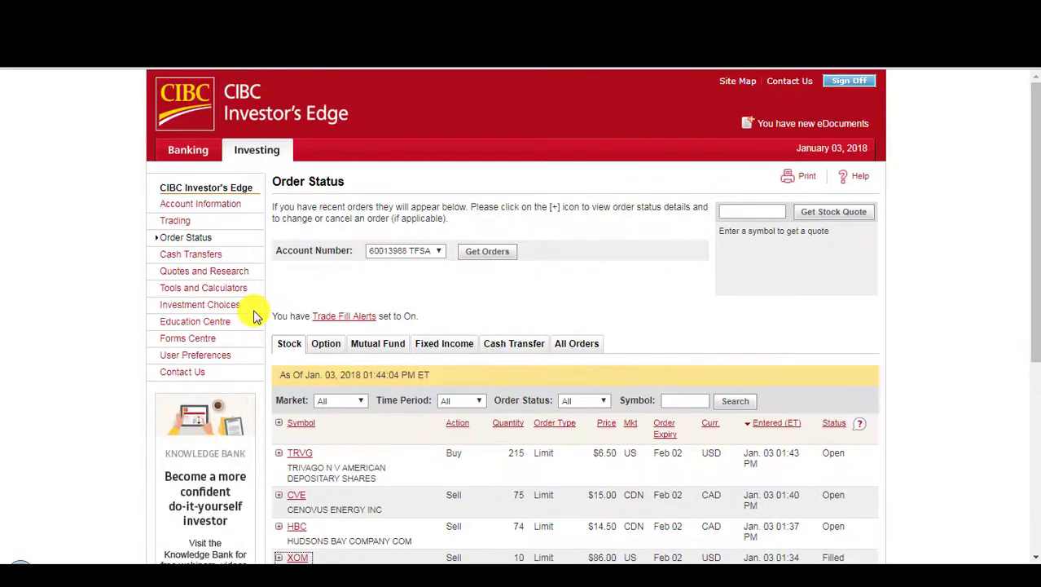
# - Add BNS to My Quote Lists in Quotes and Research
pyautogui.click(194, 271)
pyautogui.click(337, 315)
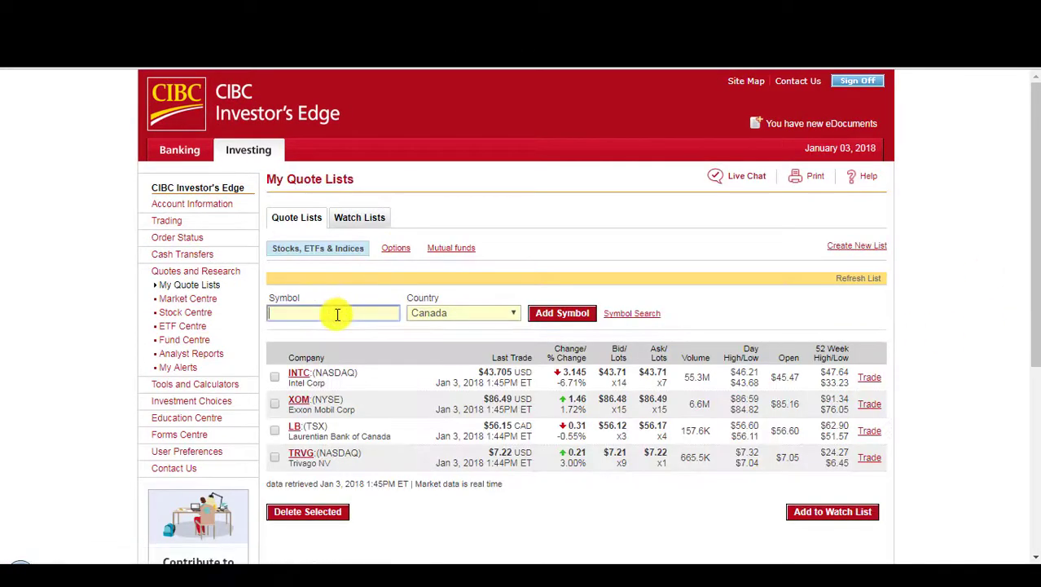
pyautogui.write('bns')
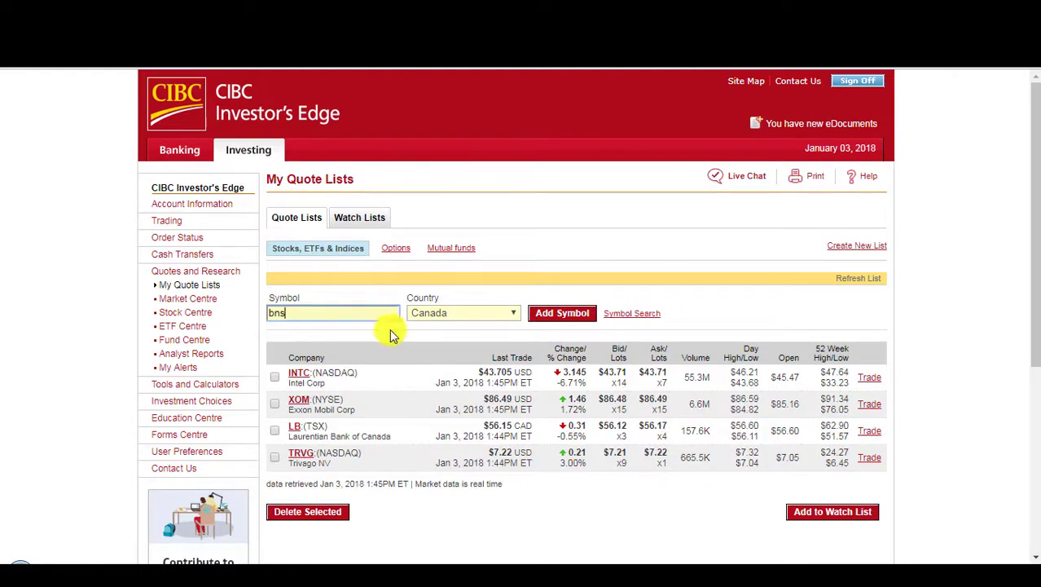
pyautogui.click(554, 315)
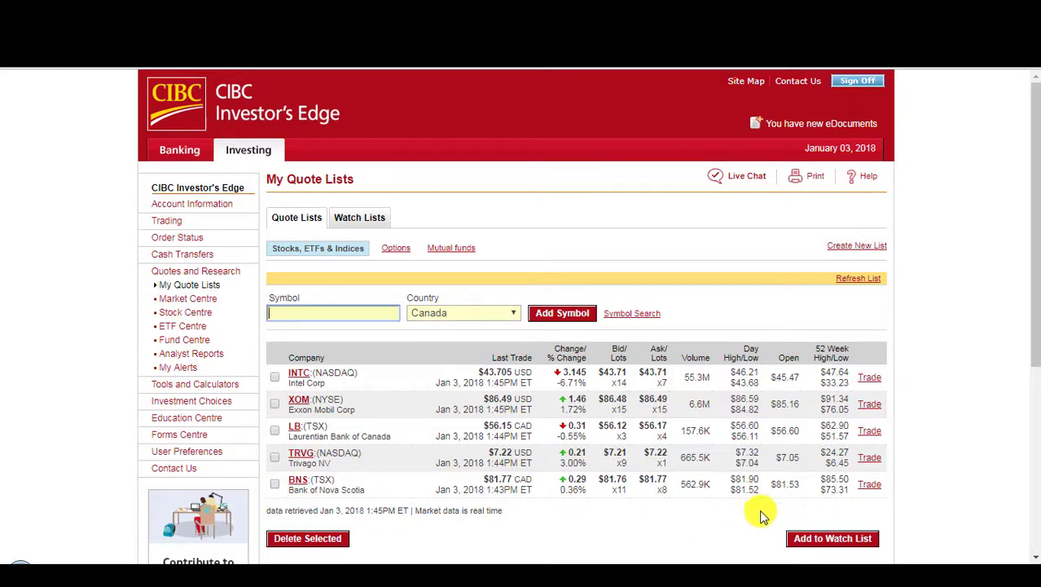
# - Start a BNS buy order from its quote row, paying from the CAD TFSA Account
pyautogui.click(869, 488)
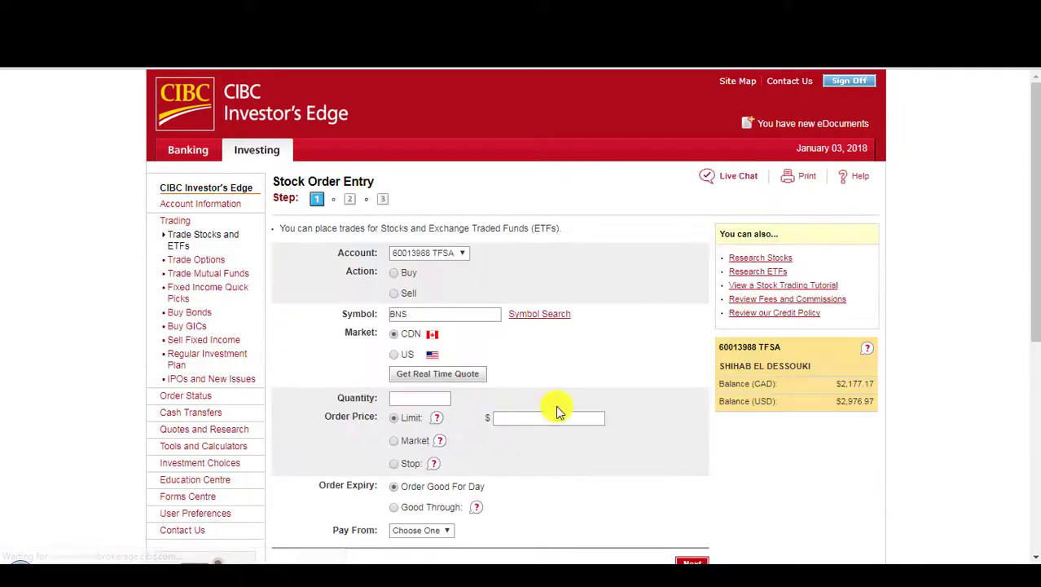
pyautogui.click(394, 273)
pyautogui.scroll(-2, 399, 281)
pyautogui.click(435, 395)
pyautogui.click(432, 417)
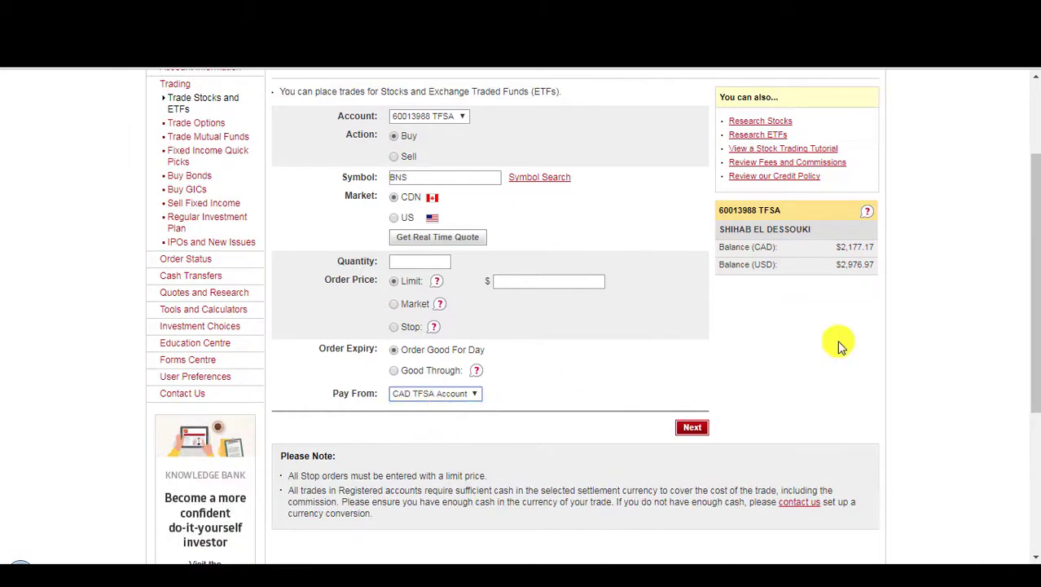
pyautogui.scroll(1, 1011, 269)
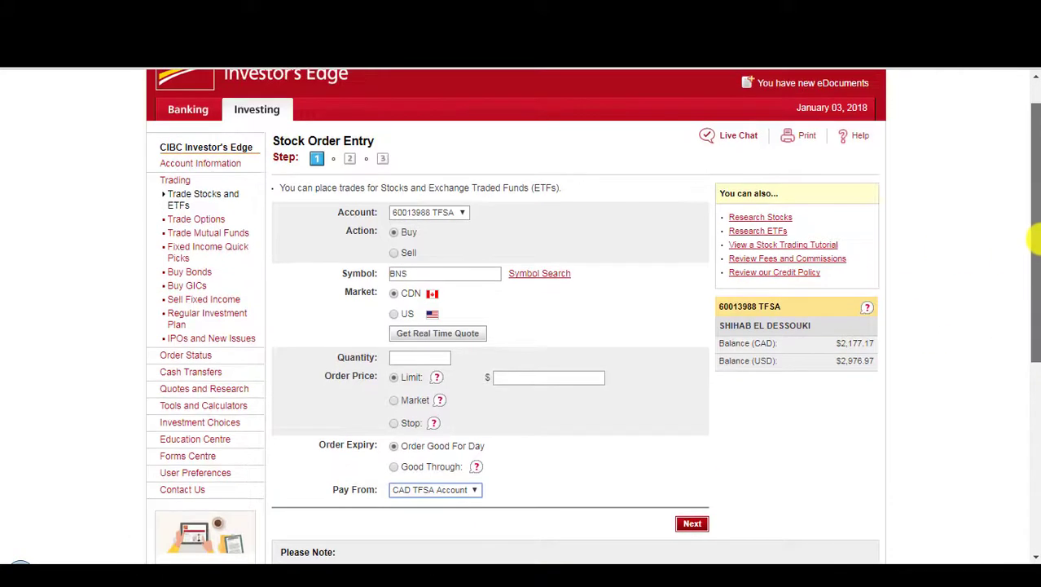
pyautogui.scroll(-1, 1022, 319)
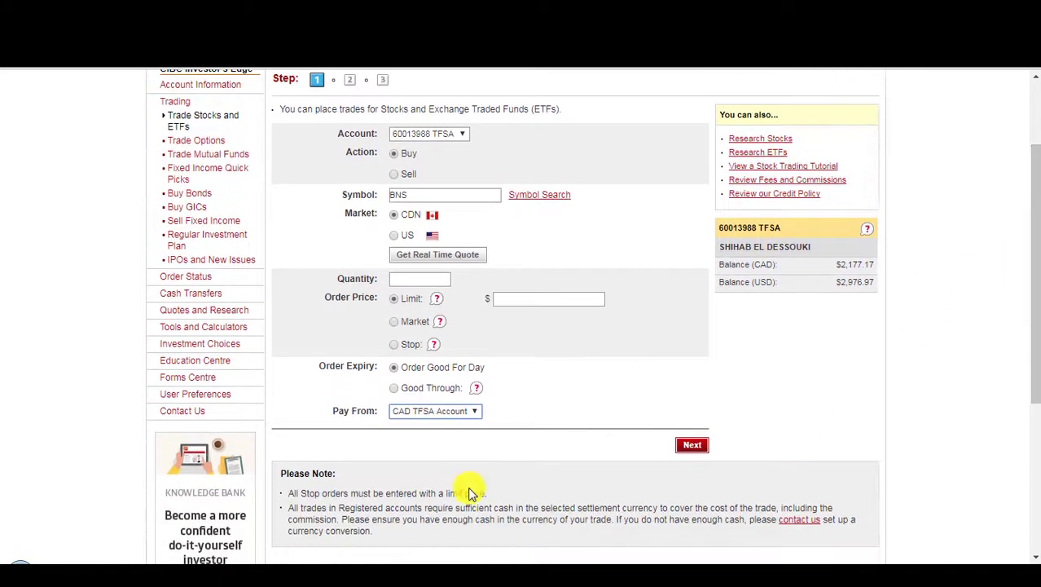
# - Work out how many shares $2170 buys at $77, checking the one-year chart
pyautogui.click(310, 562)
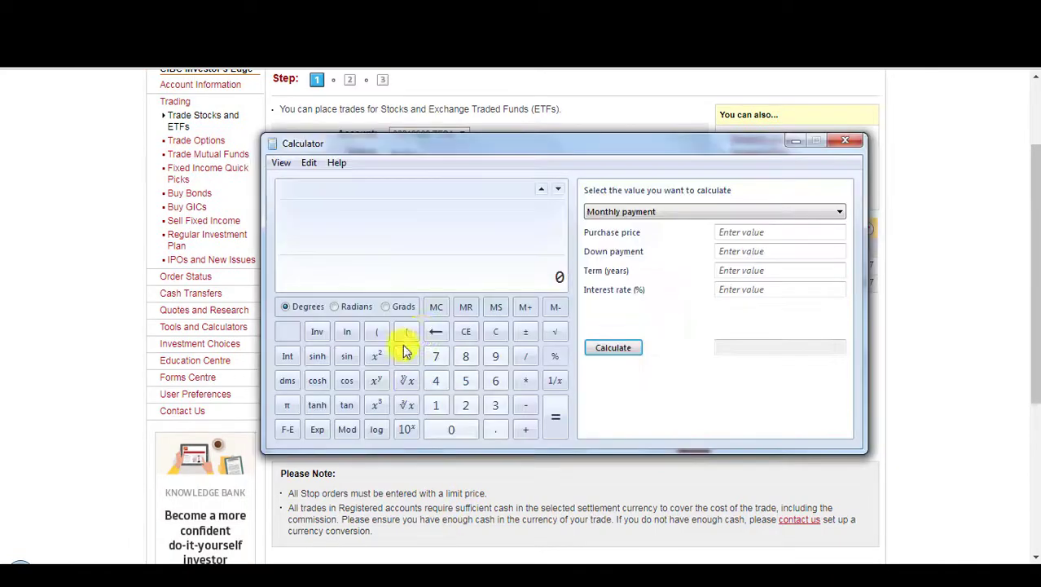
pyautogui.moveTo(576, 159); pyautogui.dragTo(580, 194)
pyautogui.moveTo(585, 233); pyautogui.dragTo(686, 296)
pyautogui.write('21')
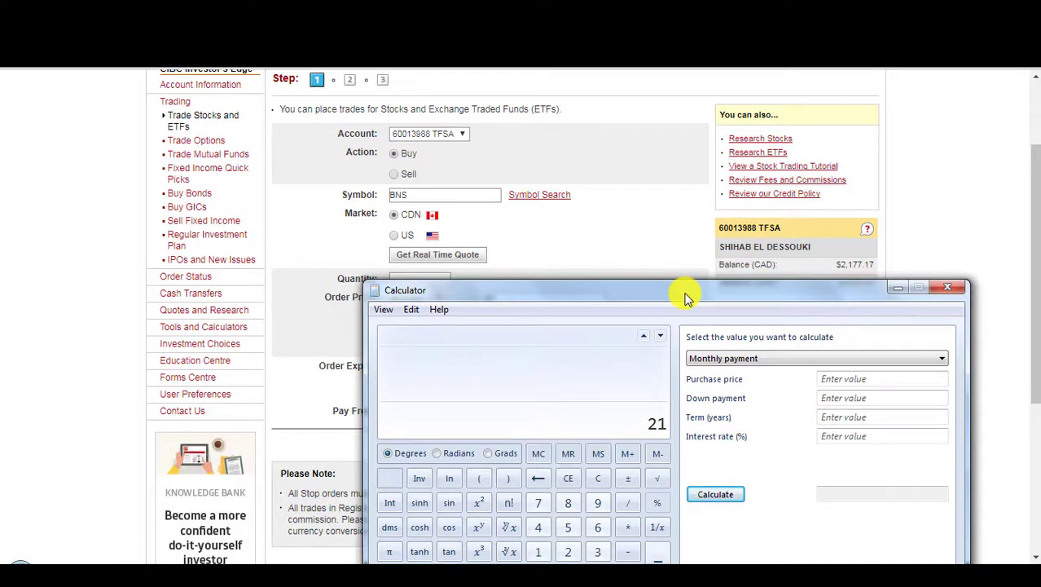
pyautogui.write('70')
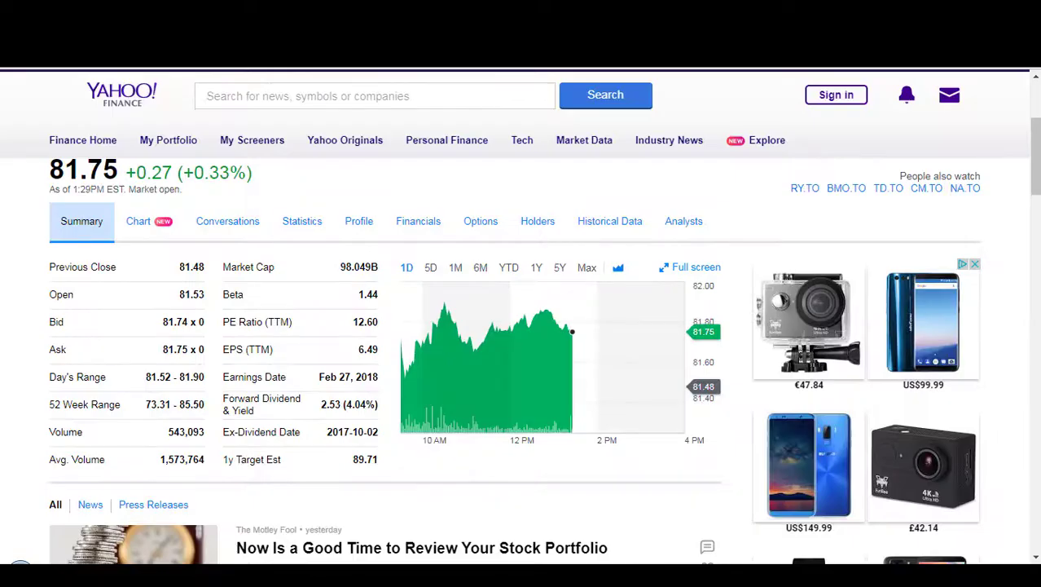
pyautogui.click(537, 273)
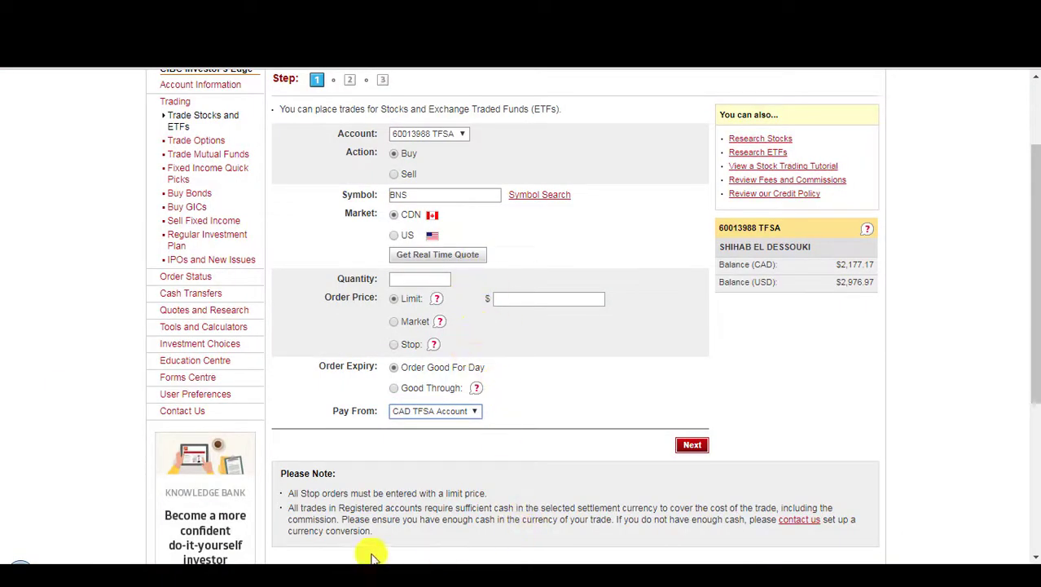
pyautogui.click(303, 564)
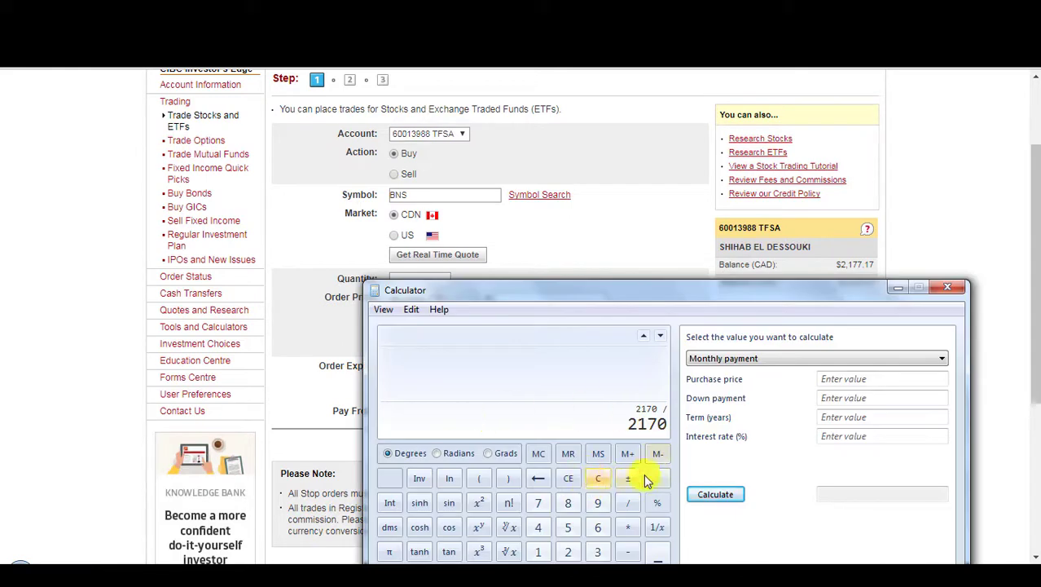
pyautogui.press('Return')
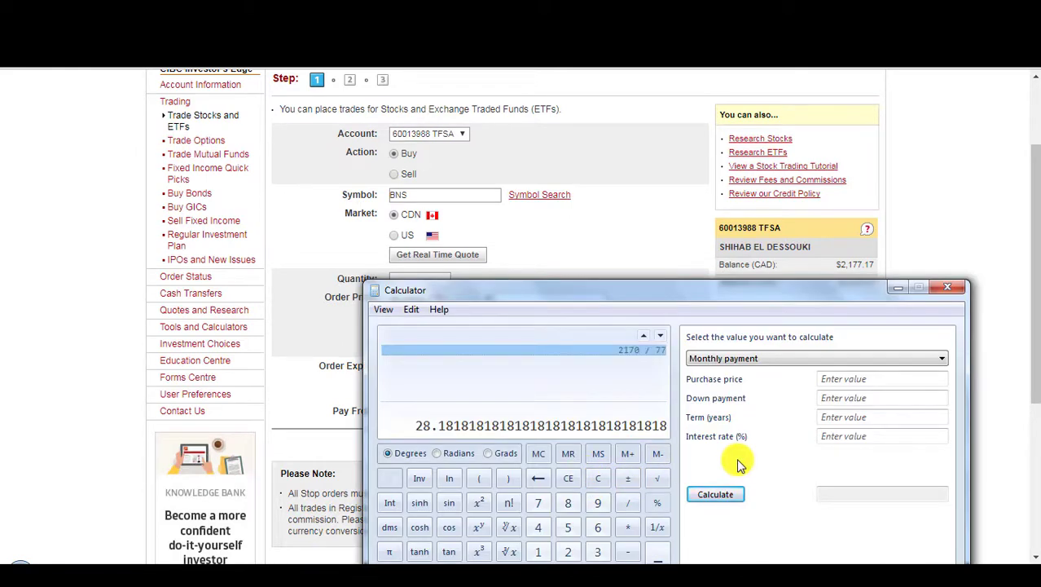
pyautogui.click(947, 289)
# - Enter 28 shares at a $77 limit, Good Through, from CAD TFSA, and continue to Verify
pyautogui.click(413, 280)
pyautogui.write('28')
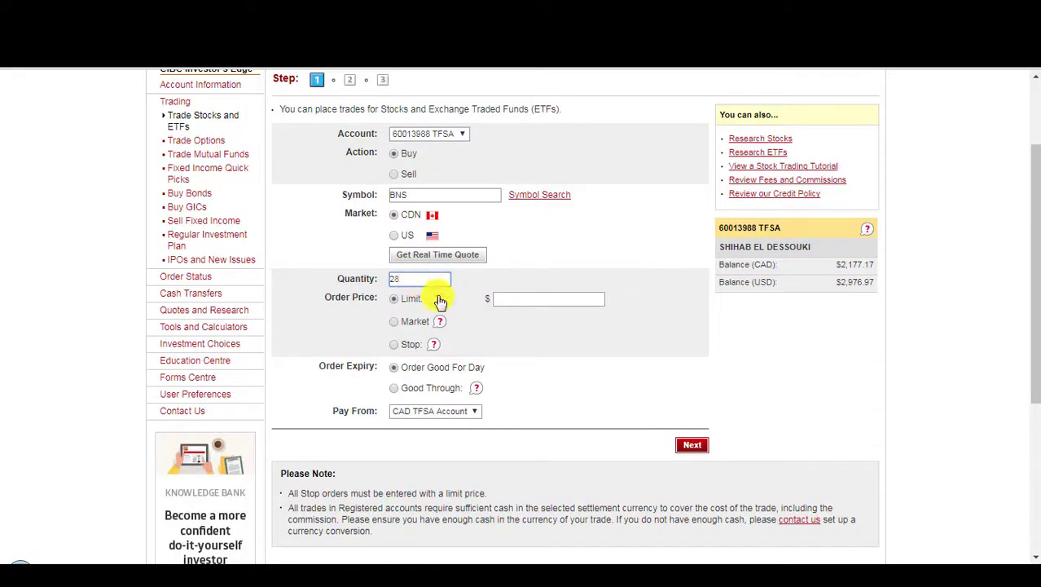
pyautogui.click(519, 299)
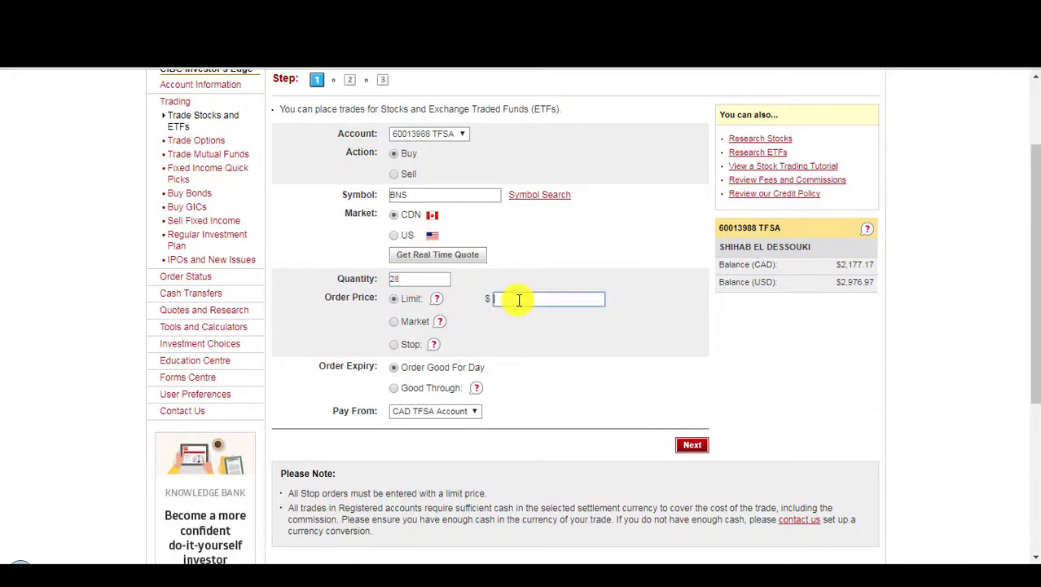
pyautogui.click(421, 388)
pyautogui.click(432, 412)
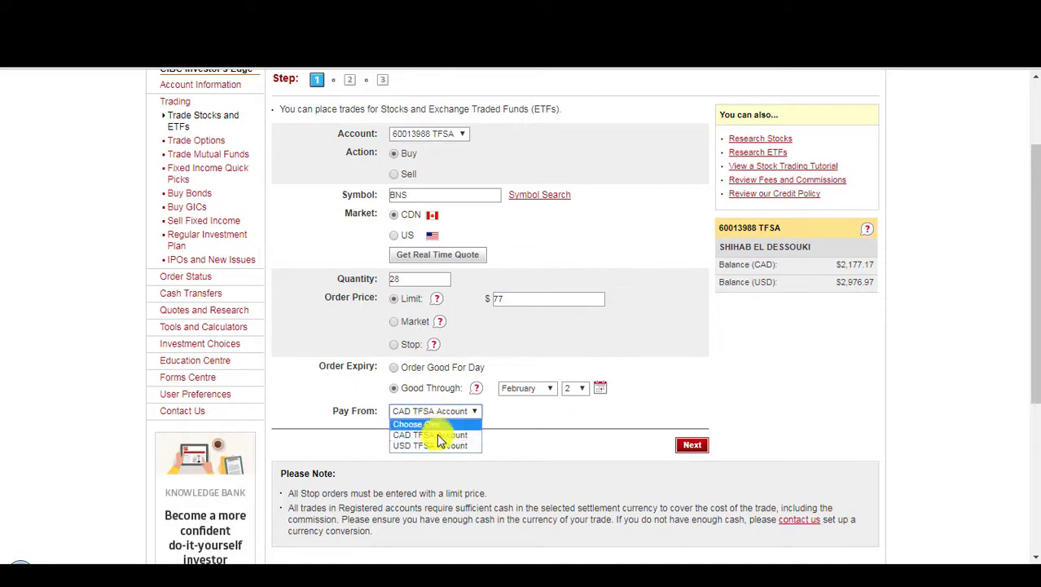
pyautogui.click(436, 435)
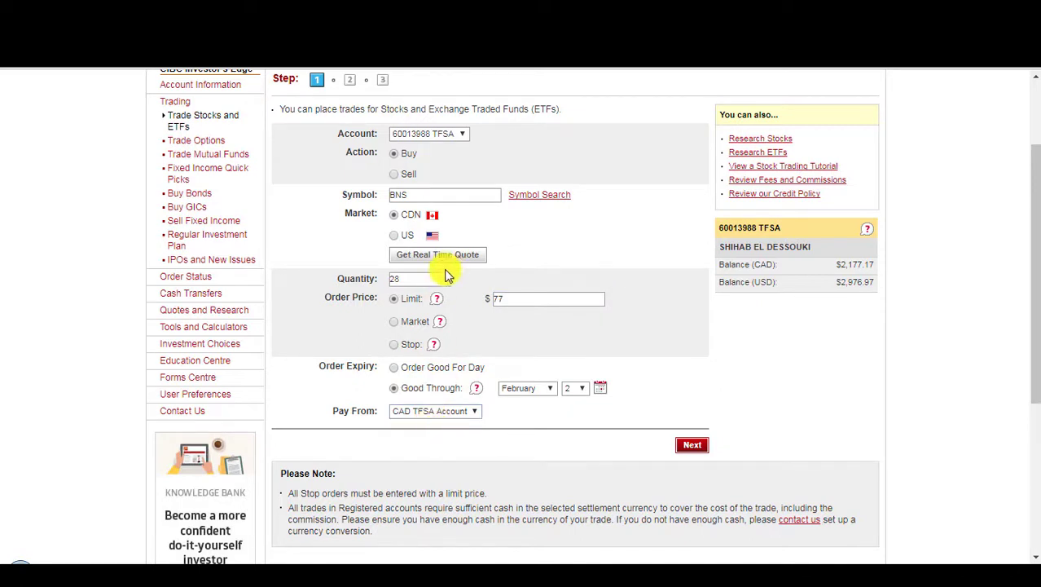
pyautogui.click(691, 448)
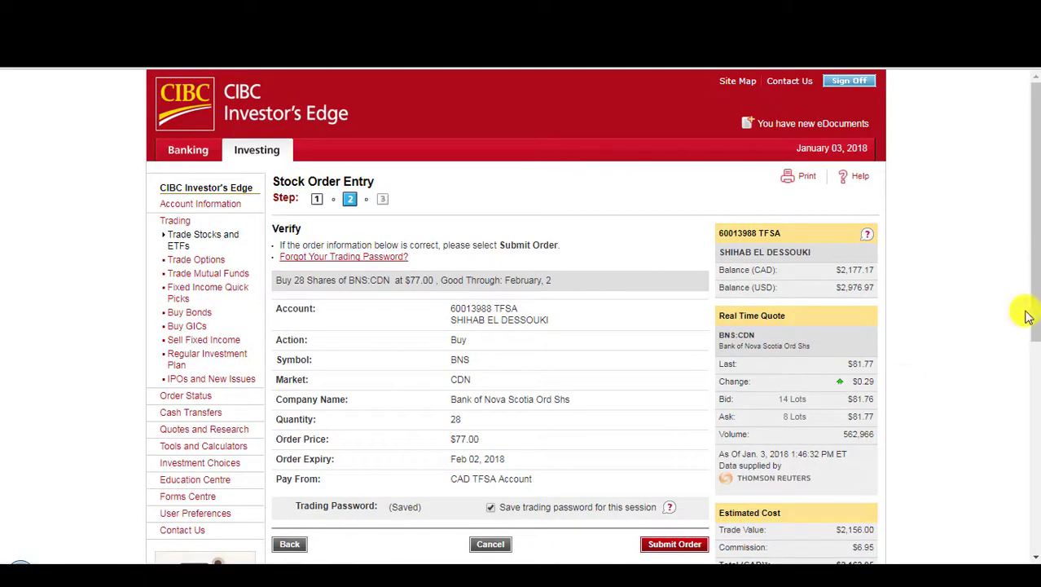
# - Submit the 28-share BNS buy at $77.00 and go to Quotes and Research
pyautogui.moveTo(1034, 240); pyautogui.dragTo(1033, 314)
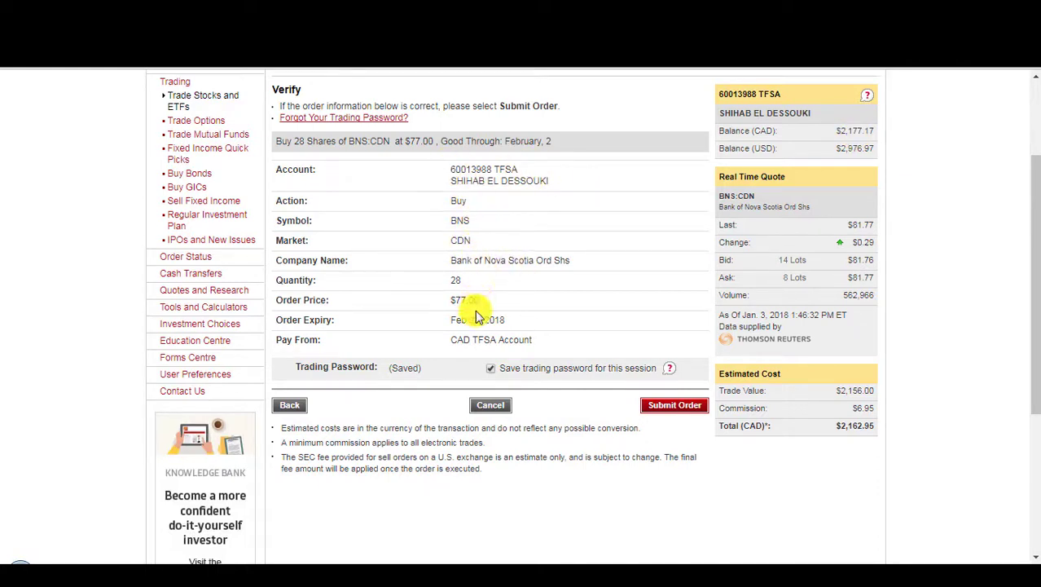
pyautogui.click(676, 410)
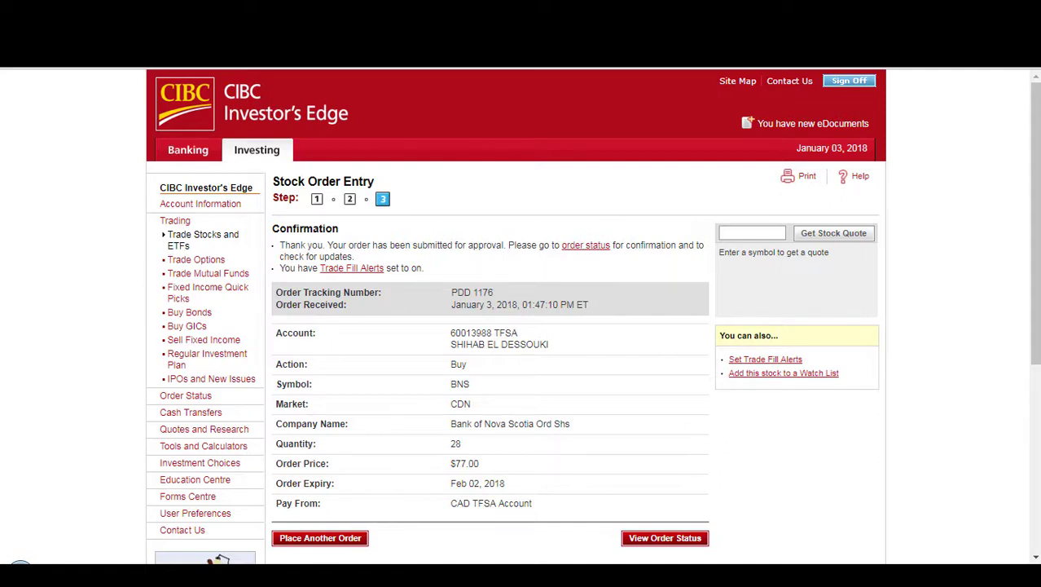
pyautogui.click(213, 428)
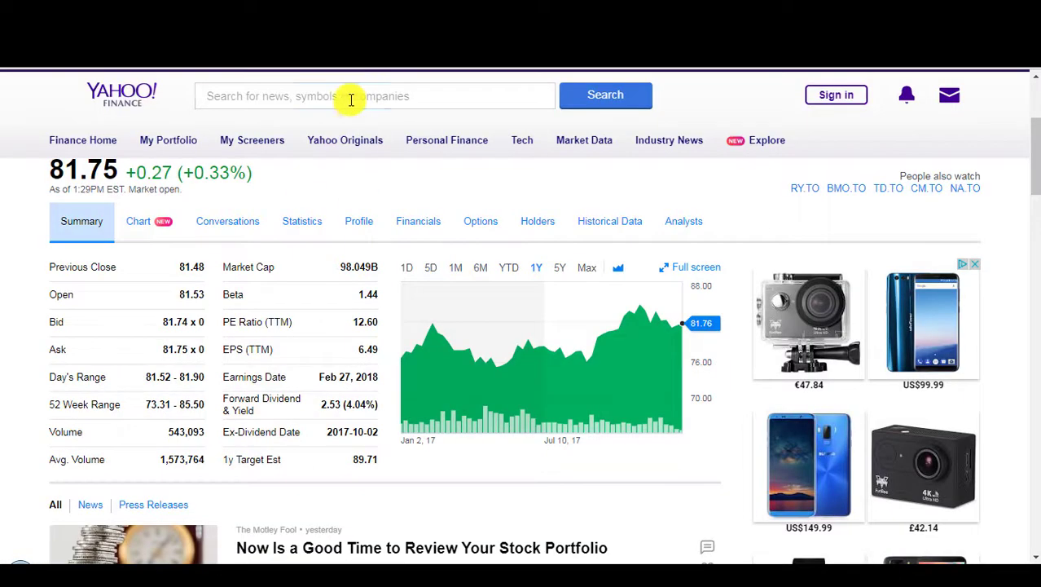
# - Look up NYMT on Yahoo Finance and select its 12.70% dividend yield
pyautogui.click(351, 99)
pyautogui.write('nymt')
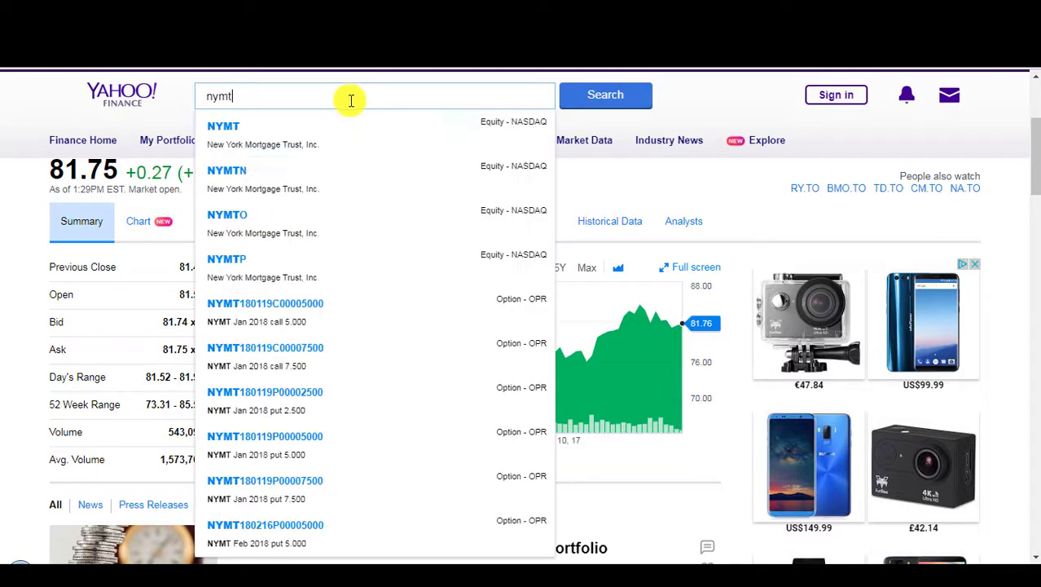
pyautogui.click(329, 137)
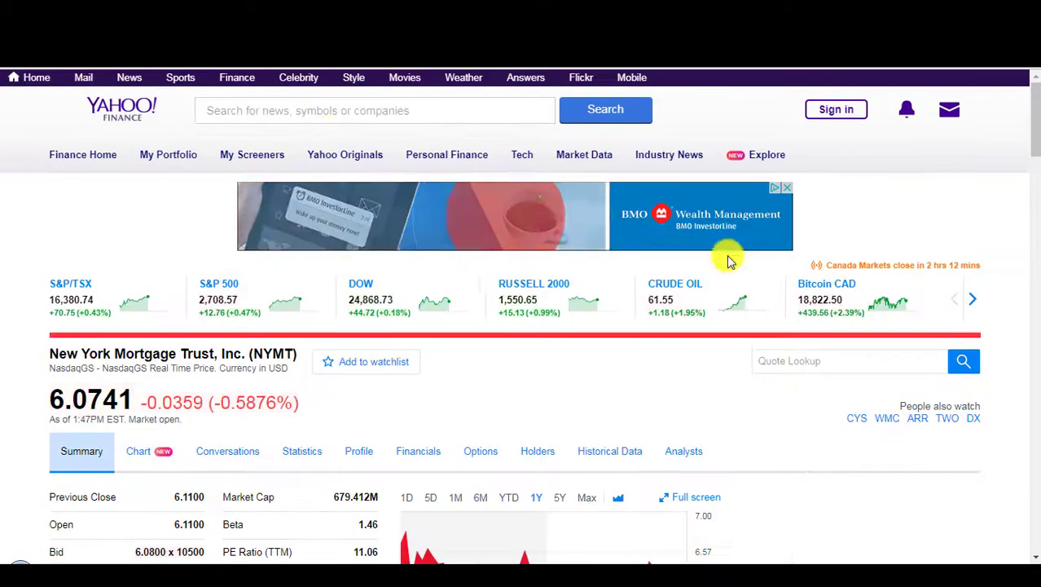
pyautogui.moveTo(1034, 166)
pyautogui.mouseDown()
pyautogui.moveTo(1033, 214)
pyautogui.moveTo(1035, 167)
pyautogui.mouseUp()
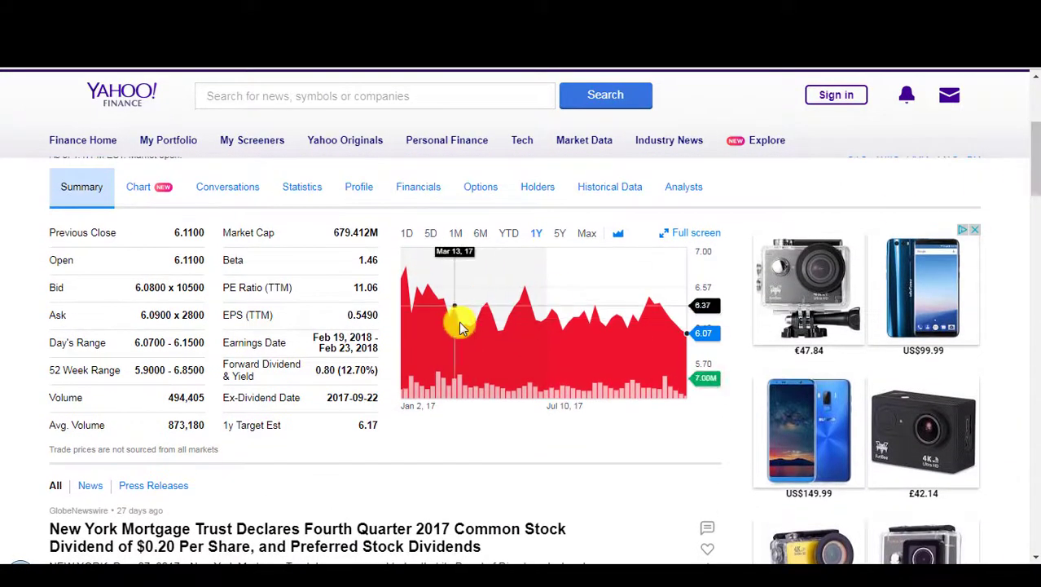
pyautogui.doubleClick(352, 370)
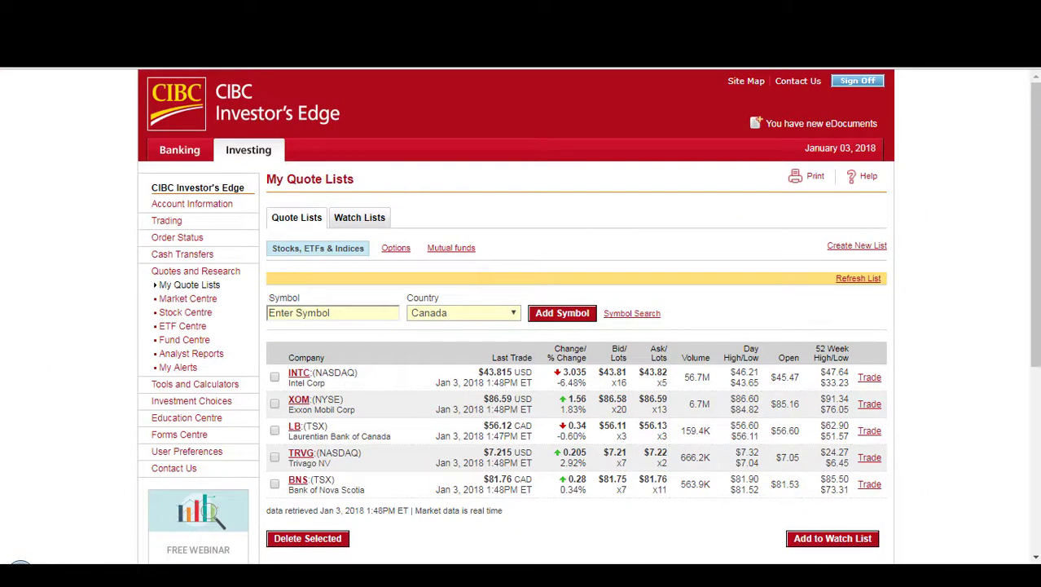
# - Add NYMT with country US to the quote list
pyautogui.click(329, 311)
pyautogui.write('nymt')
pyautogui.click(445, 312)
pyautogui.click(456, 341)
pyautogui.click(557, 319)
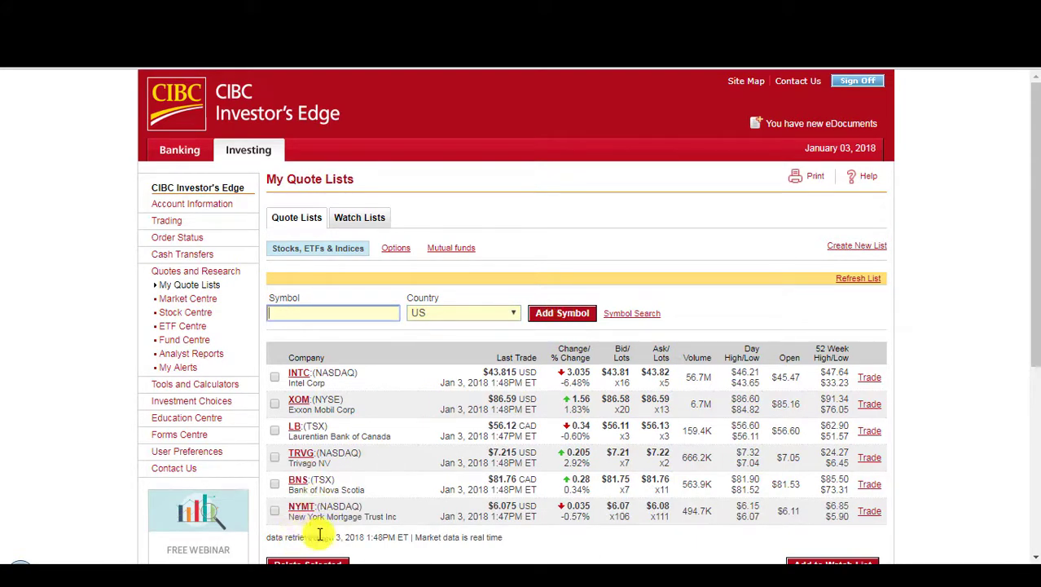
# - Open NYMT's Stock Centre Reports and view the Morningstar, NYMTP and 1/02/2018 reports
pyautogui.click(298, 508)
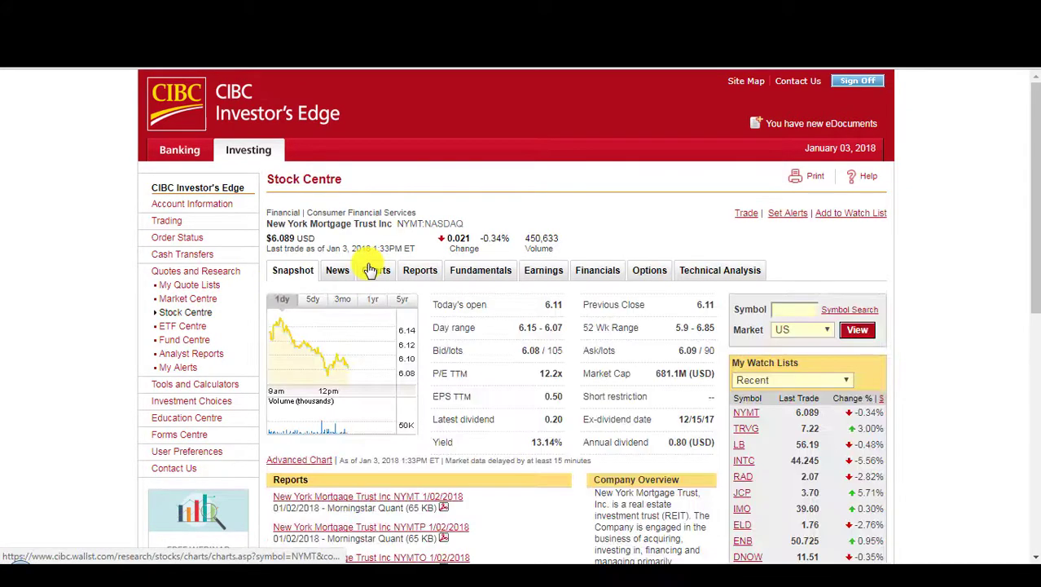
pyautogui.click(429, 274)
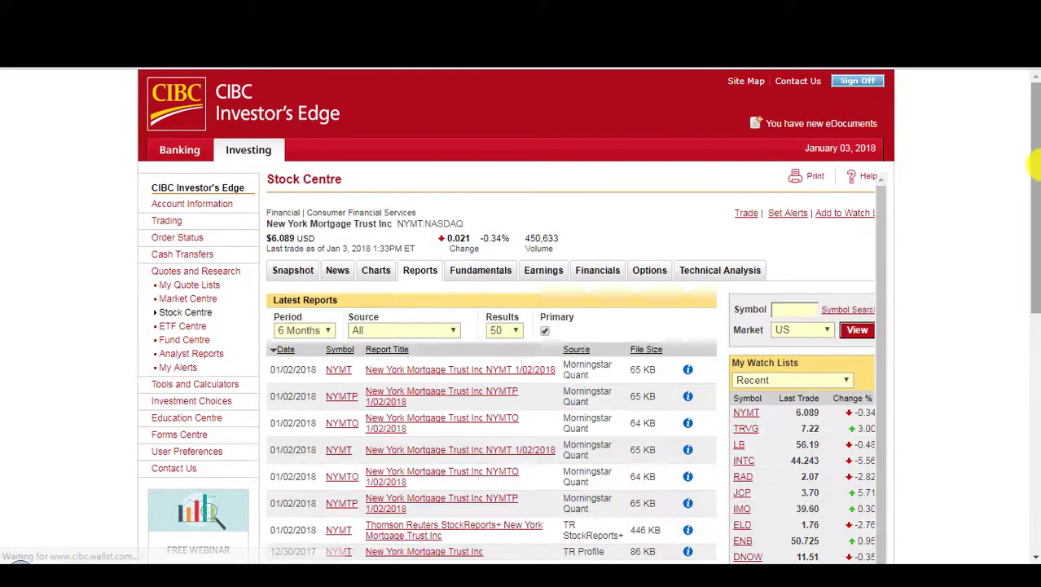
pyautogui.scroll(-2, 1034, 175)
pyautogui.click(533, 251)
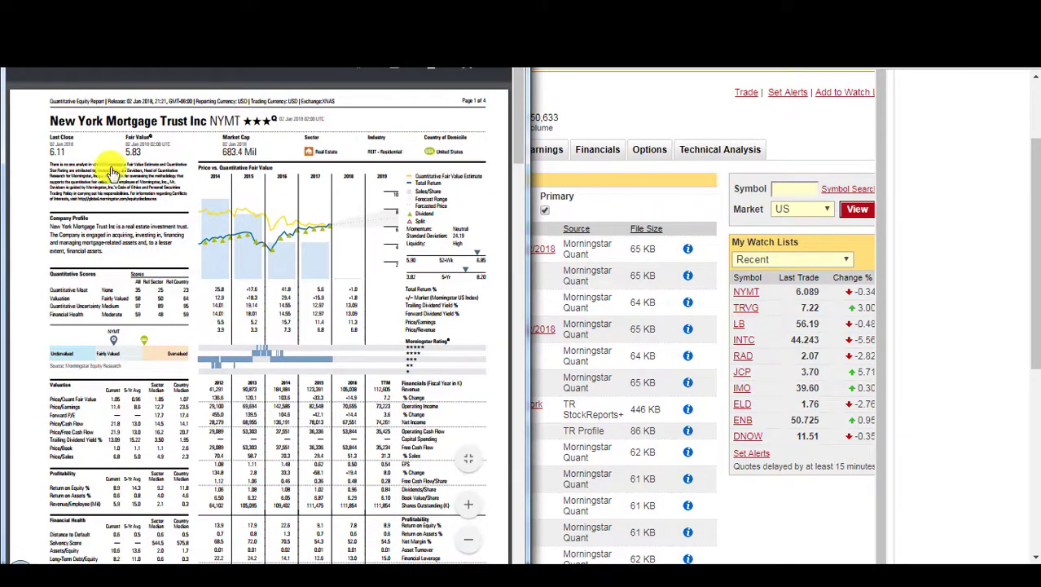
pyautogui.click(468, 66)
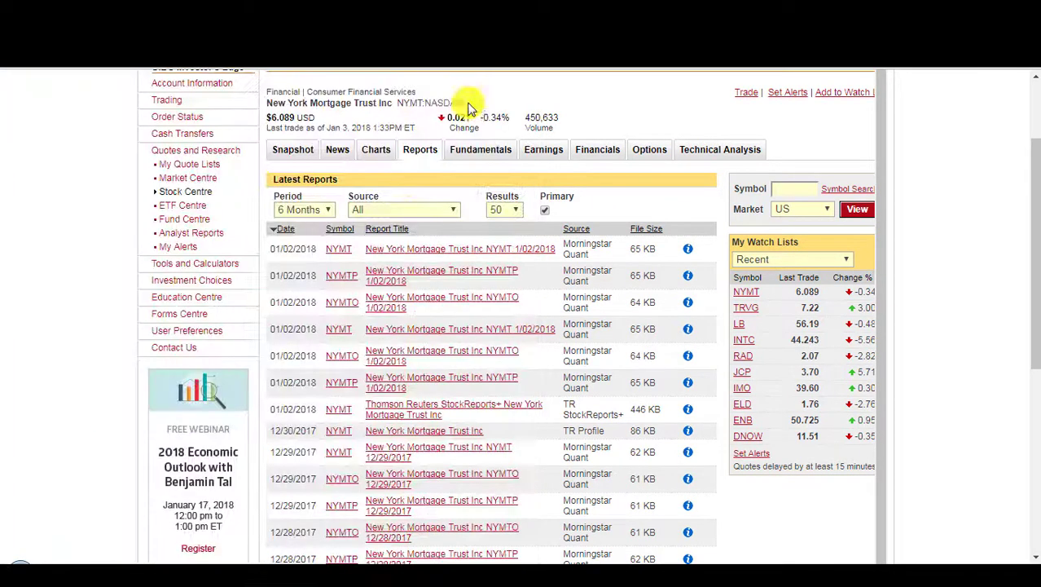
pyautogui.click(434, 271)
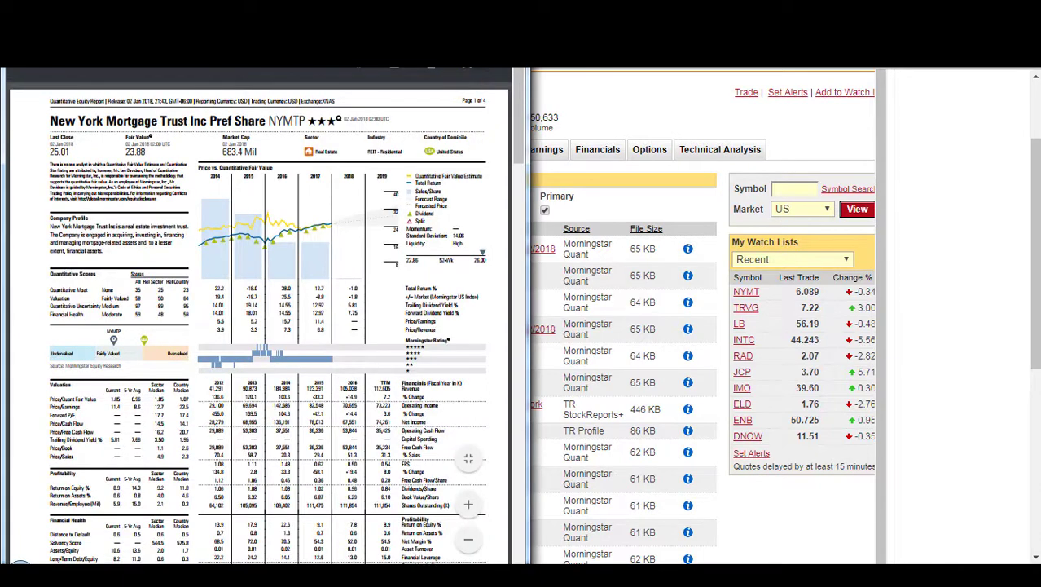
pyautogui.click(469, 67)
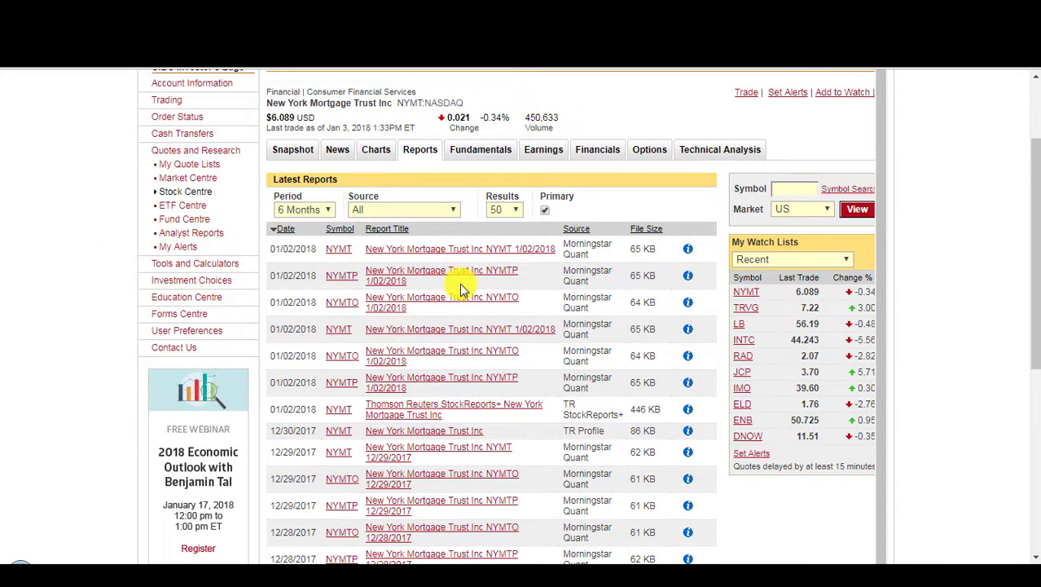
pyautogui.click(469, 331)
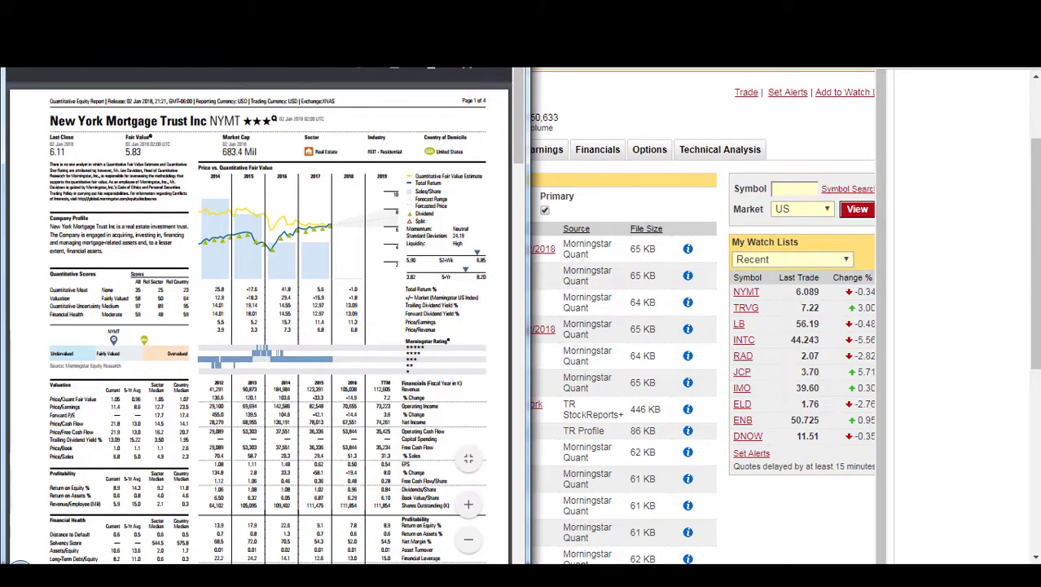
pyautogui.click(468, 67)
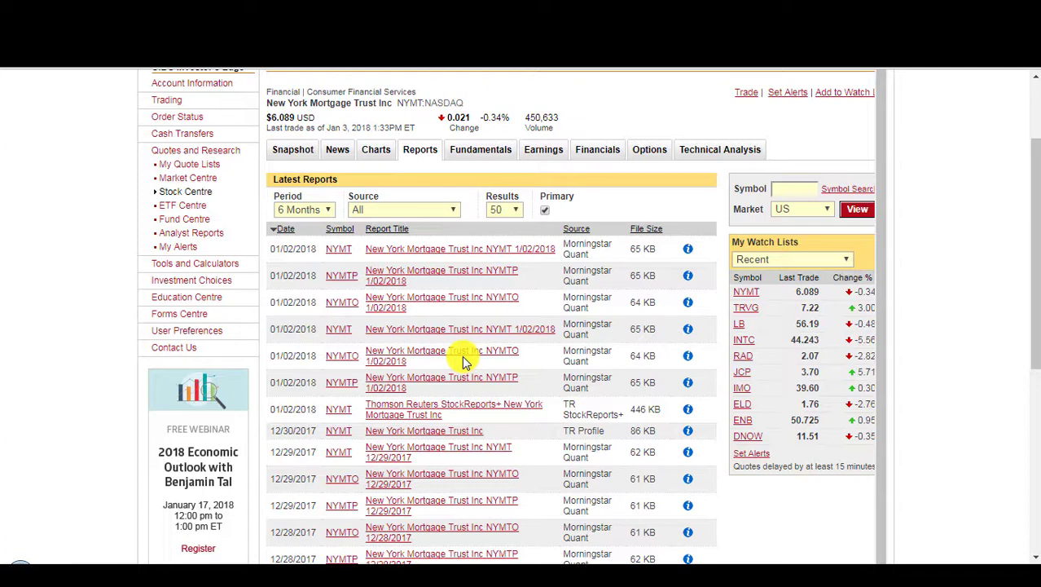
pyautogui.scroll(2, 1033, 244)
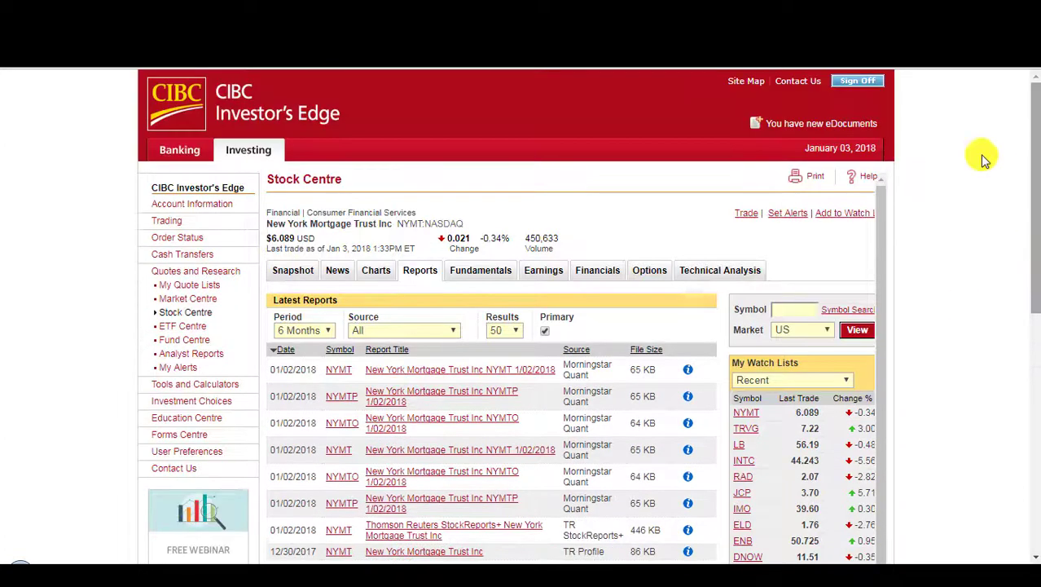
# - Load Account Holdings for the TFSA USD sub-account
pyautogui.click(187, 210)
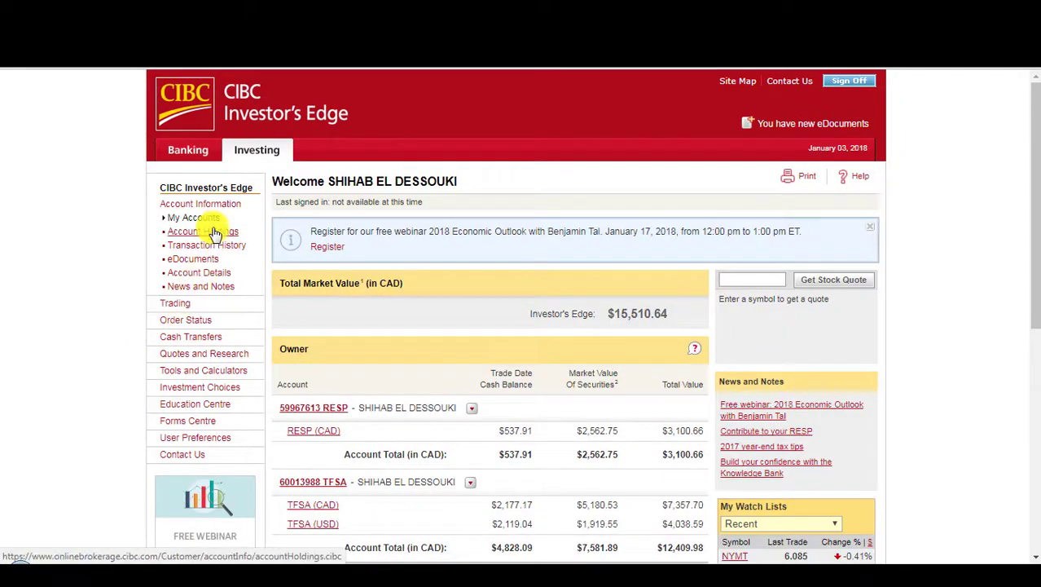
pyautogui.click(214, 235)
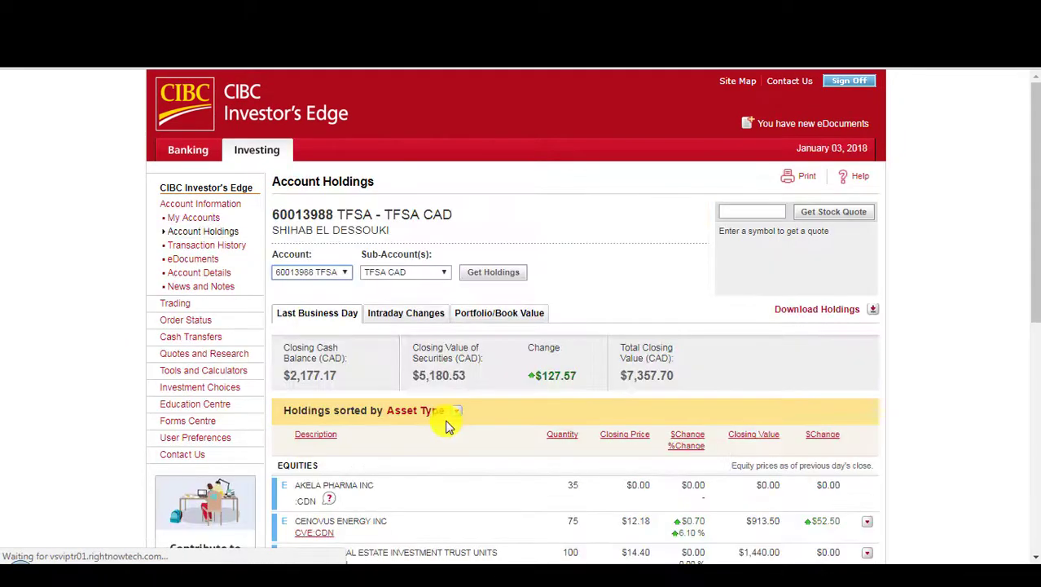
pyautogui.click(442, 272)
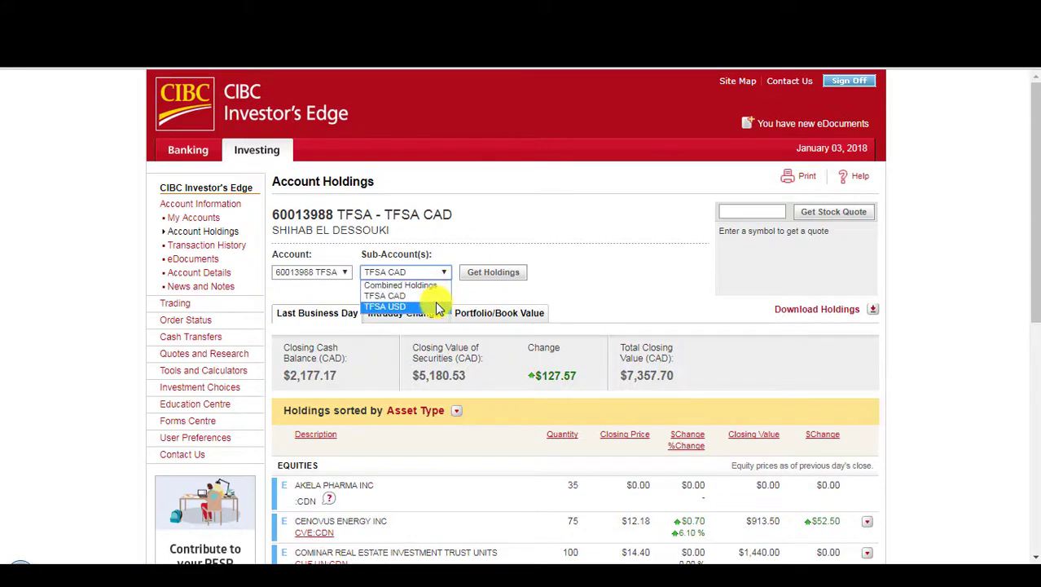
pyautogui.click(437, 301)
pyautogui.click(493, 272)
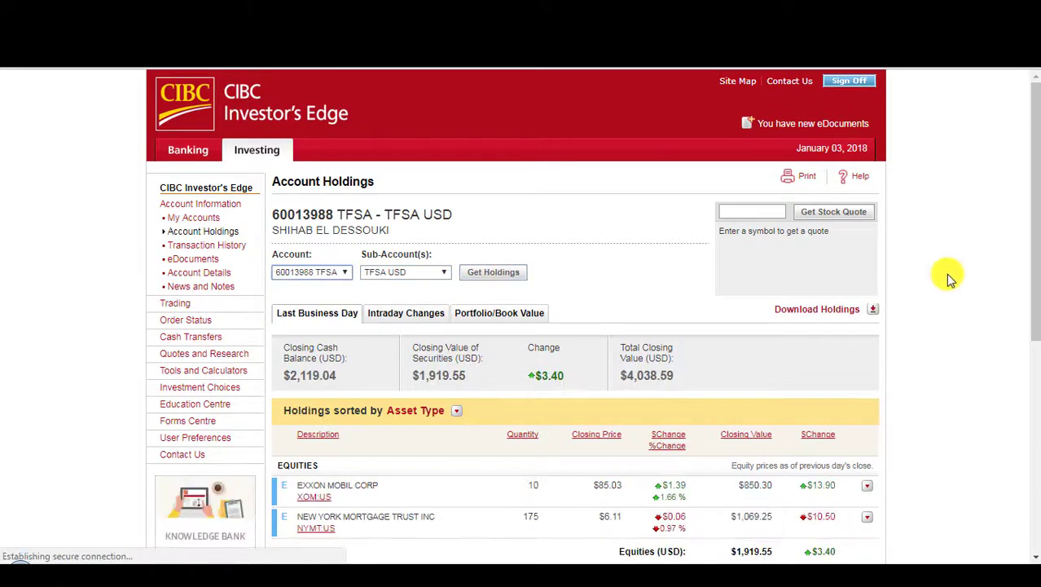
pyautogui.moveTo(1035, 261); pyautogui.dragTo(1034, 334)
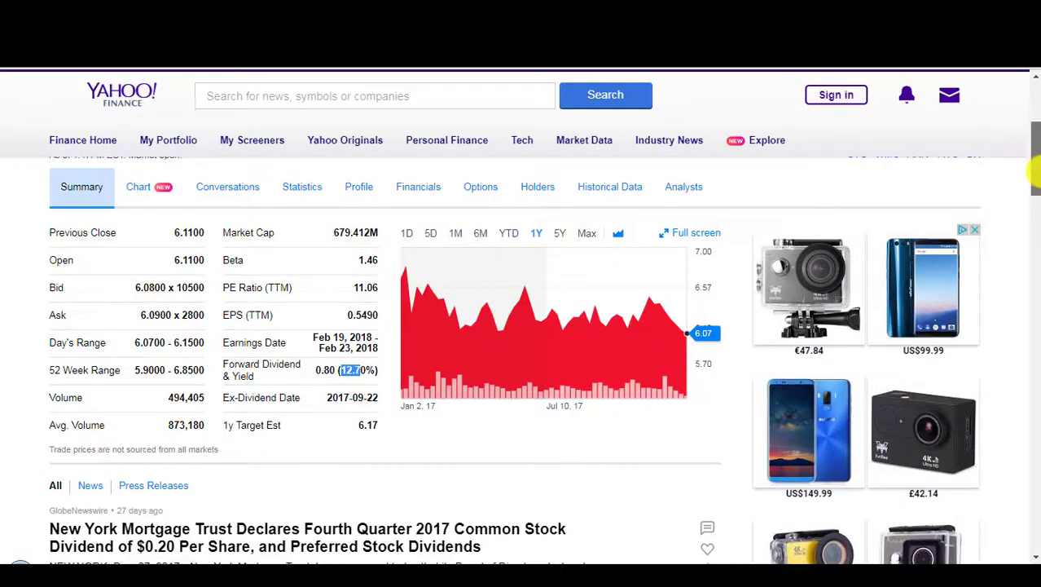
pyautogui.moveTo(1033, 150); pyautogui.dragTo(1035, 199)
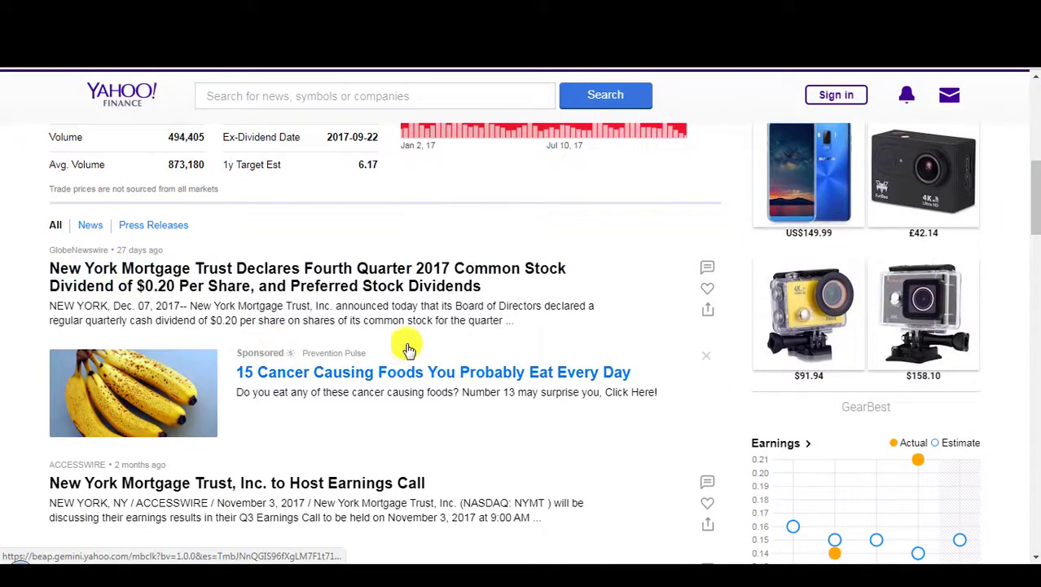
pyautogui.click(1035, 261)
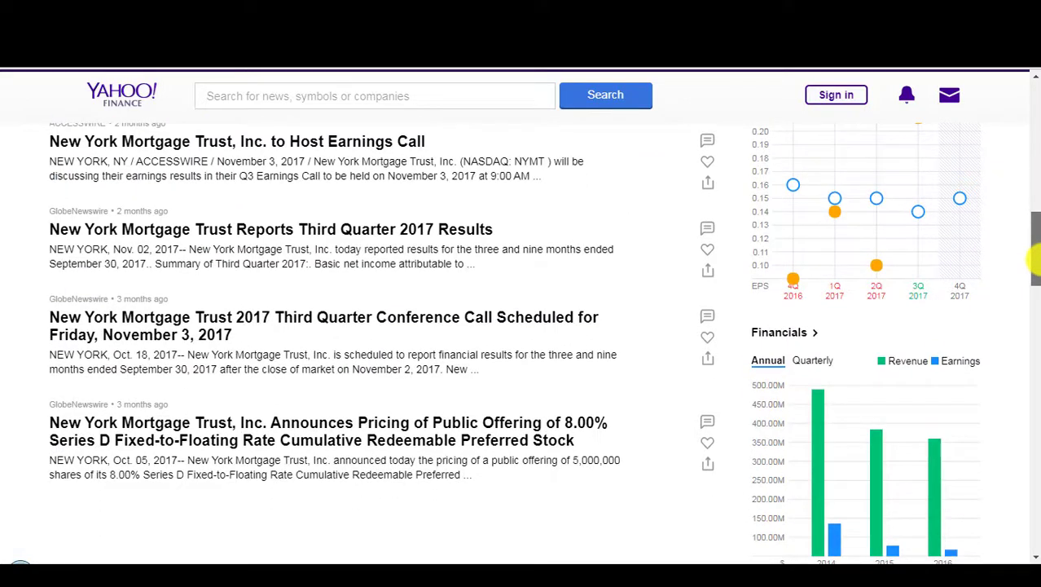
pyautogui.moveTo(1034, 261); pyautogui.dragTo(1033, 77)
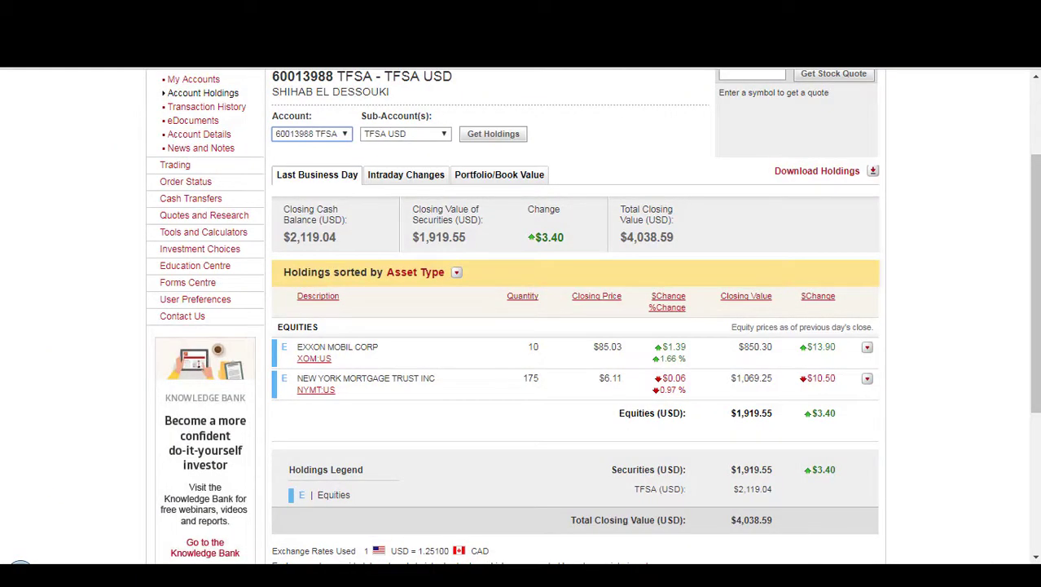
# - Return to Account Information and start a trade from the NYMT quote row
pyautogui.moveTo(1035, 245)
pyautogui.mouseDown()
pyautogui.moveTo(1035, 171)
pyautogui.moveTo(1035, 260)
pyautogui.mouseUp()
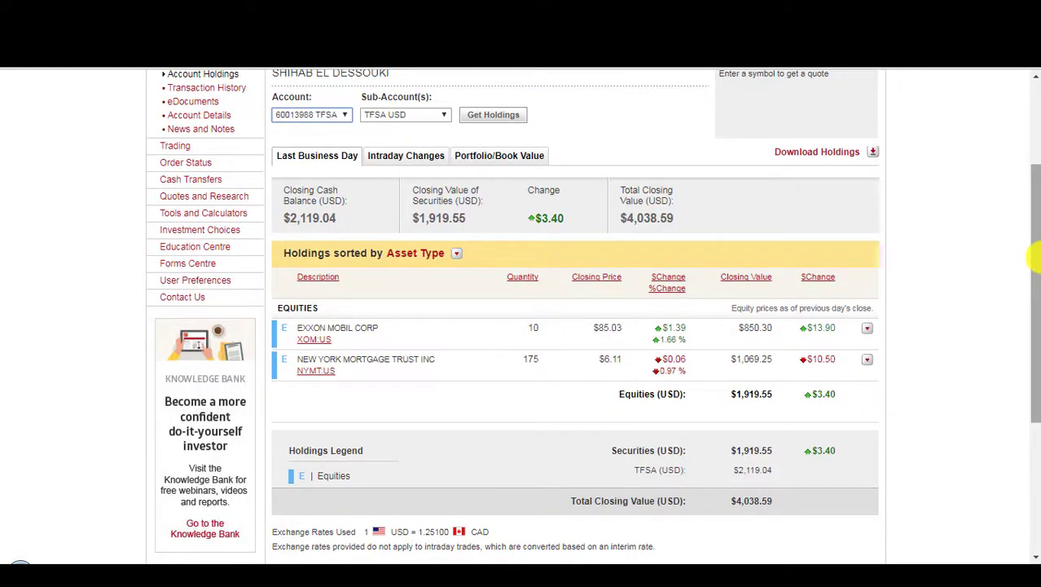
pyautogui.scroll(3, 1035, 147)
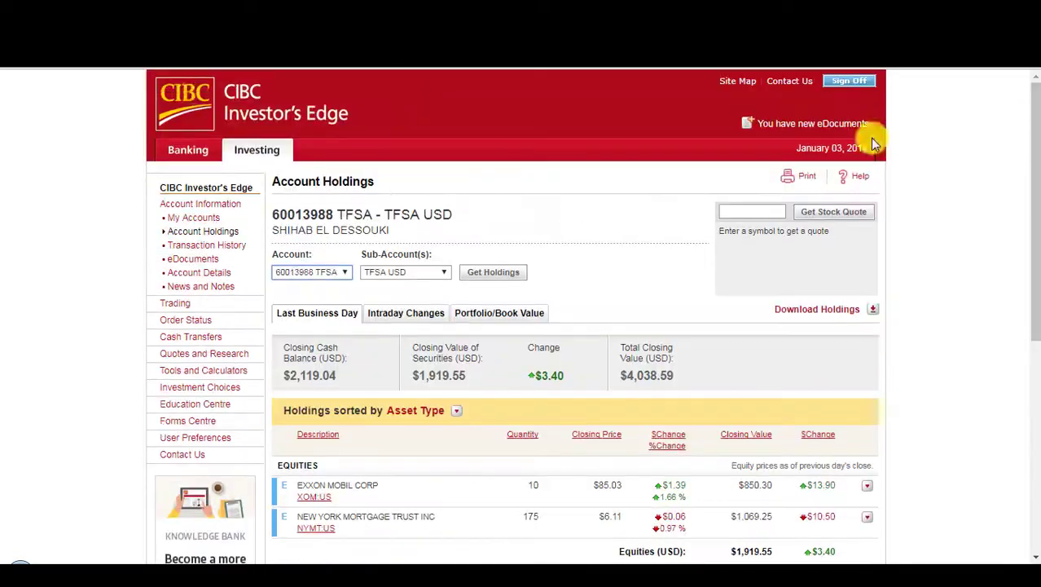
pyautogui.click(196, 208)
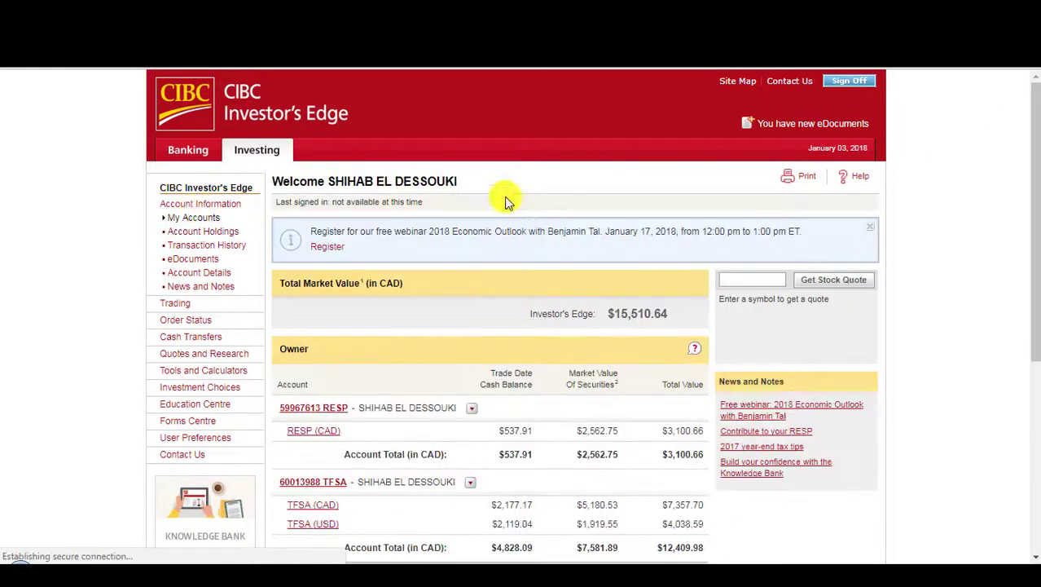
pyautogui.moveTo(1032, 211); pyautogui.dragTo(953, 318)
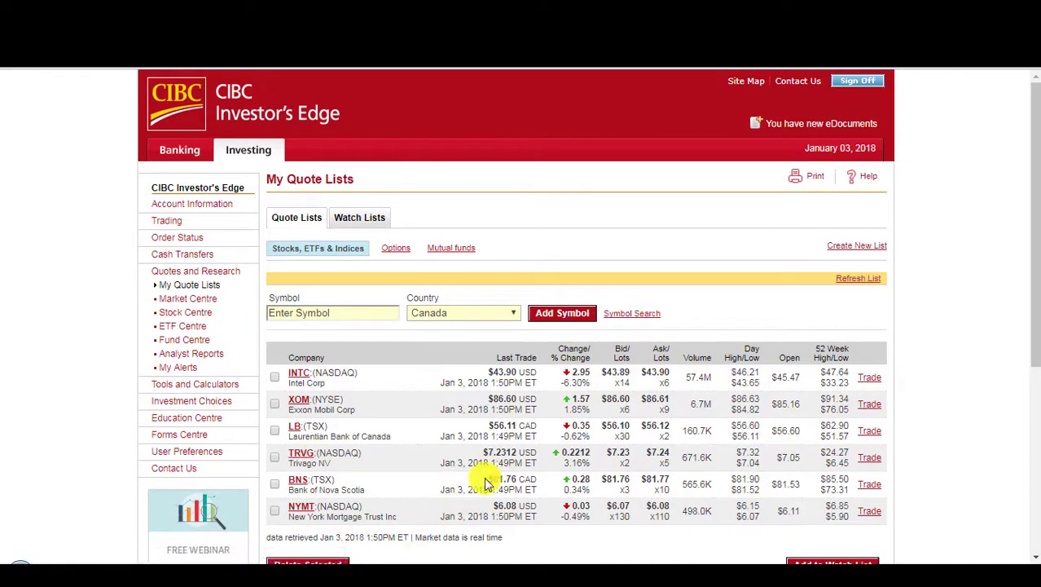
pyautogui.click(876, 516)
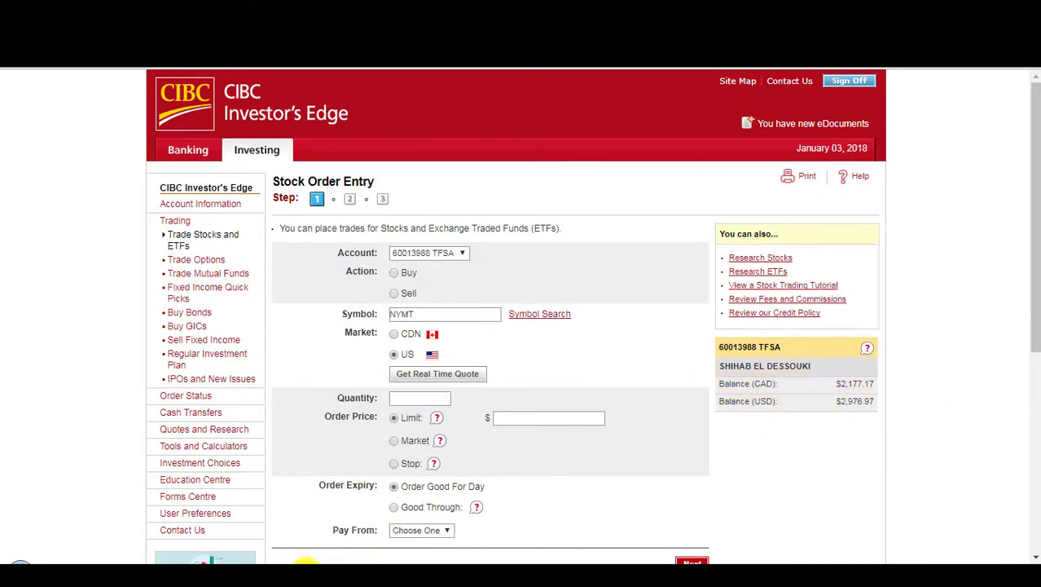
# - Calculate 2976 minus 1400 in Windows Calculator, getting 1576
pyautogui.click(306, 563)
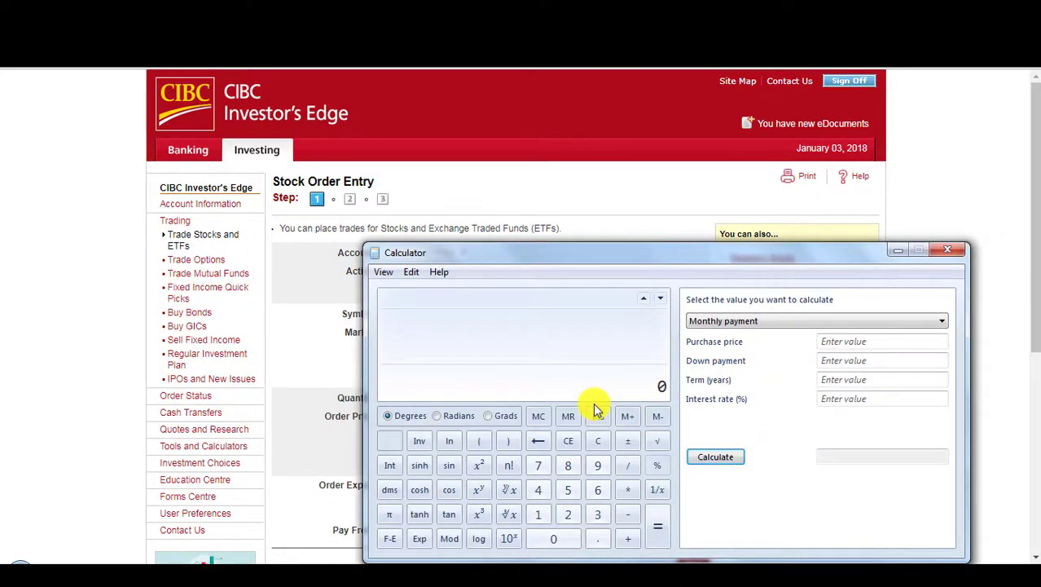
pyautogui.write('76 - 1400')
pyautogui.press('Return')
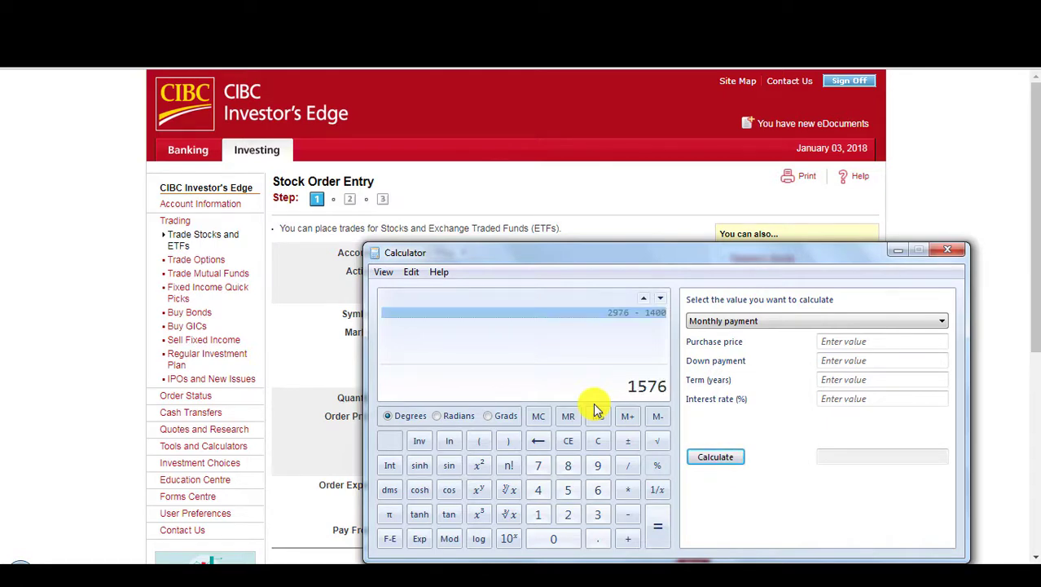
pyautogui.click(947, 250)
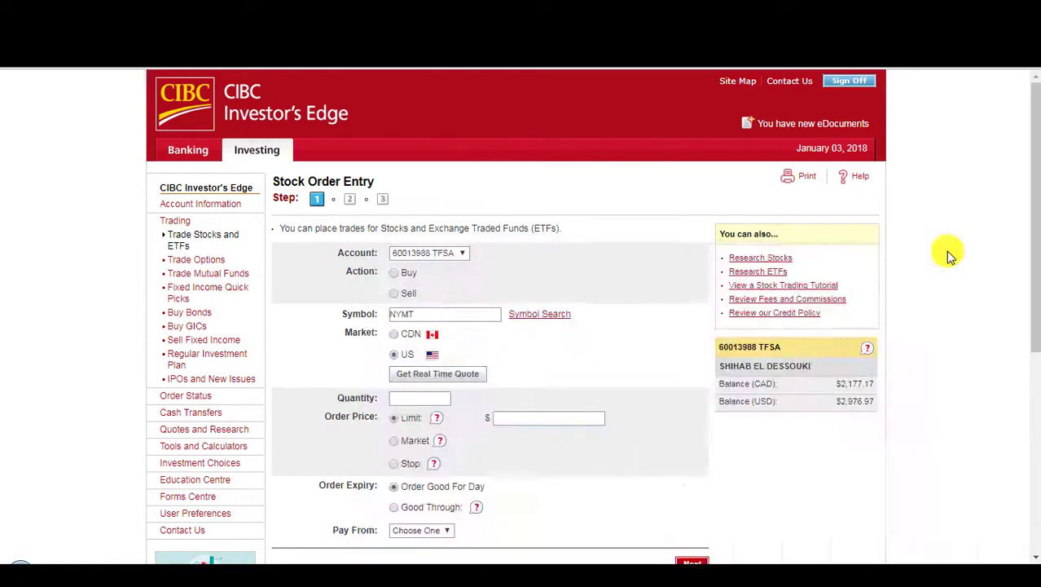
# - Divide 1500 by 5.9 in Calculator to get about 254.24 shares
pyautogui.scroll(-2, 1034, 244)
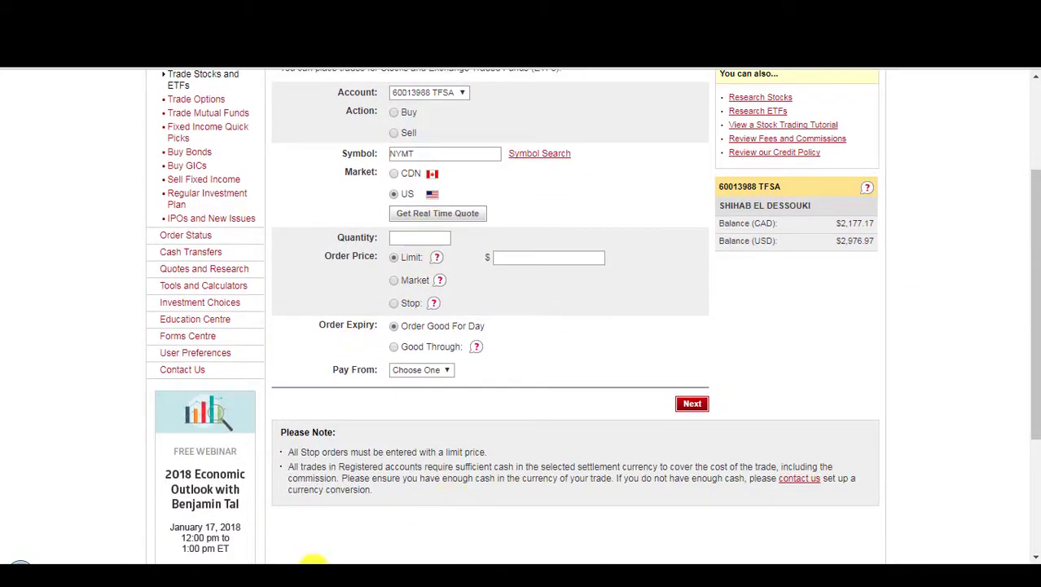
pyautogui.click(314, 562)
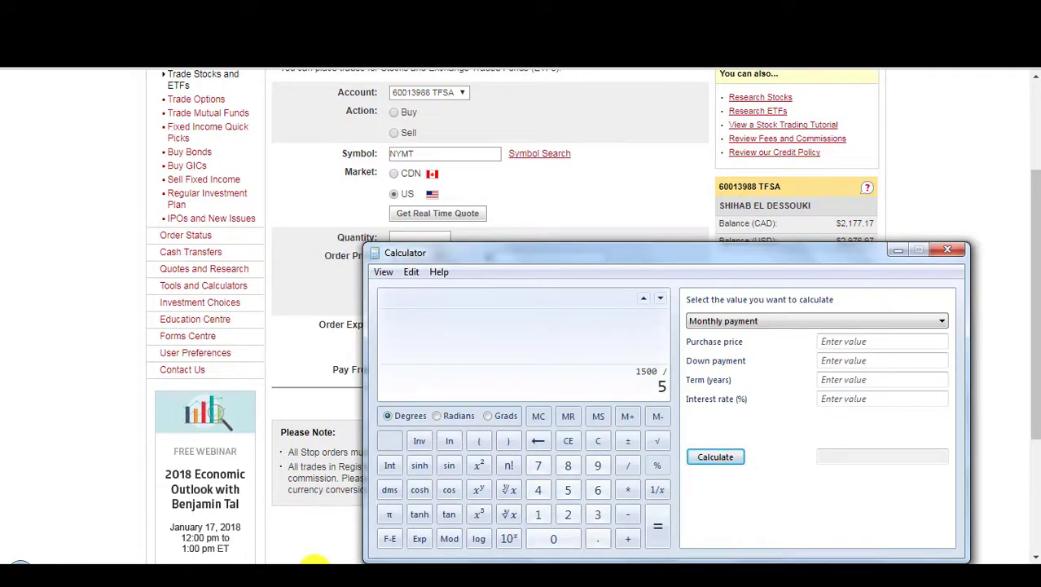
pyautogui.write('9')
pyautogui.press('BackSpace')
pyautogui.write('.9')
pyautogui.press('Return')
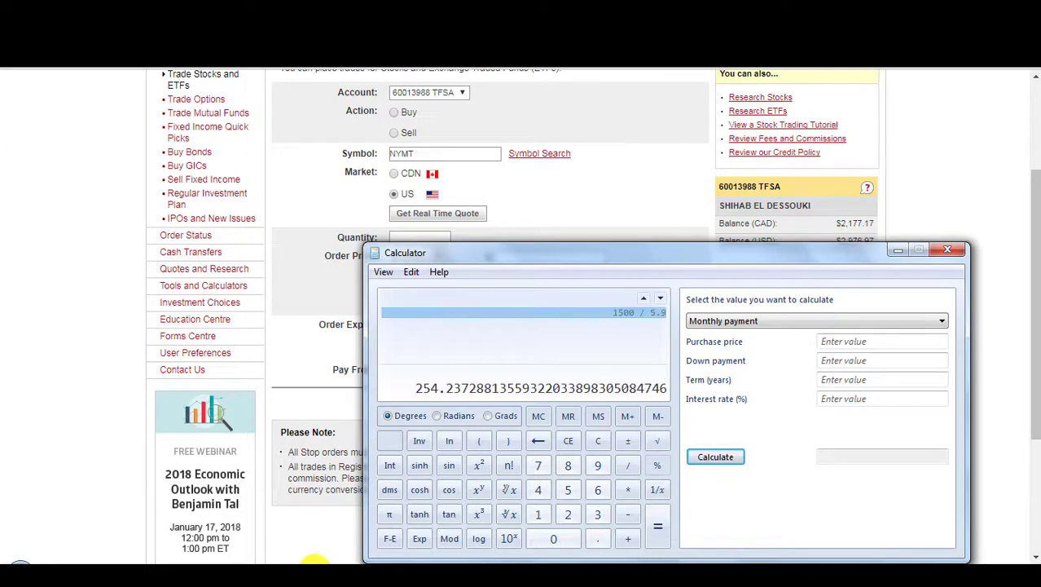
pyautogui.click(960, 252)
# - Enter quantity 254 and limit price 5.9 on the NYMT order
pyautogui.click(432, 237)
pyautogui.write('254')
pyautogui.click(541, 258)
pyautogui.write('5.9')
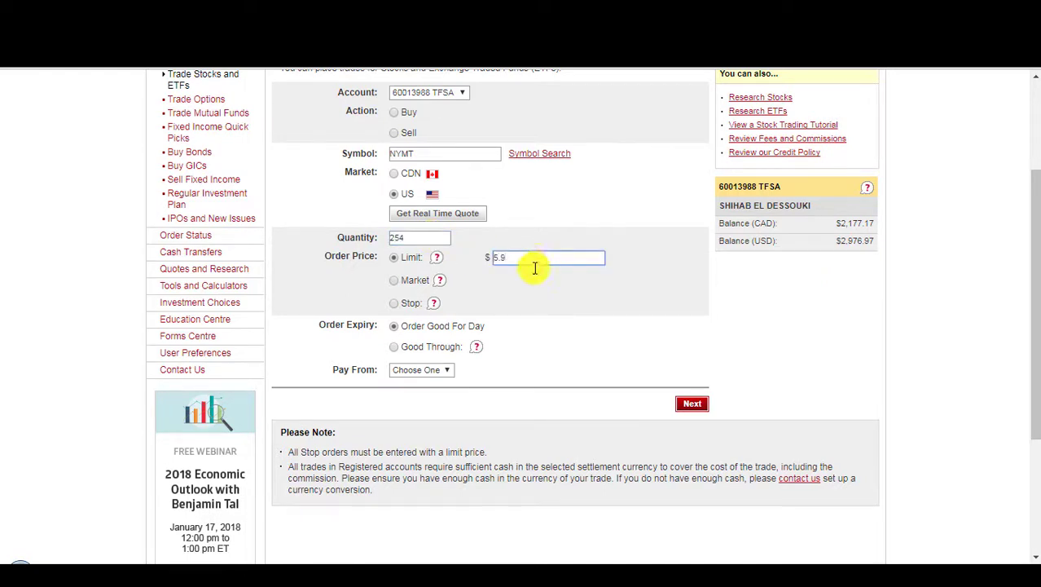
# - Set the order to Buy, Good Through February 2, US market, paid from USD TFSA Account
pyautogui.click(440, 348)
pyautogui.click(440, 370)
pyautogui.click(469, 370)
pyautogui.click(394, 112)
pyautogui.click(434, 372)
pyautogui.click(431, 402)
pyautogui.moveTo(1029, 354); pyautogui.dragTo(1029, 290)
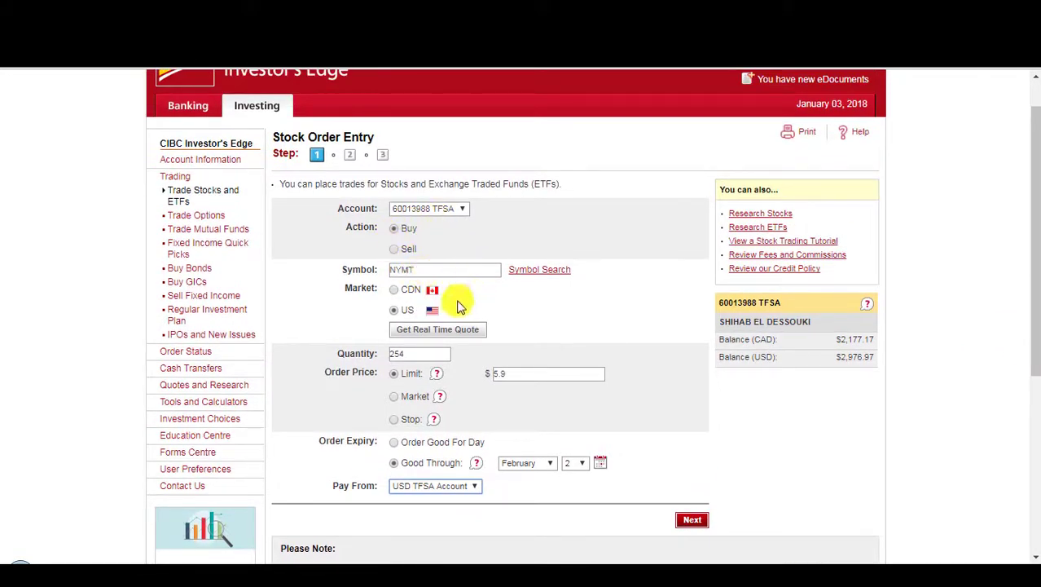
pyautogui.click(396, 311)
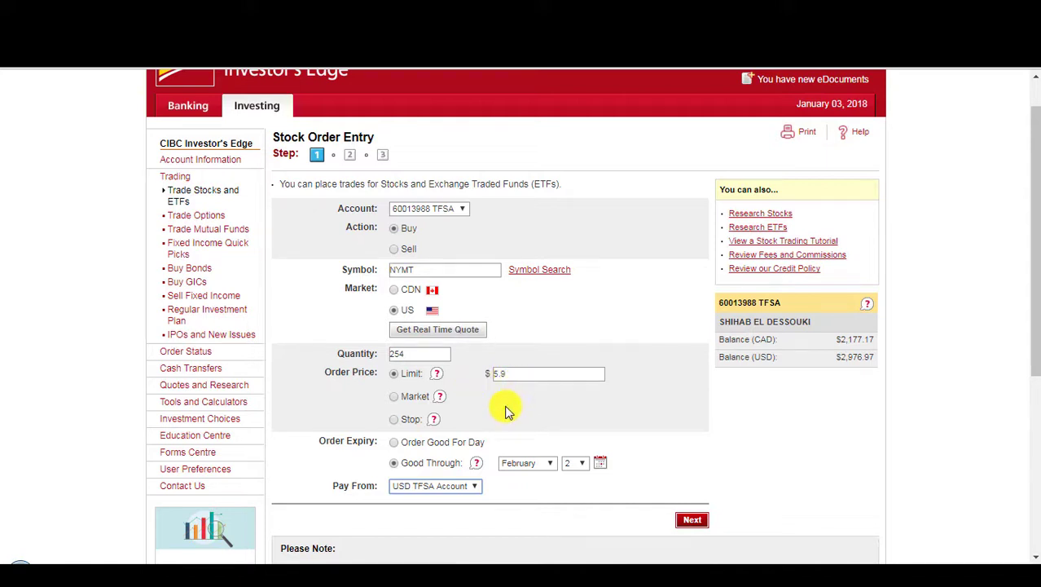
# - Verify and submit the buy order for 254 NYMT at $5.90
pyautogui.click(689, 523)
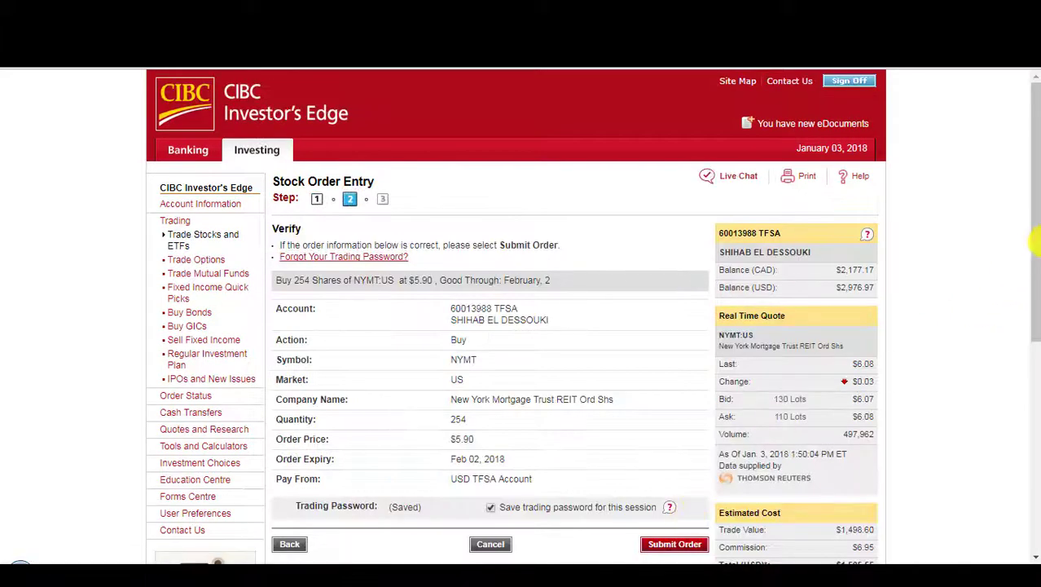
pyautogui.moveTo(1035, 225); pyautogui.dragTo(1039, 300)
pyautogui.scroll(-1, 1039, 300)
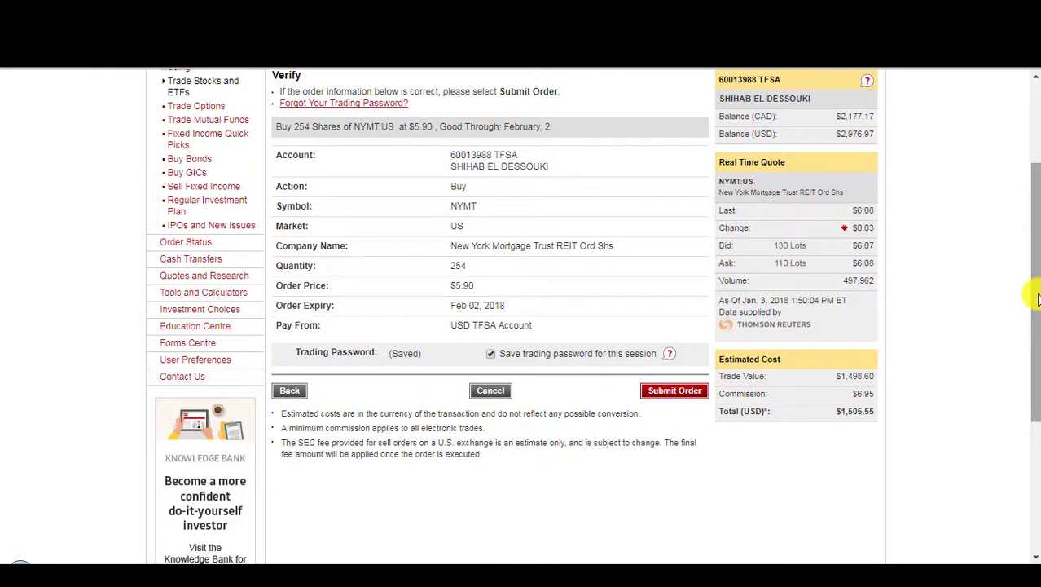
pyautogui.click(680, 395)
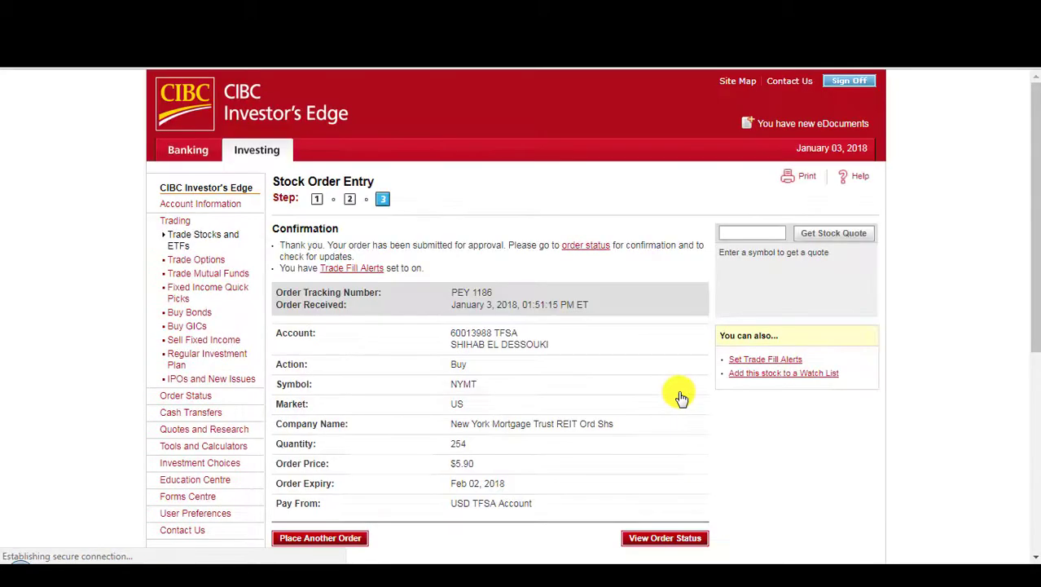
# - Check Order Status for the NYMT, BNS and TRVG limit buy orders
pyautogui.click(210, 429)
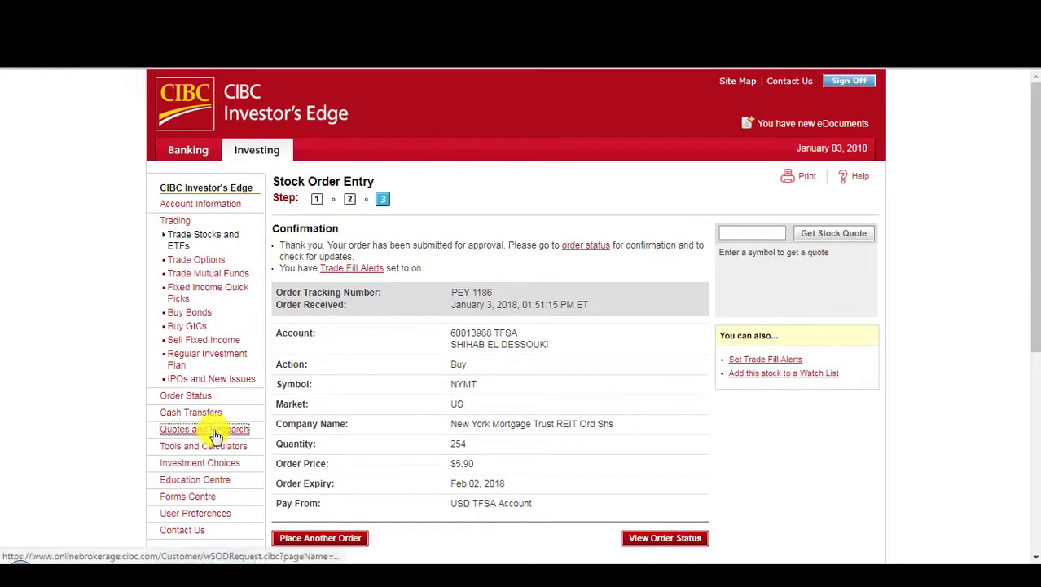
pyautogui.scroll(-2, 1033, 261)
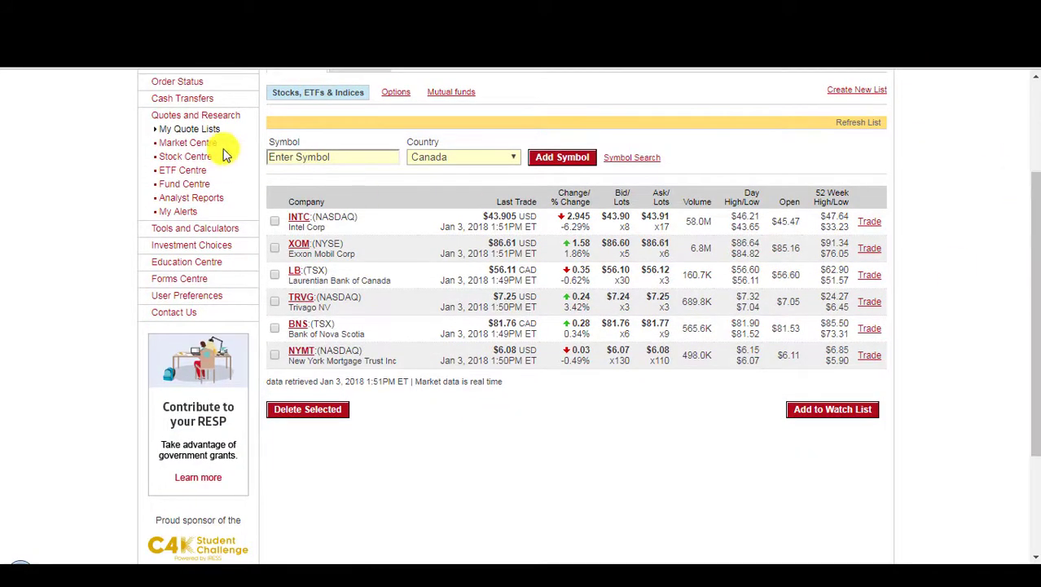
pyautogui.click(181, 84)
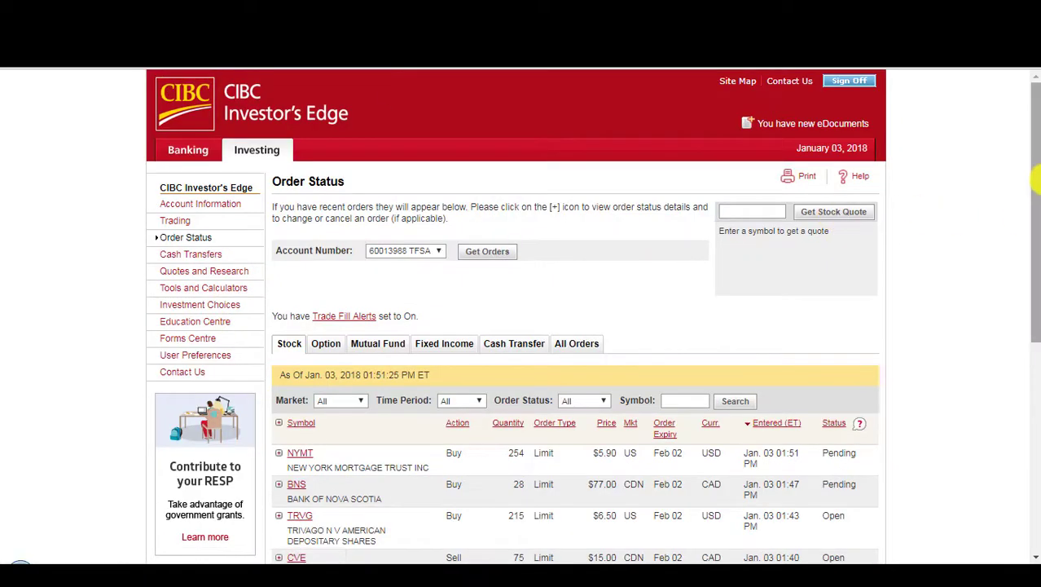
pyautogui.moveTo(1037, 181); pyautogui.dragTo(1035, 380)
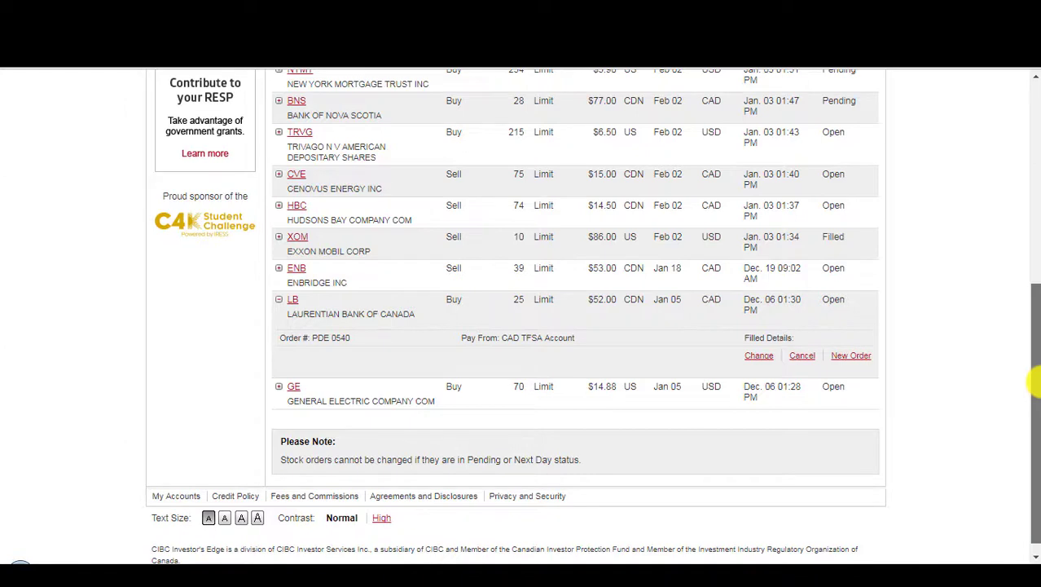